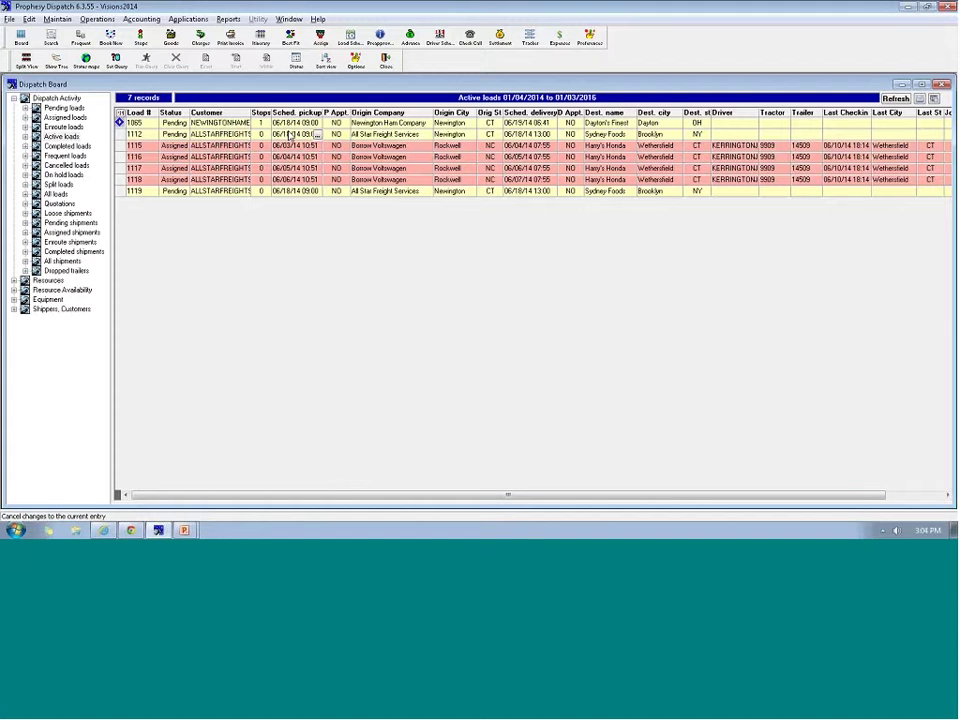
Step: Open the split options for pending load 1065 to review its itinerary, and close them without splitting
key(Escape)
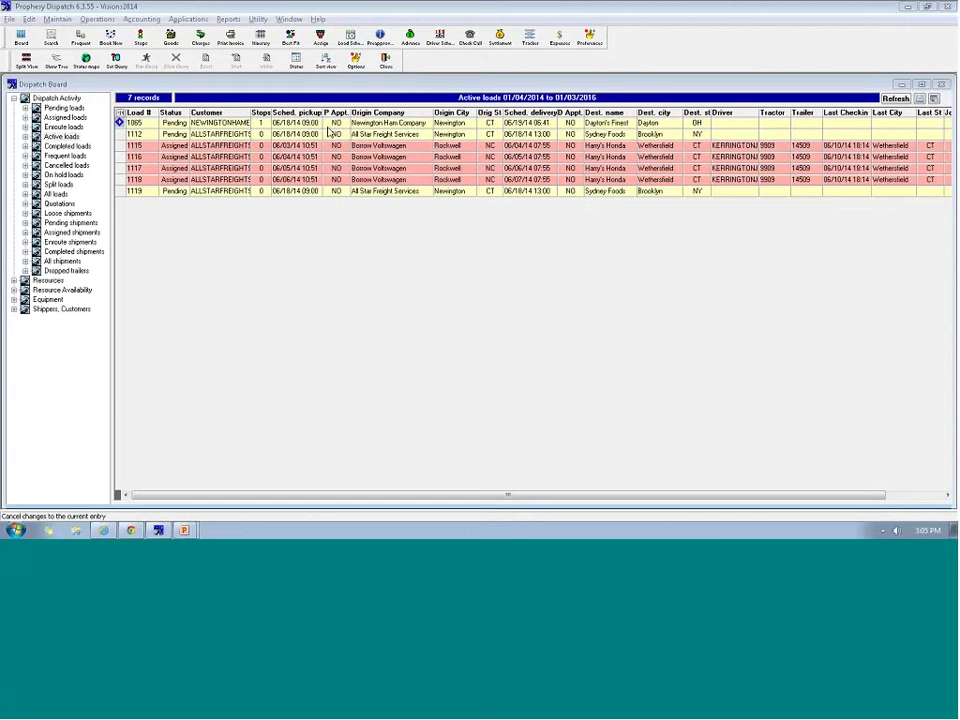
click(378, 123)
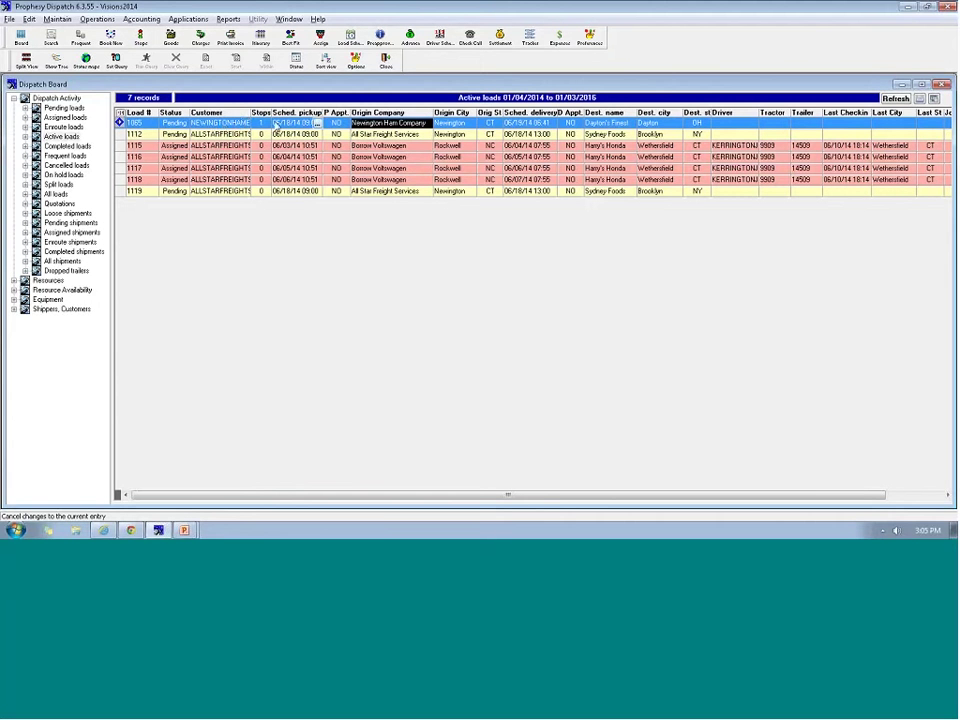
right_click(382, 131)
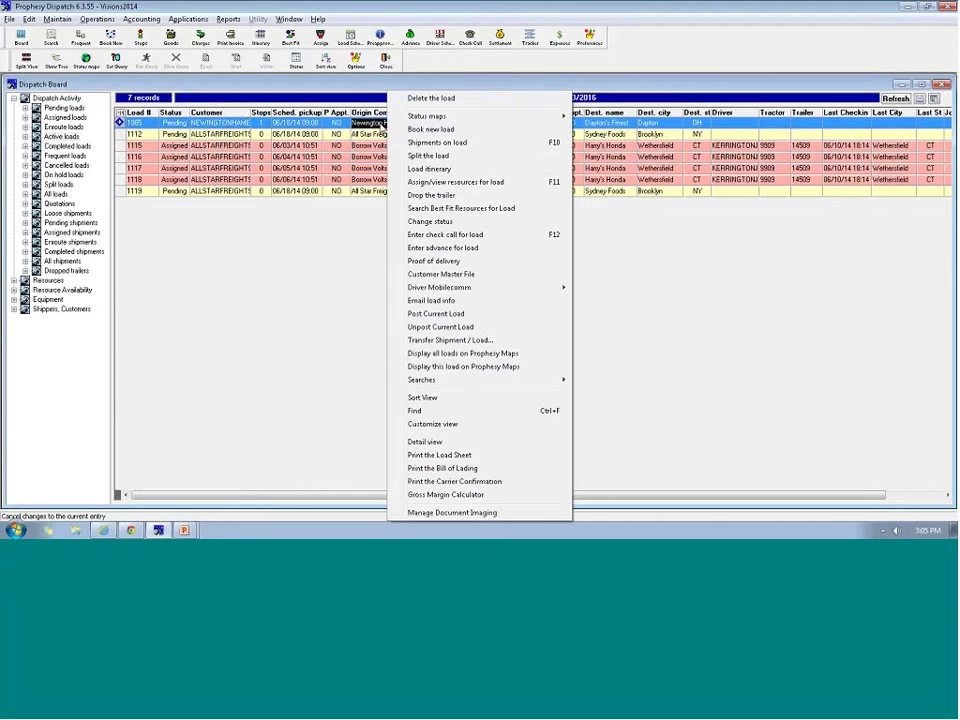
click(450, 160)
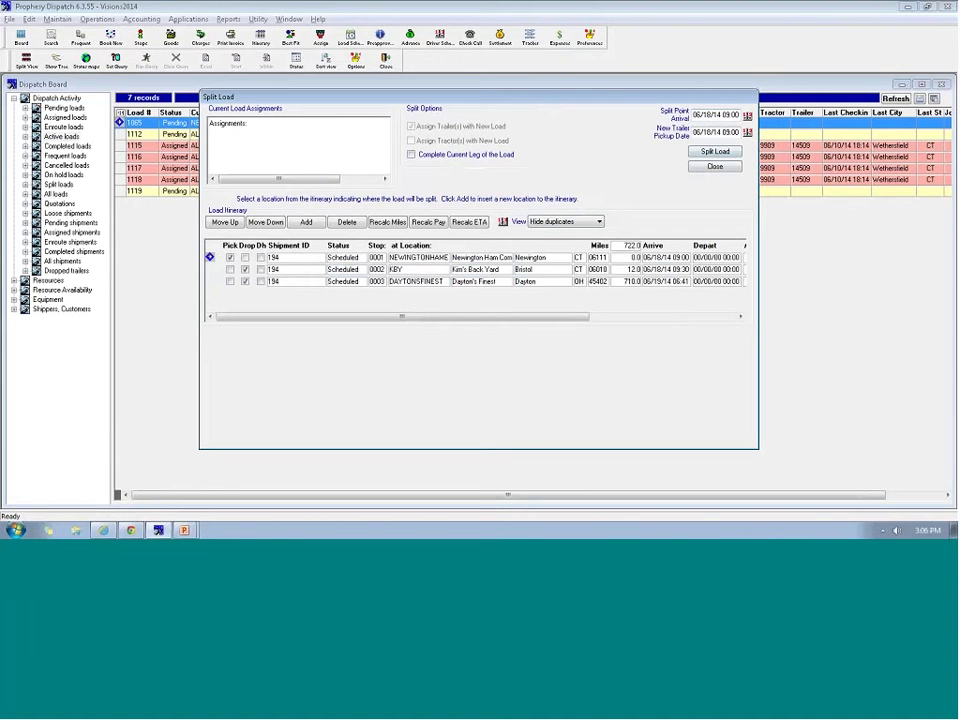
key(Escape)
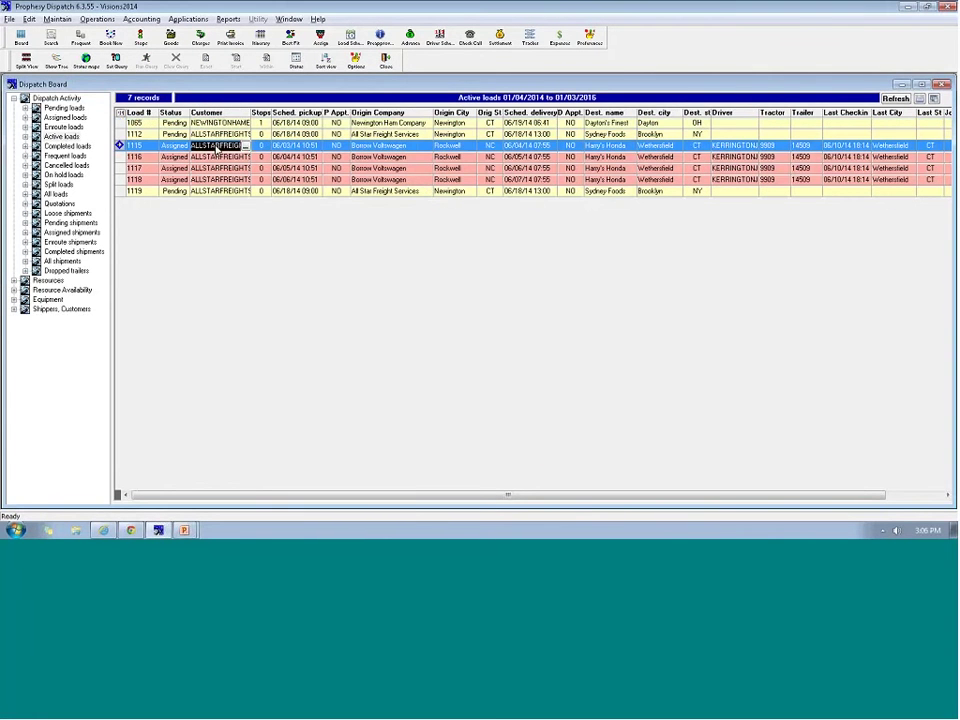
Step: Open the resource assignments of load 1115, view its split options, and close both windows without splitting
key(Return)
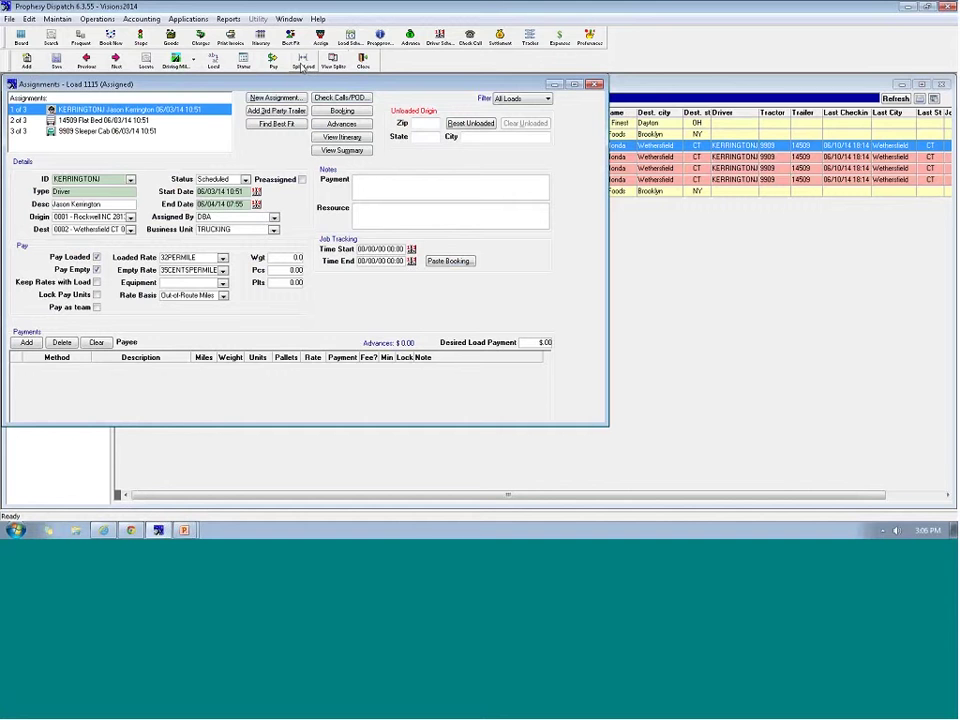
click(302, 61)
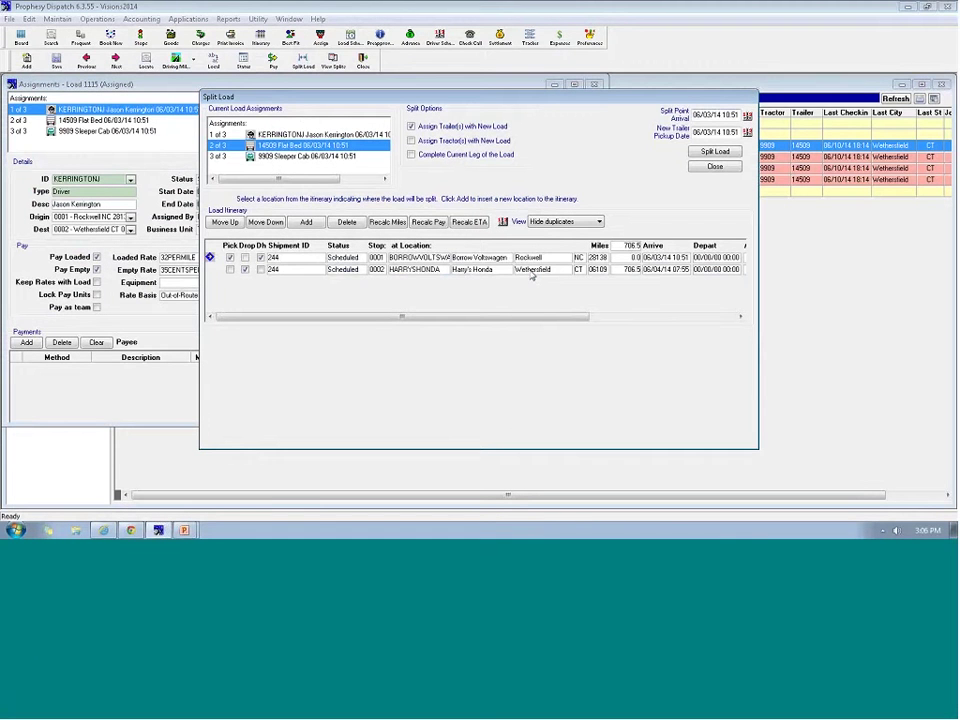
click(722, 169)
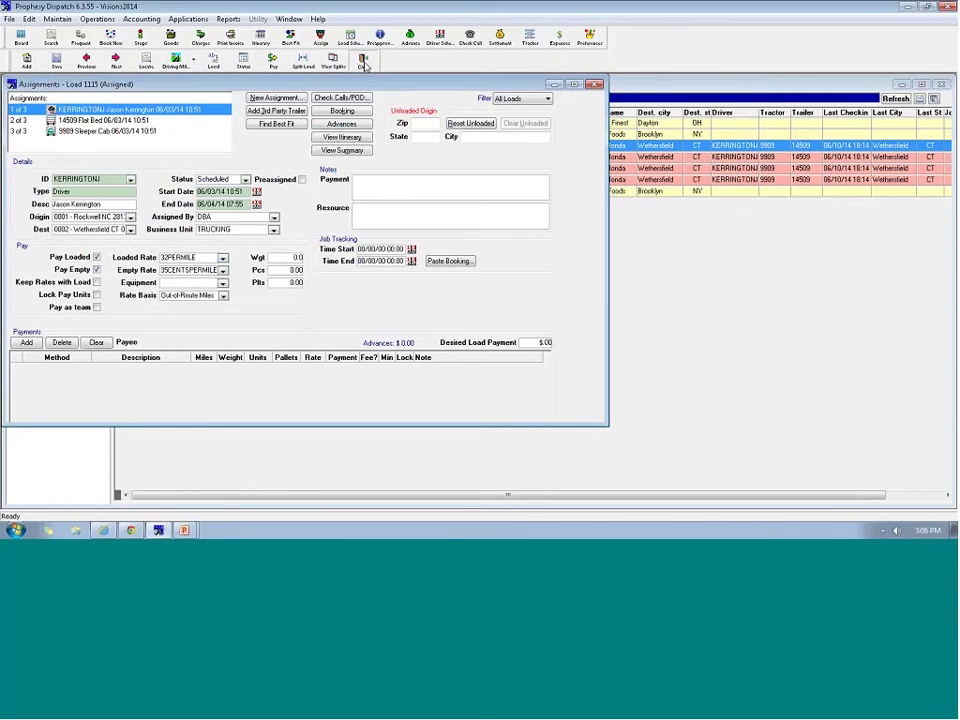
click(364, 62)
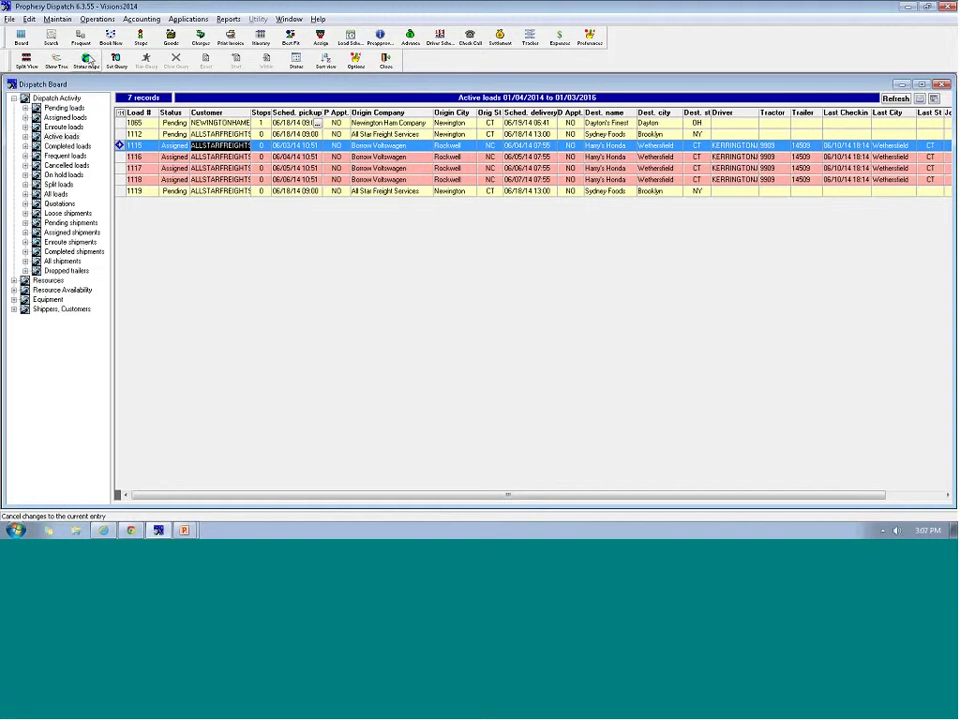
Step: Book a new load for customer All Star Freight Services with All Star Freight Services as pickup and Sydney Foods as delivery
click(110, 38)
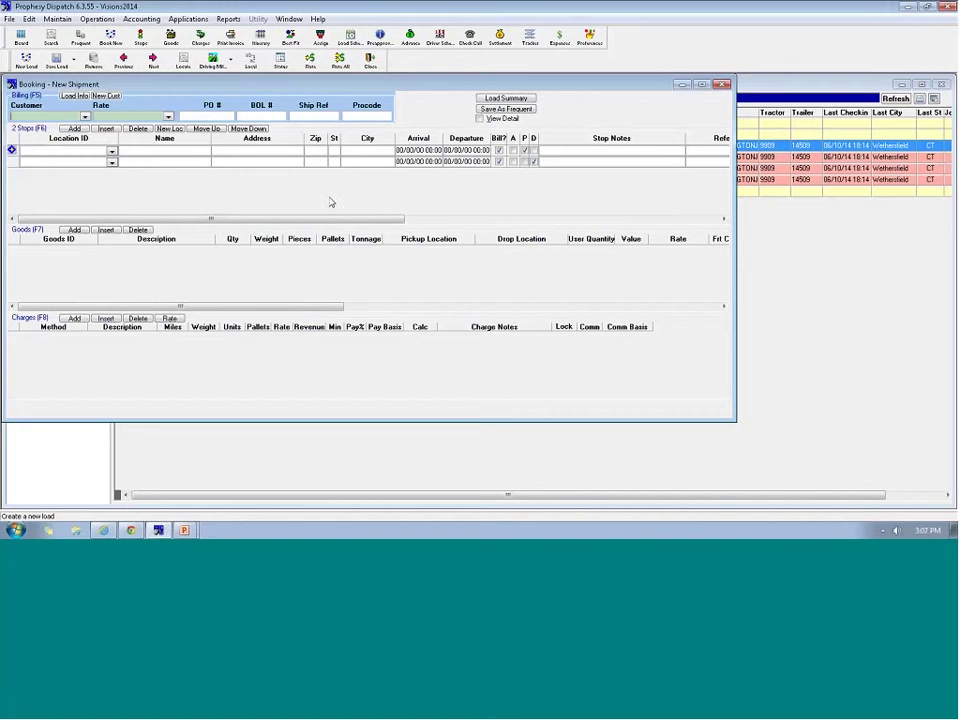
click(66, 94)
key(Return)
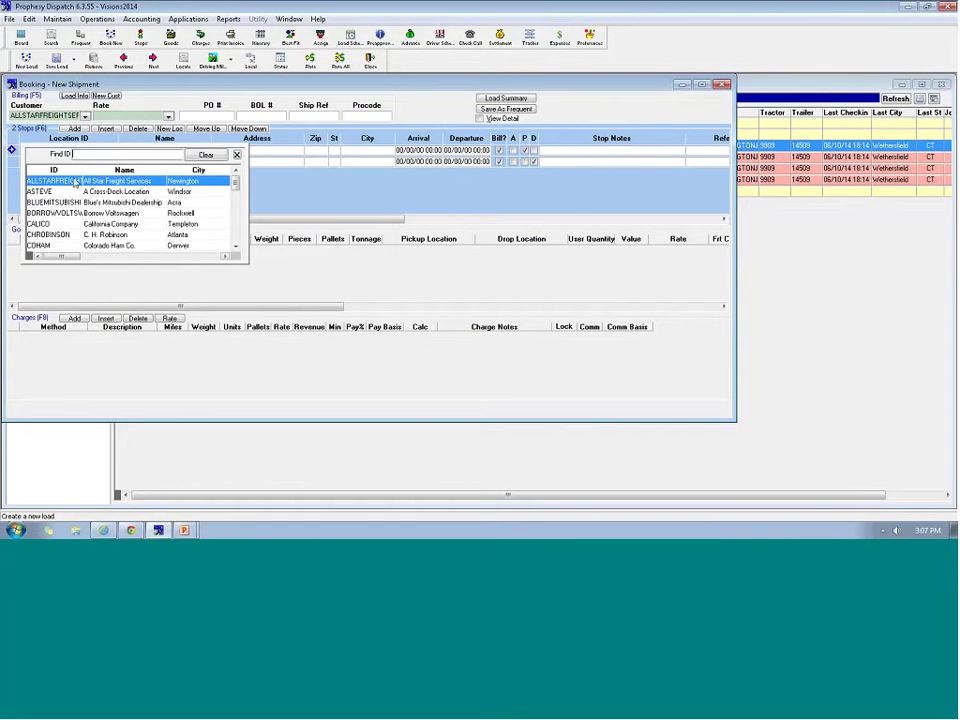
key(Return)
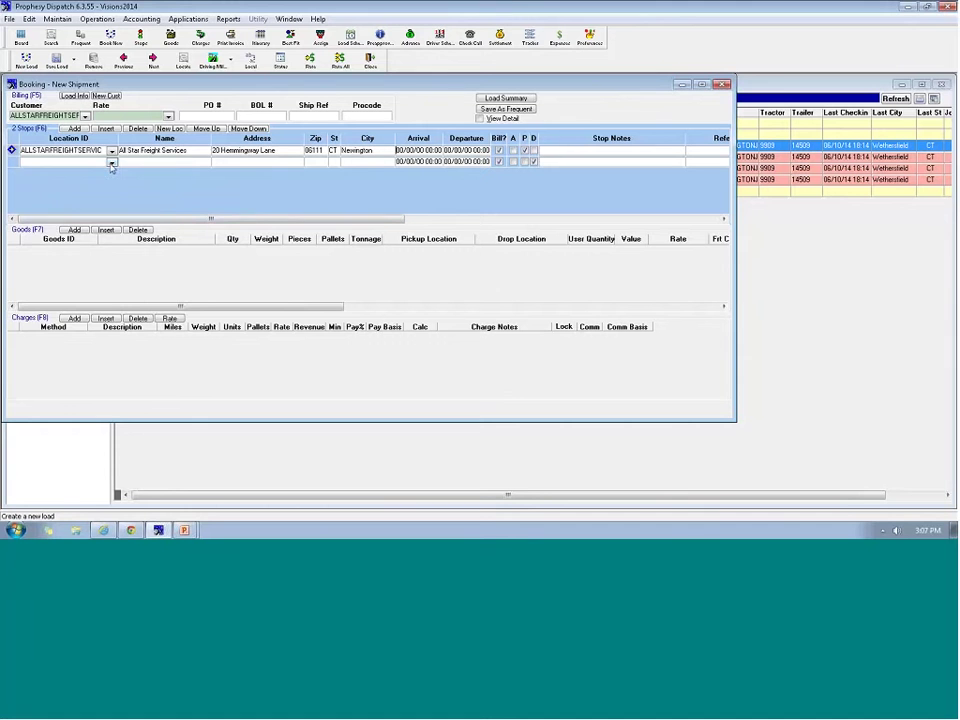
key(Return)
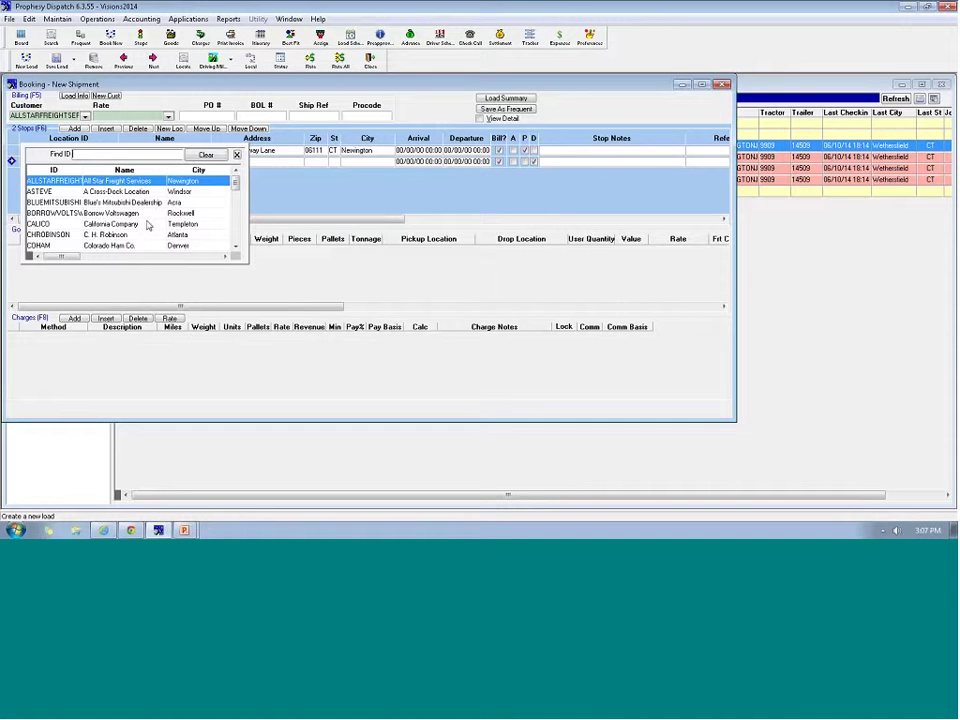
text(sy)
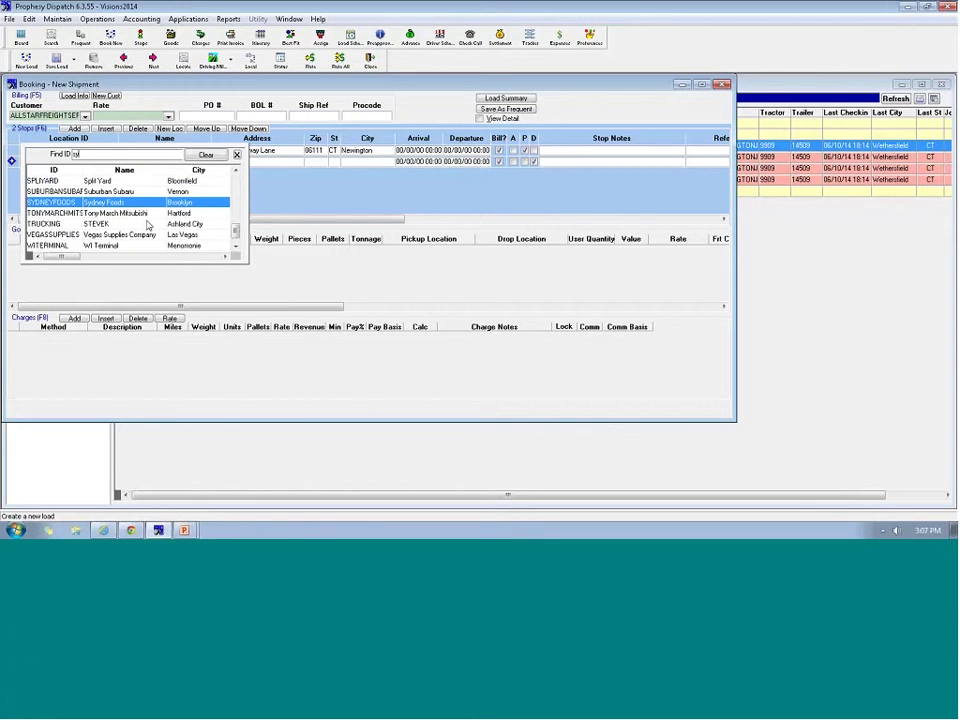
key(Return)
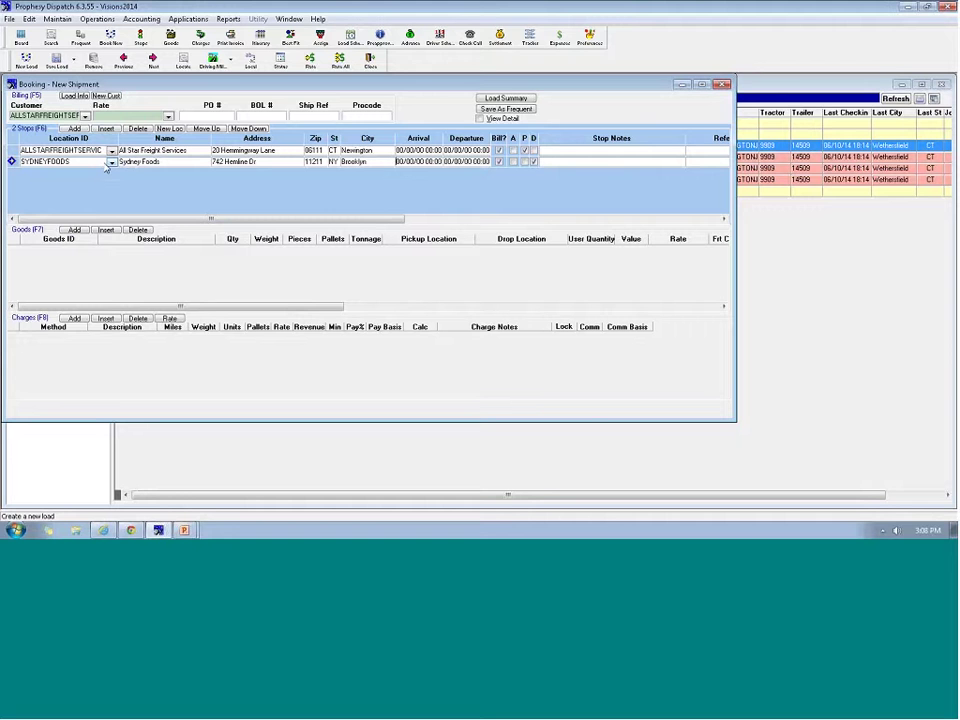
Step: Insert Kim's Back Yard (KBY) as a stop between the pickup and the delivery, and mark it as non-billable
key(Insert)
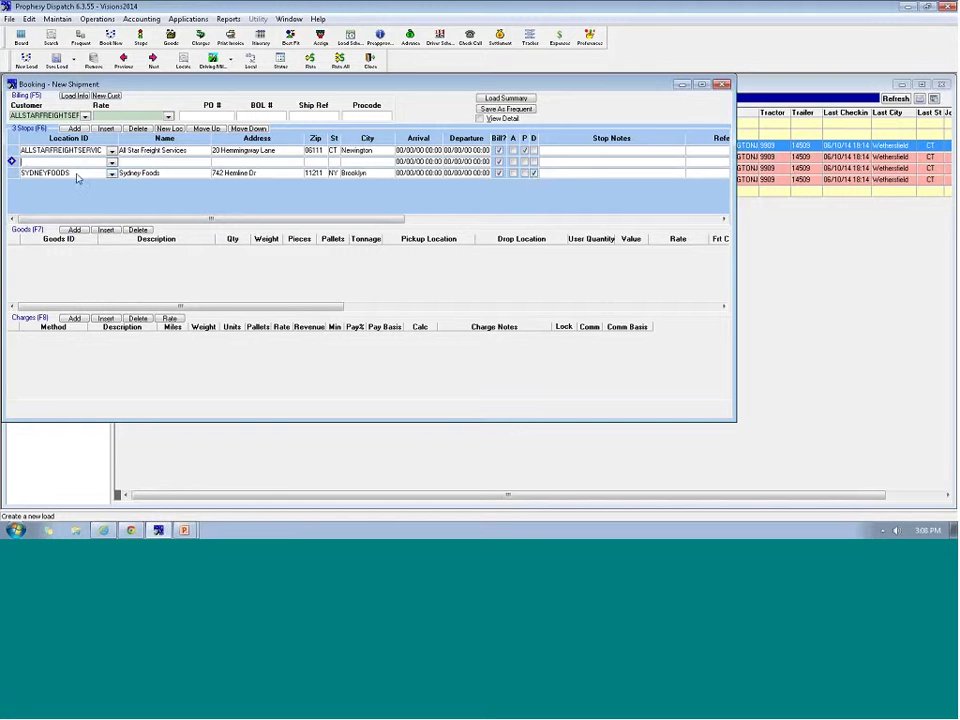
click(111, 162)
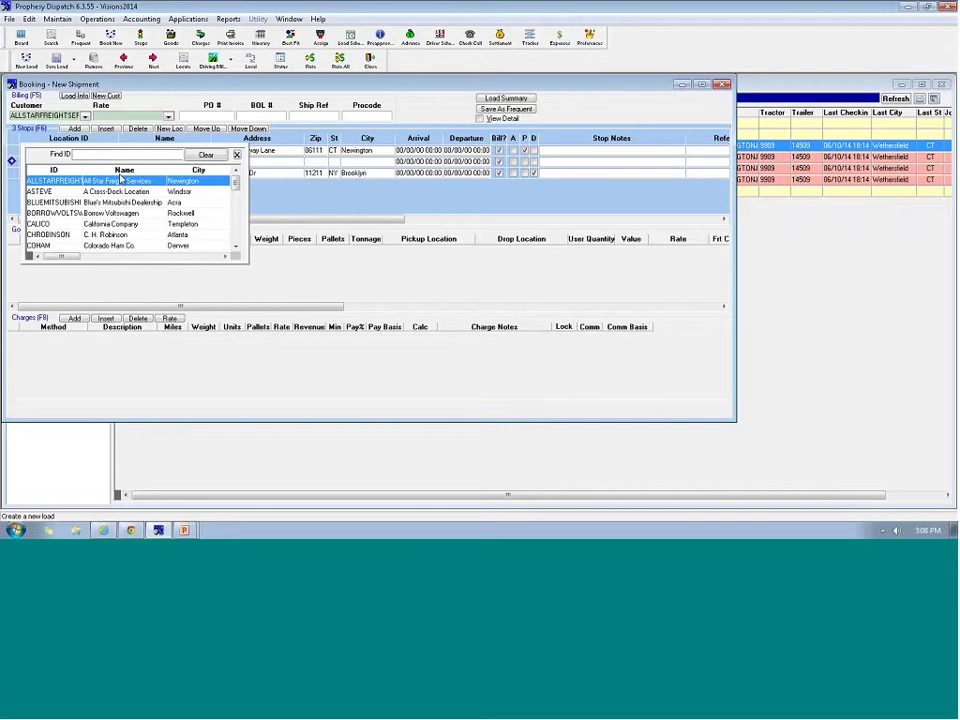
text(k)
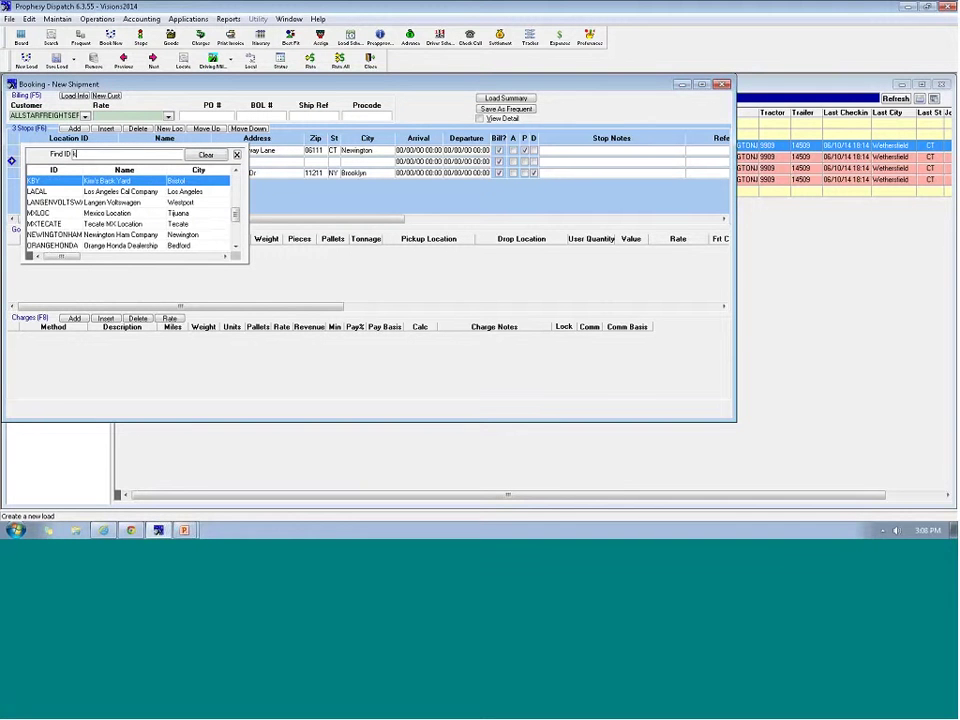
key(Return)
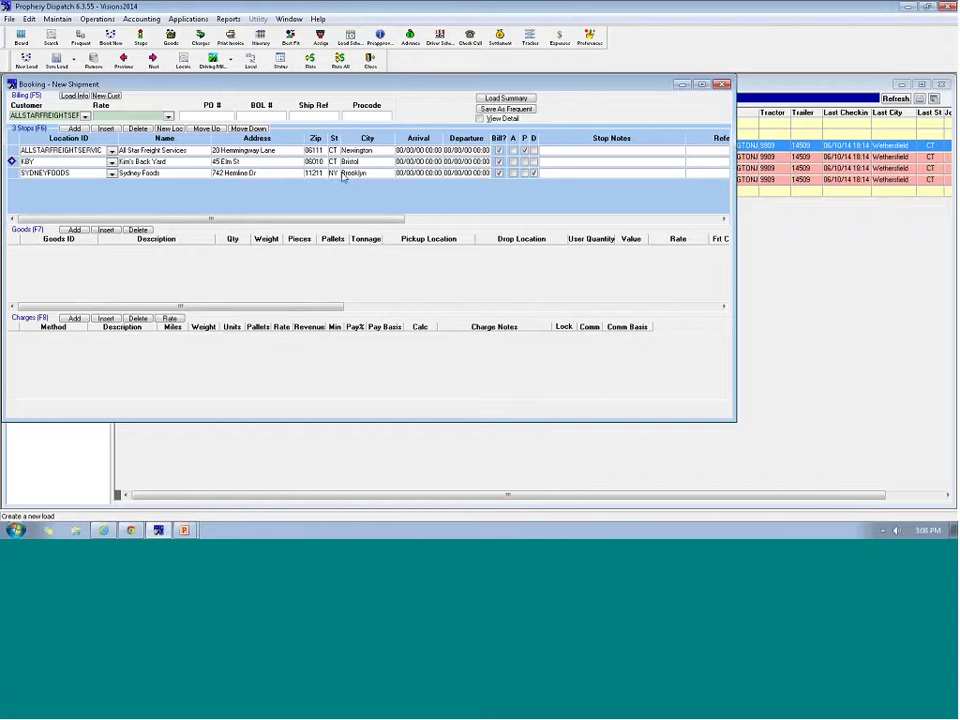
click(500, 161)
click(499, 161)
Step: Save the new load with estimated arrival times for its stops, and return to the refreshed dispatch board
click(46, 42)
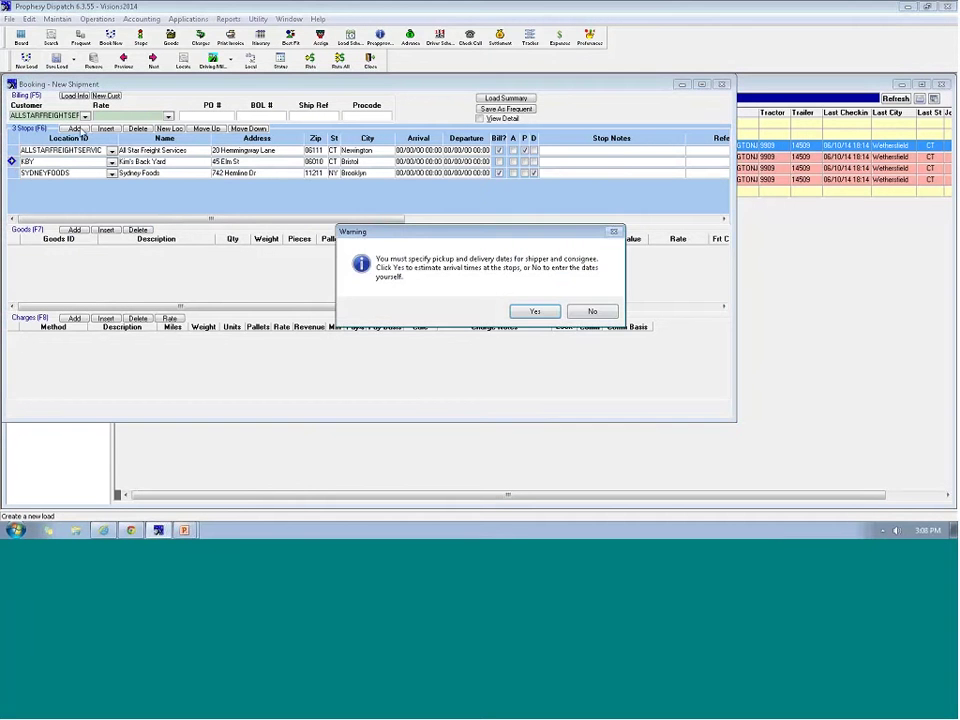
click(535, 311)
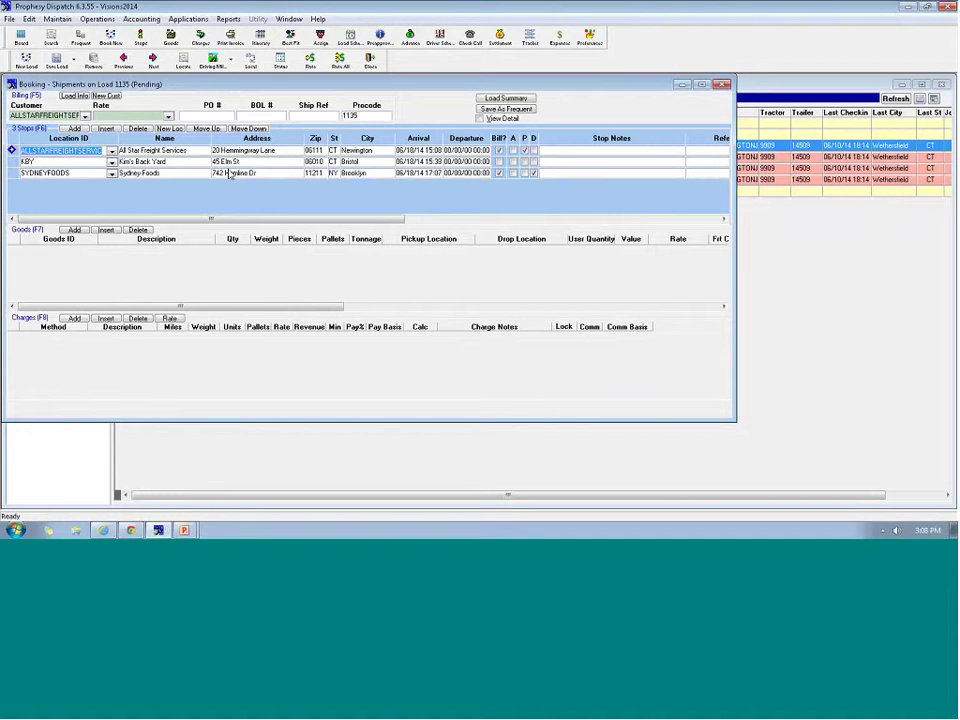
click(170, 318)
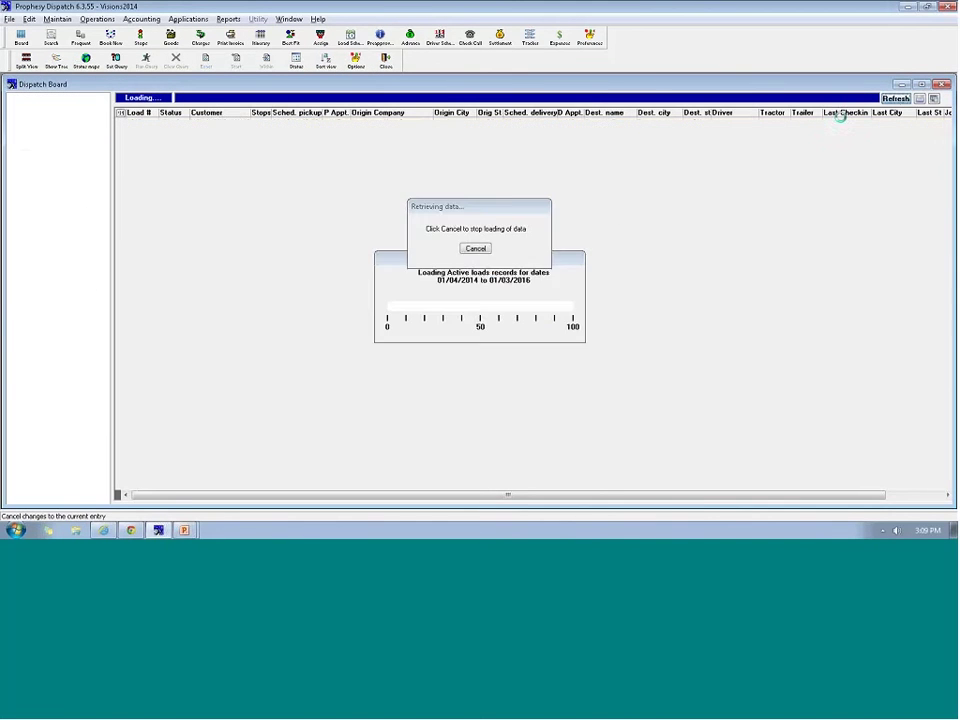
Step: Split load 1135 at the Kim's Back Yard stop in Bristol, CT, and confirm the split point
click(223, 214)
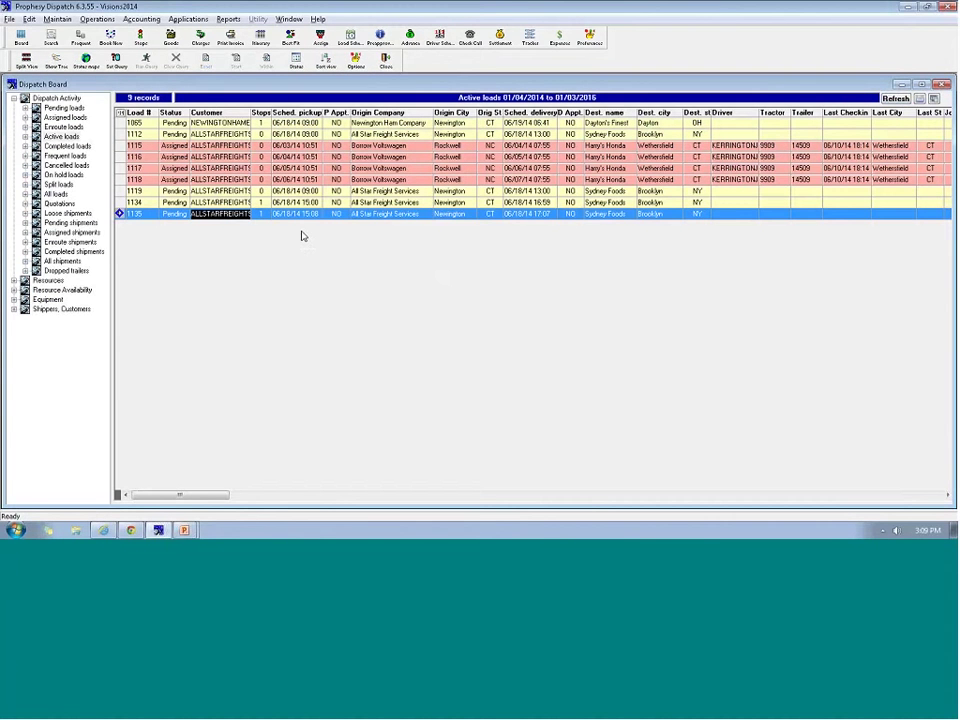
right_click(372, 219)
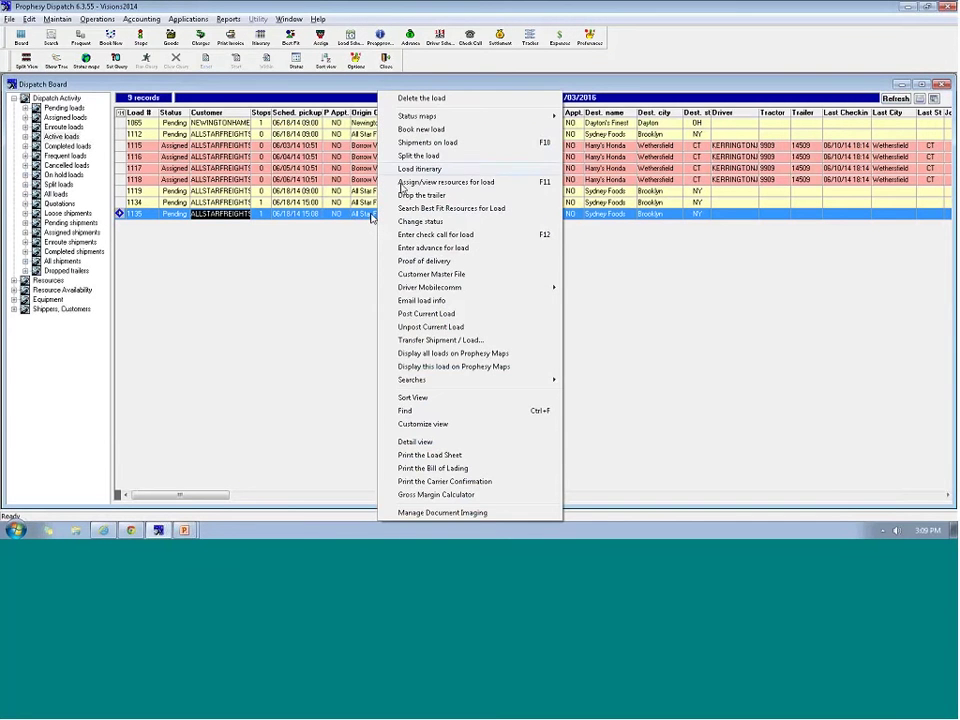
click(418, 156)
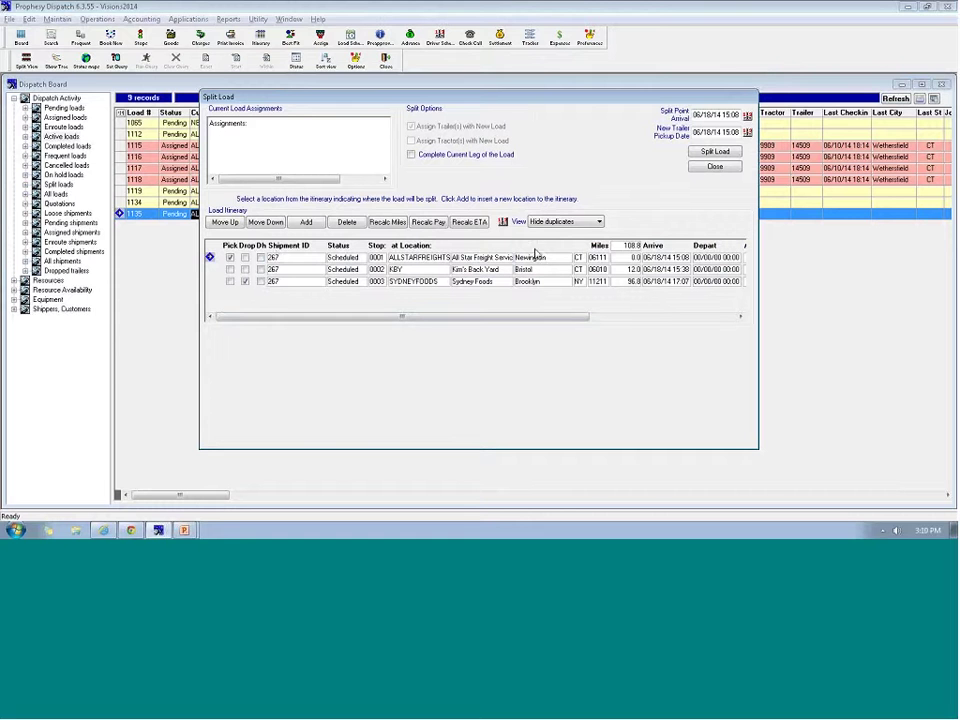
click(308, 272)
click(713, 154)
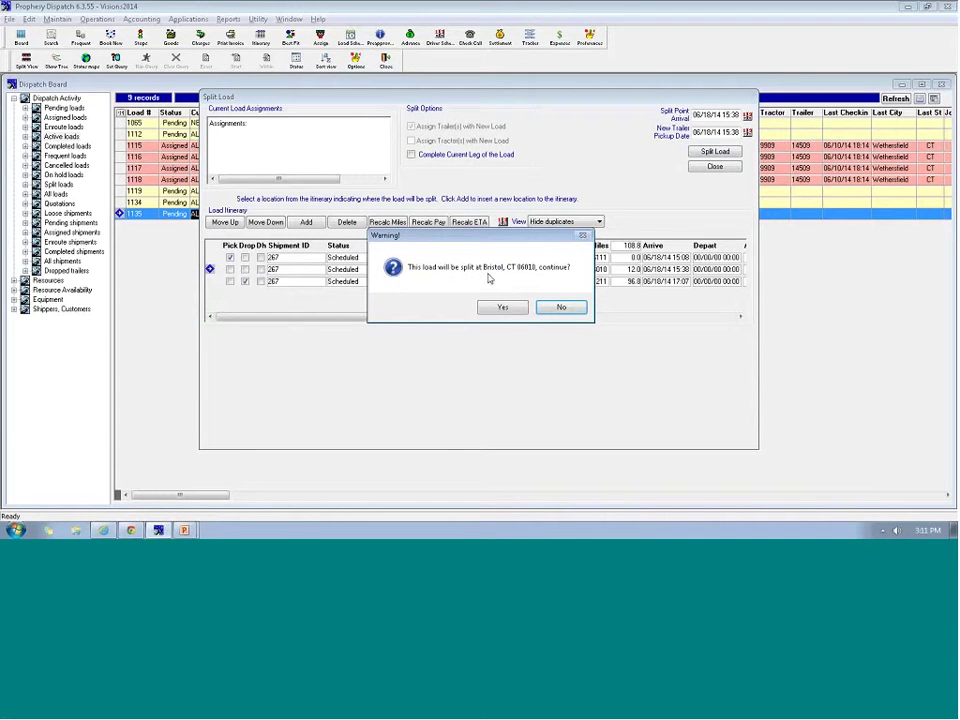
drag(474, 237, 615, 304)
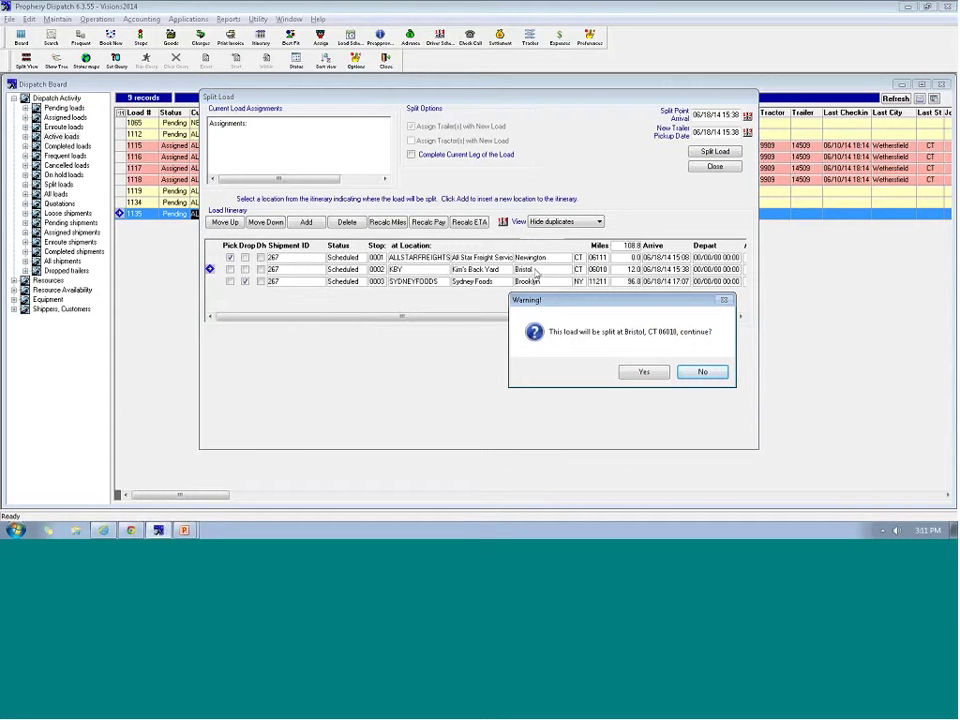
click(636, 373)
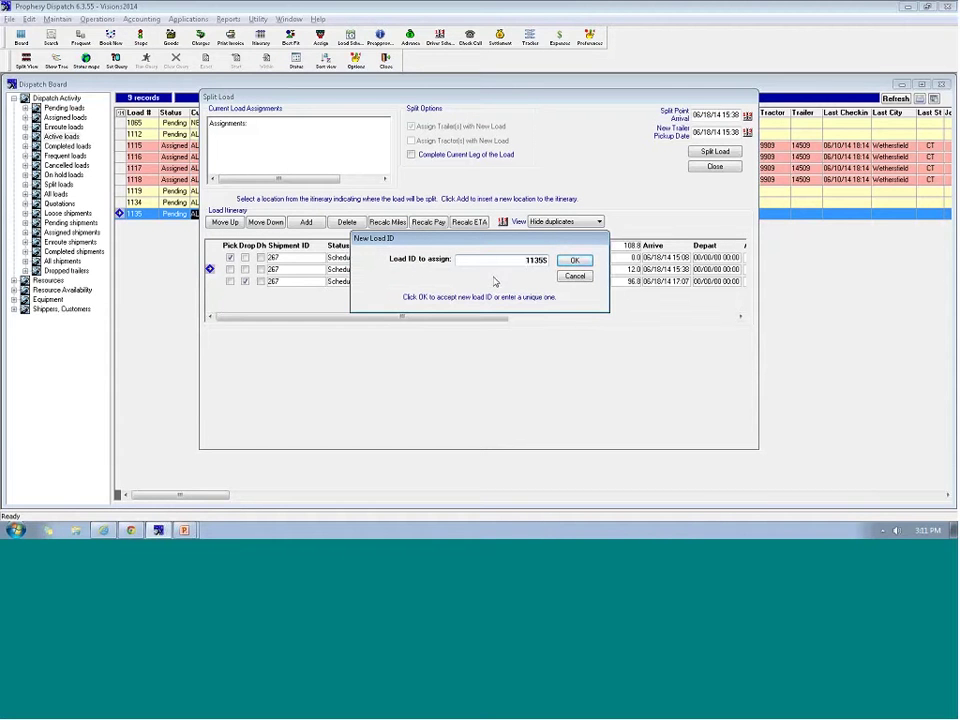
Step: Assign 1135S as the new load's ID and complete the split
key(End)
key(BackSpace)
text(A)
key(BackSpace)
text(S)
click(577, 262)
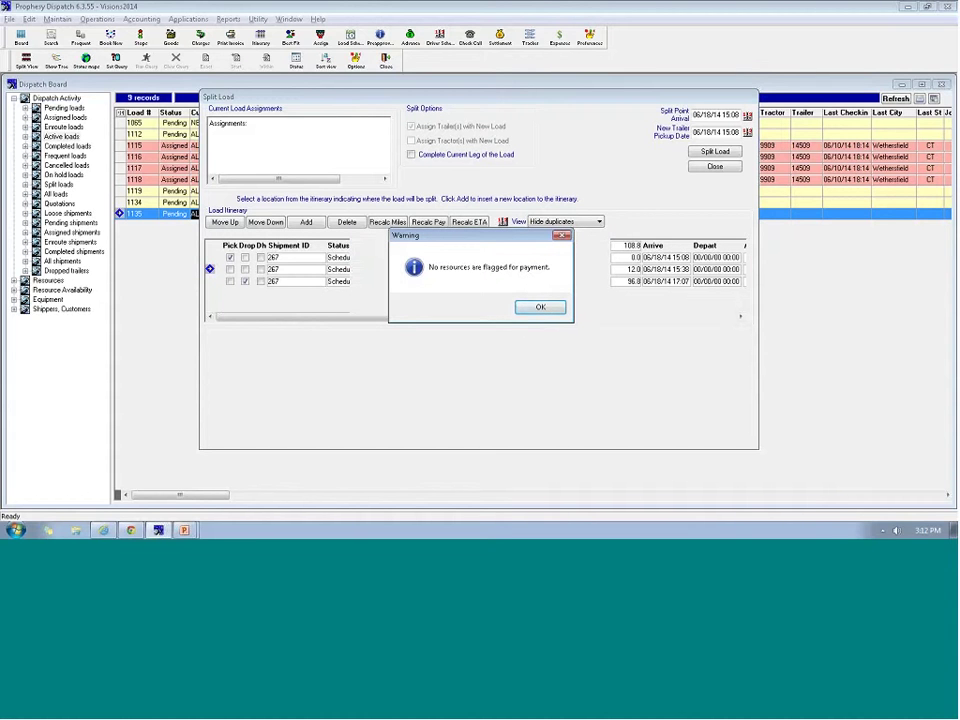
click(540, 308)
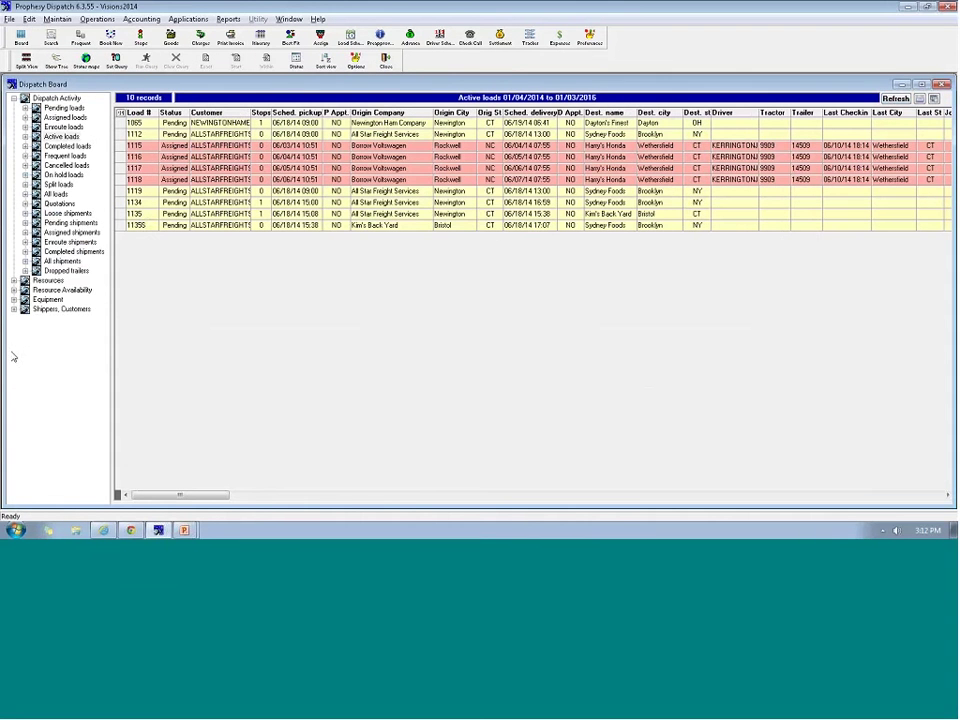
Step: Compare the origins and destinations of loads 1135 and 1135S on the dispatch board
click(146, 216)
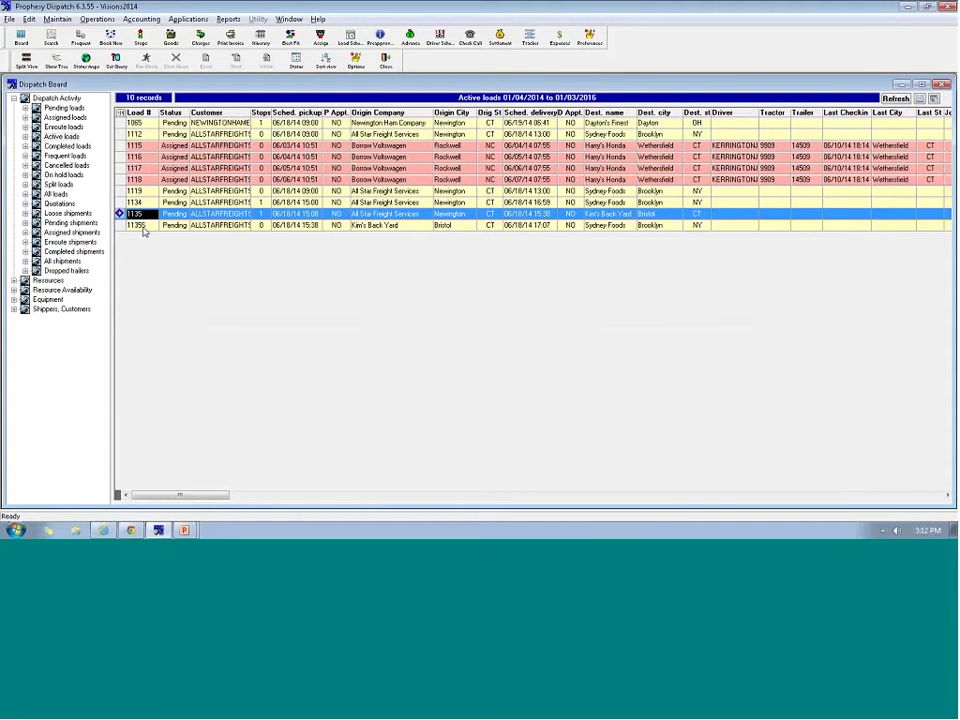
click(143, 227)
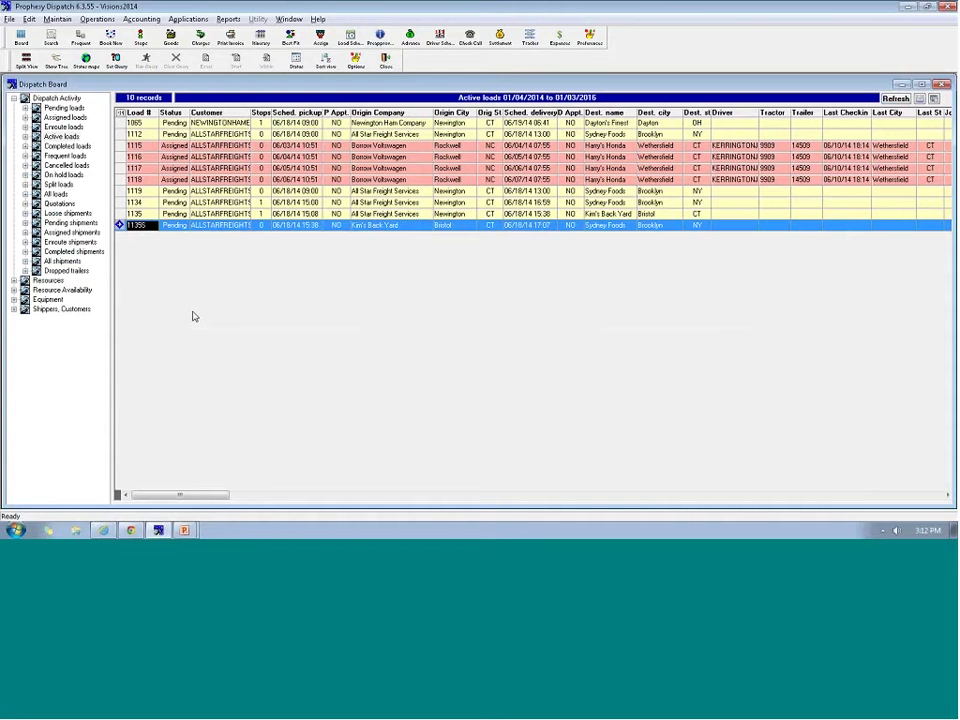
click(405, 215)
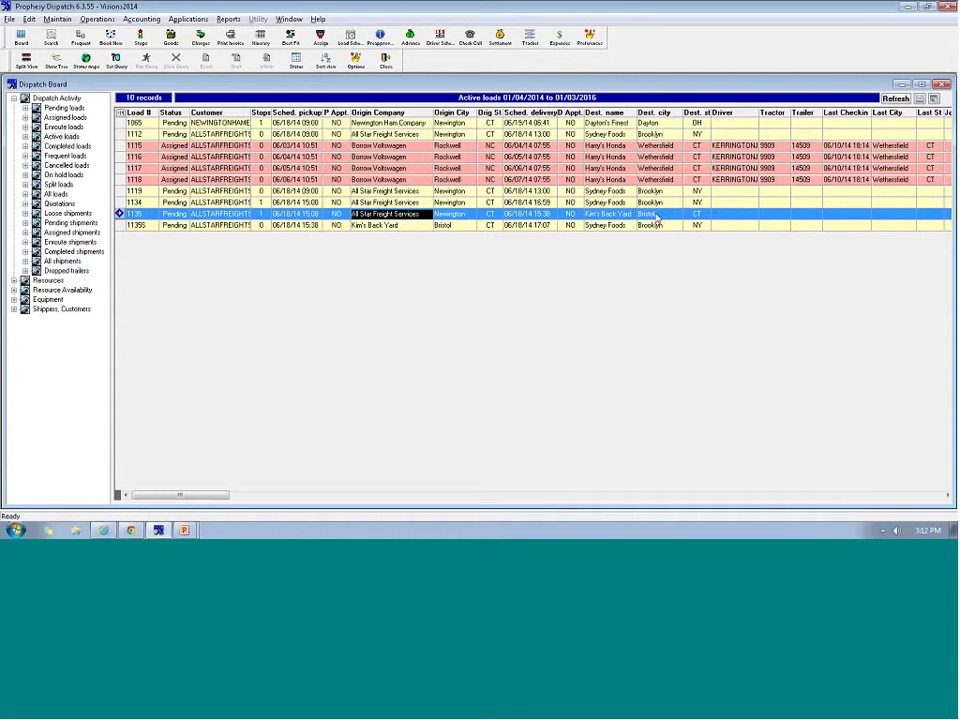
click(390, 227)
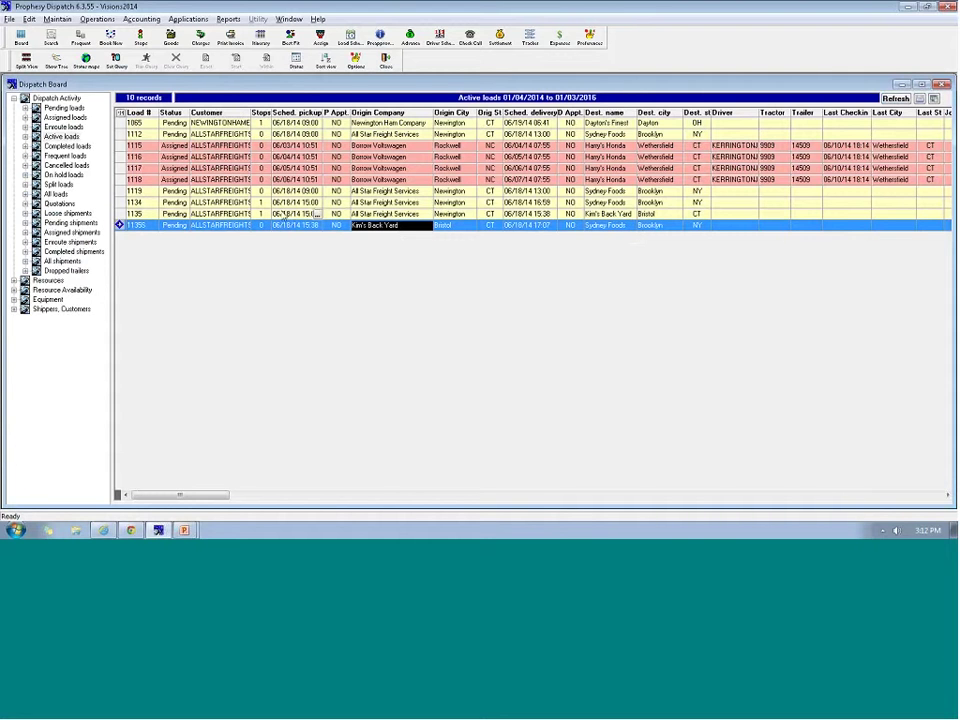
click(407, 214)
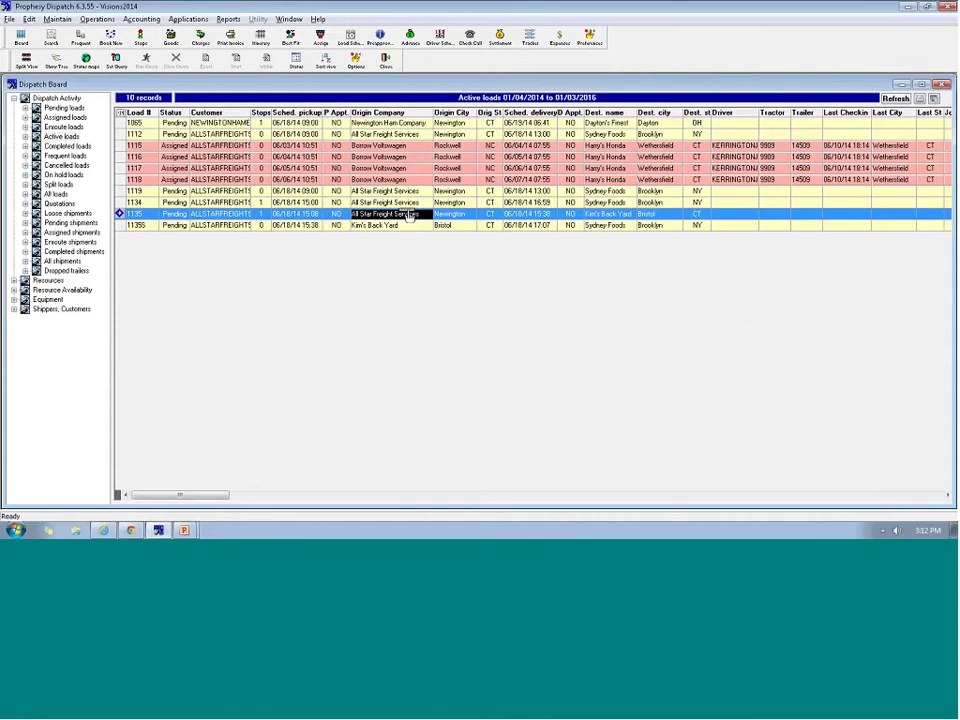
Step: Assign the owner-operator driver based in Vernon, CT, with tractor 002TRACTOR and trailer 200TRAILER, to load 1135 and return to the dispatch board
click(400, 226)
click(400, 214)
key(Return)
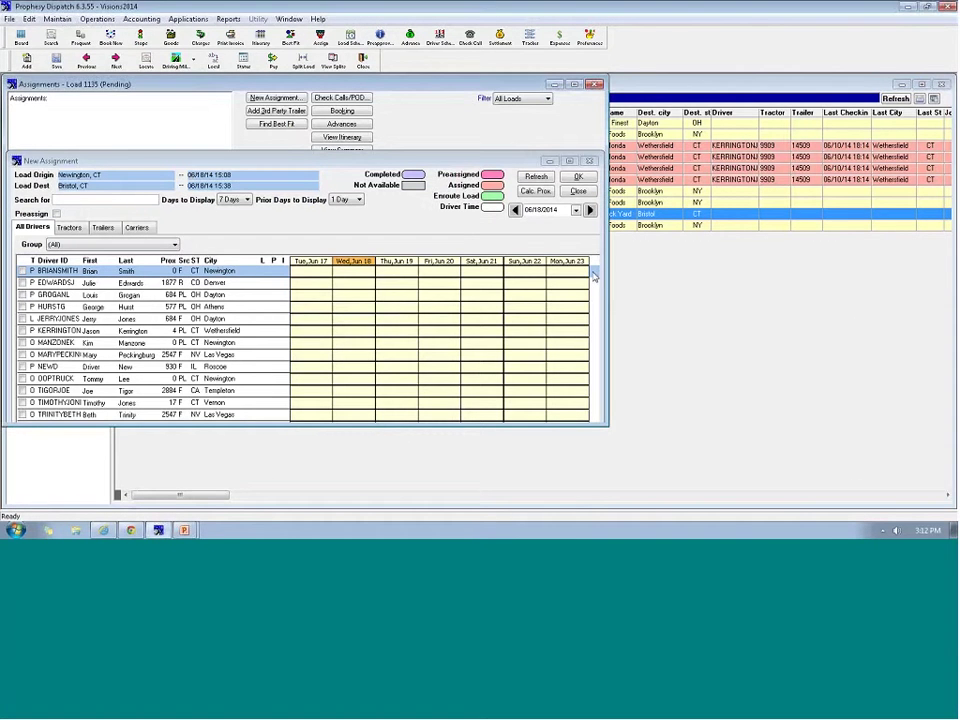
double_click(95, 400)
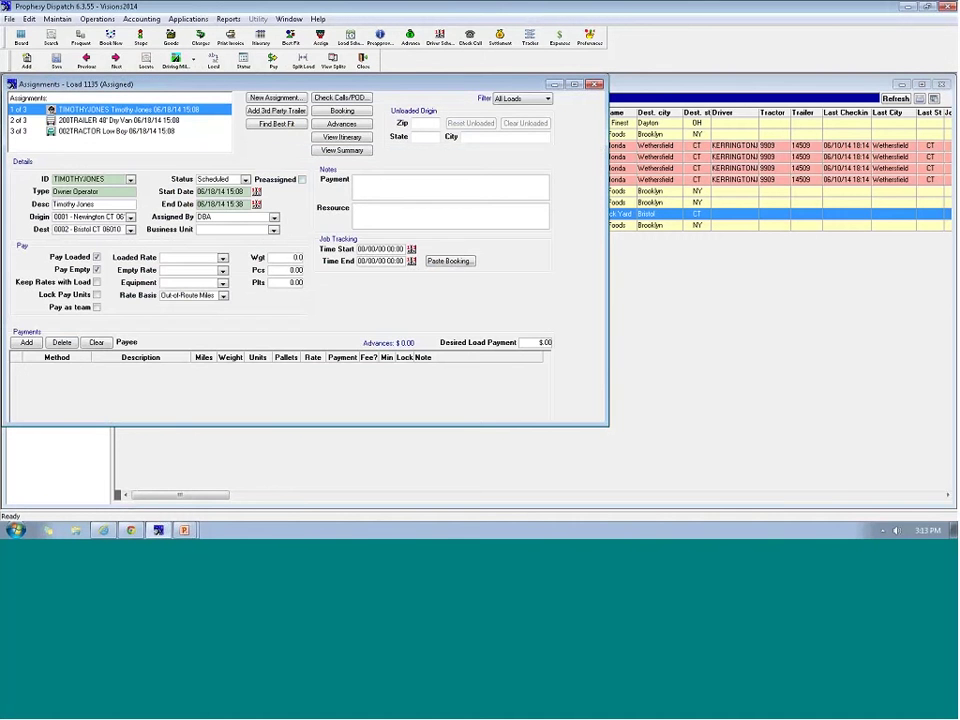
click(363, 62)
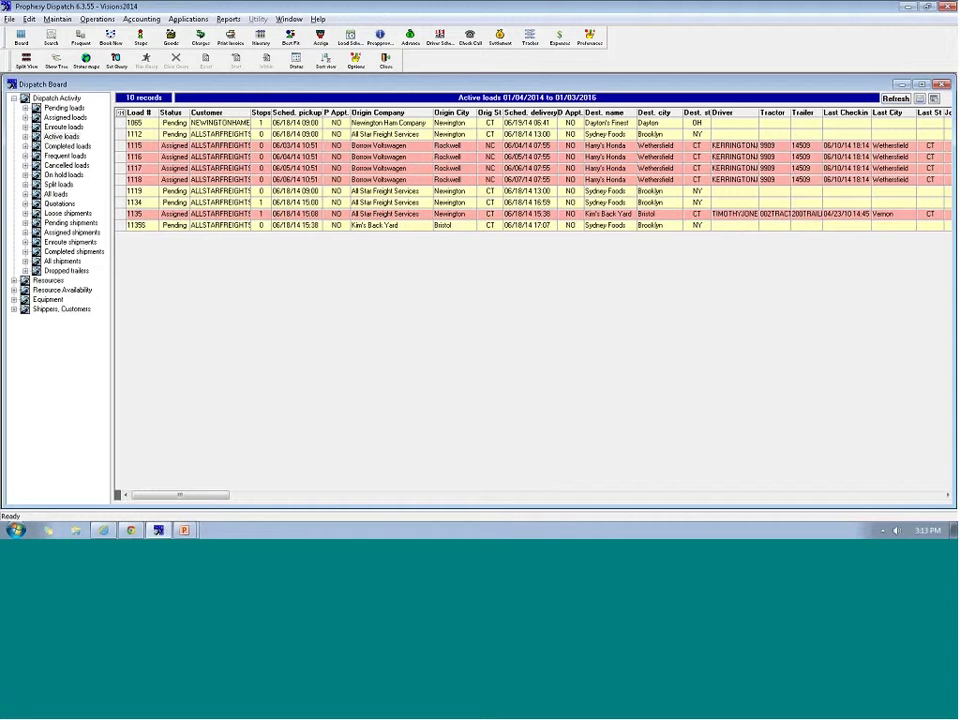
Step: Widen the Trailer column on the dispatch board to read the trailer ID on load 1135
key(Down)
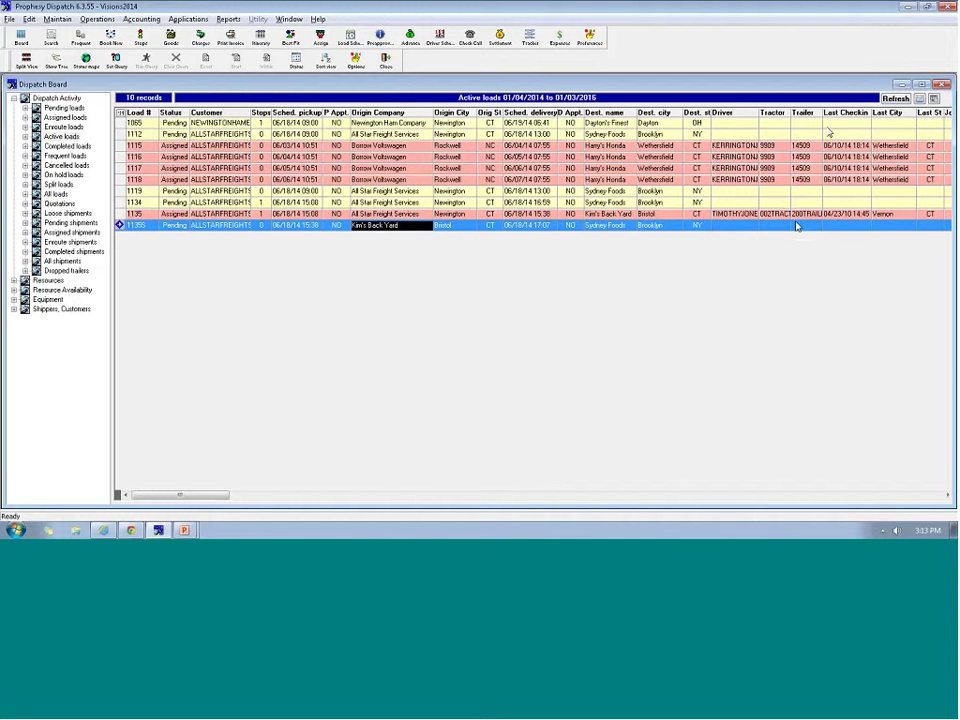
drag(821, 112, 836, 112)
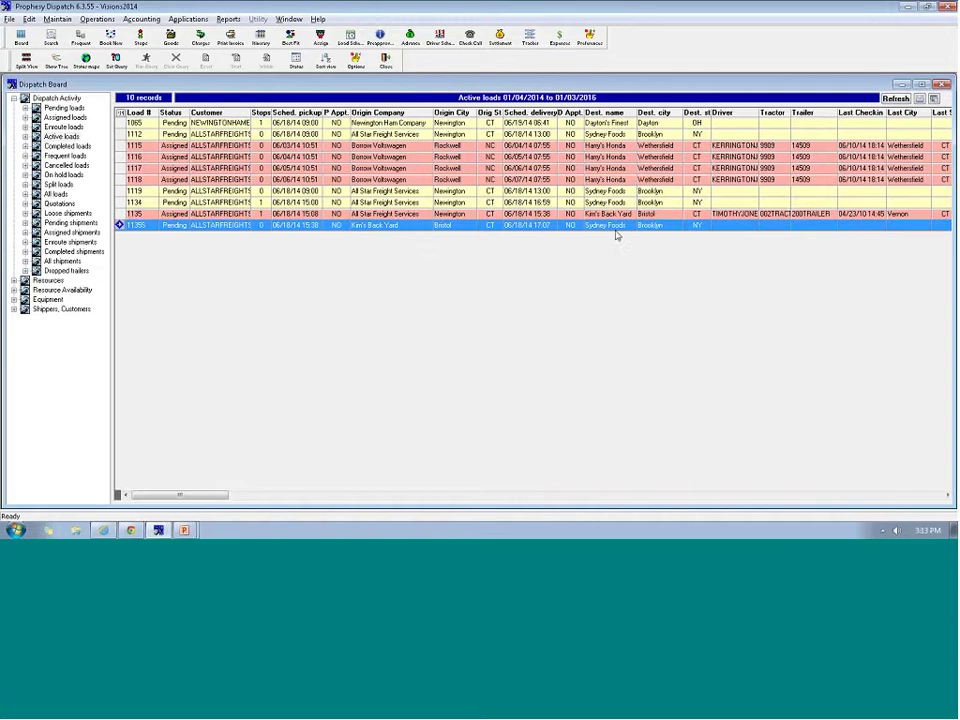
click(308, 226)
Step: Assign the Denver-based driver and tractor 1458 to load 1135S
right_click(597, 230)
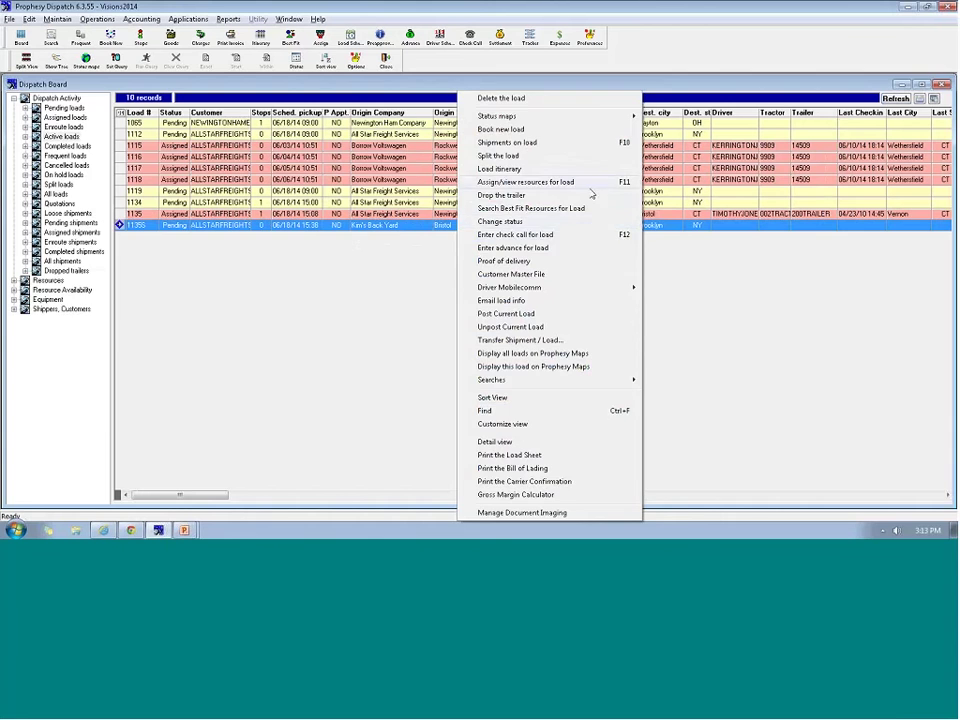
click(525, 182)
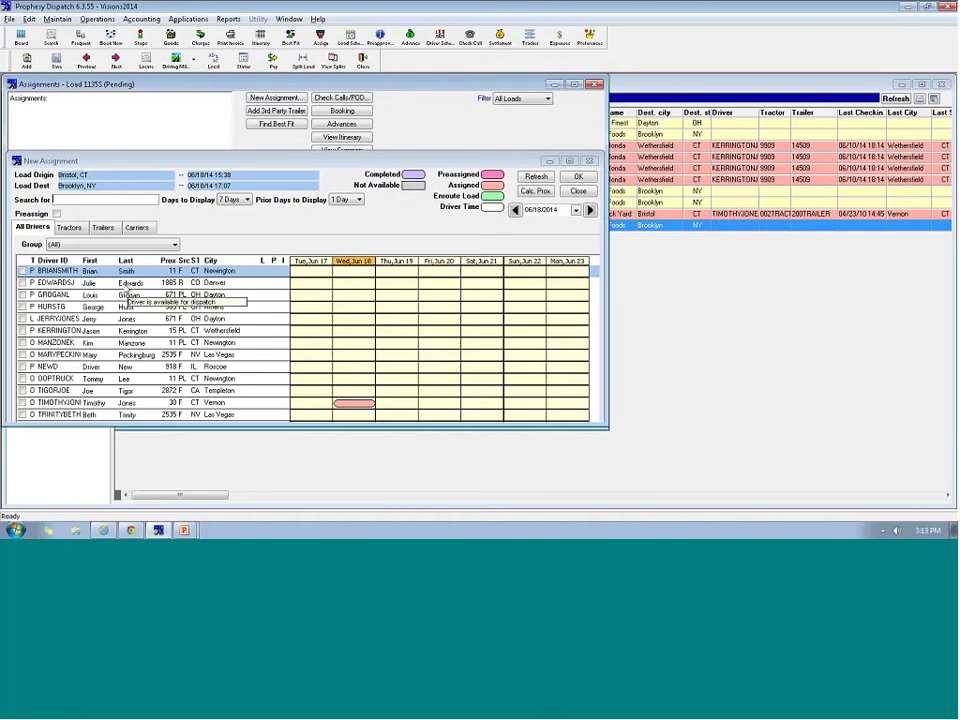
double_click(106, 284)
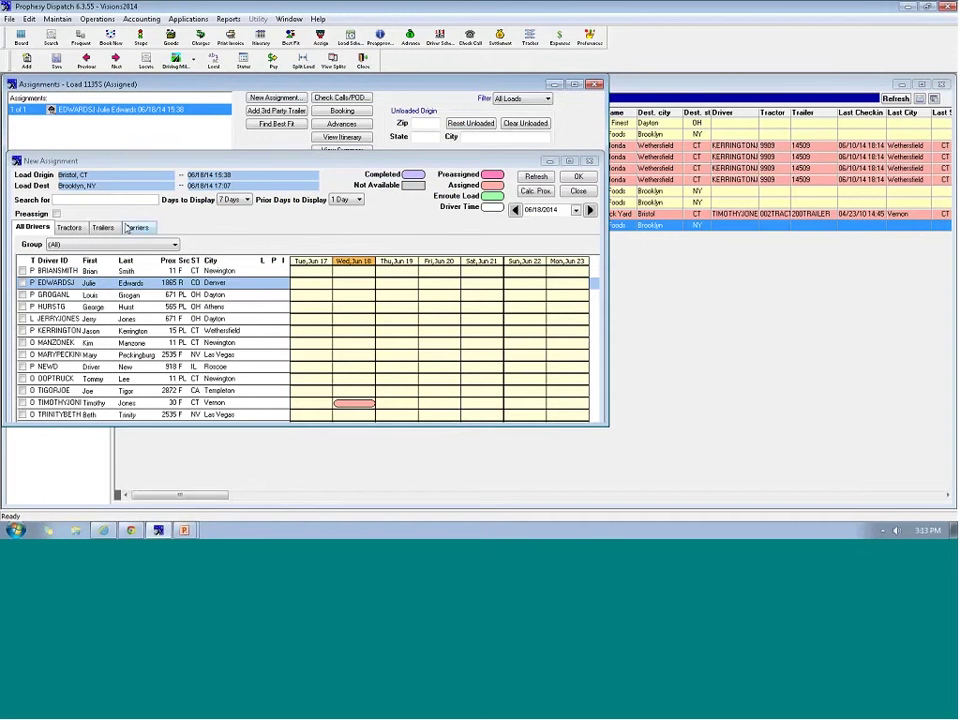
click(78, 229)
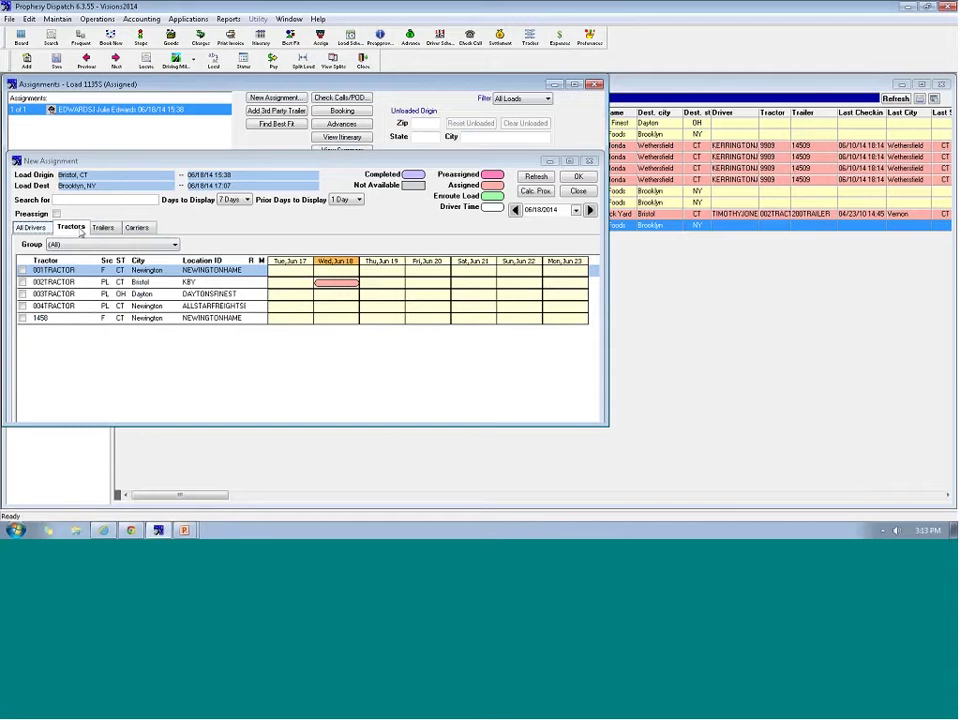
click(77, 321)
double_click(77, 321)
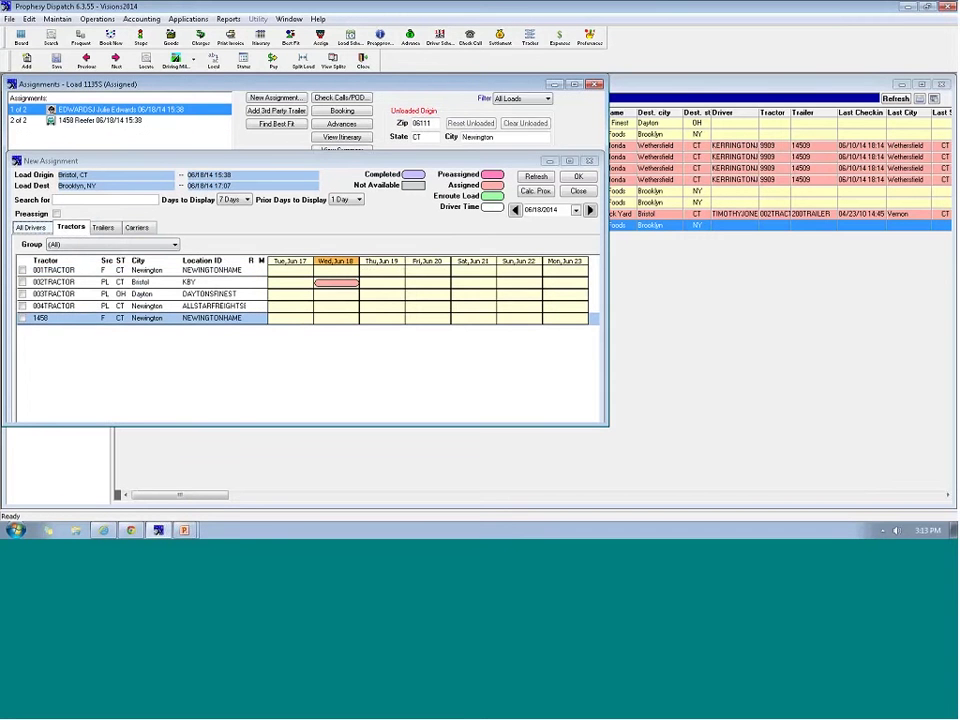
Step: Assign trailer 200TRAILER to load 1135S and return to the dispatch board
click(104, 227)
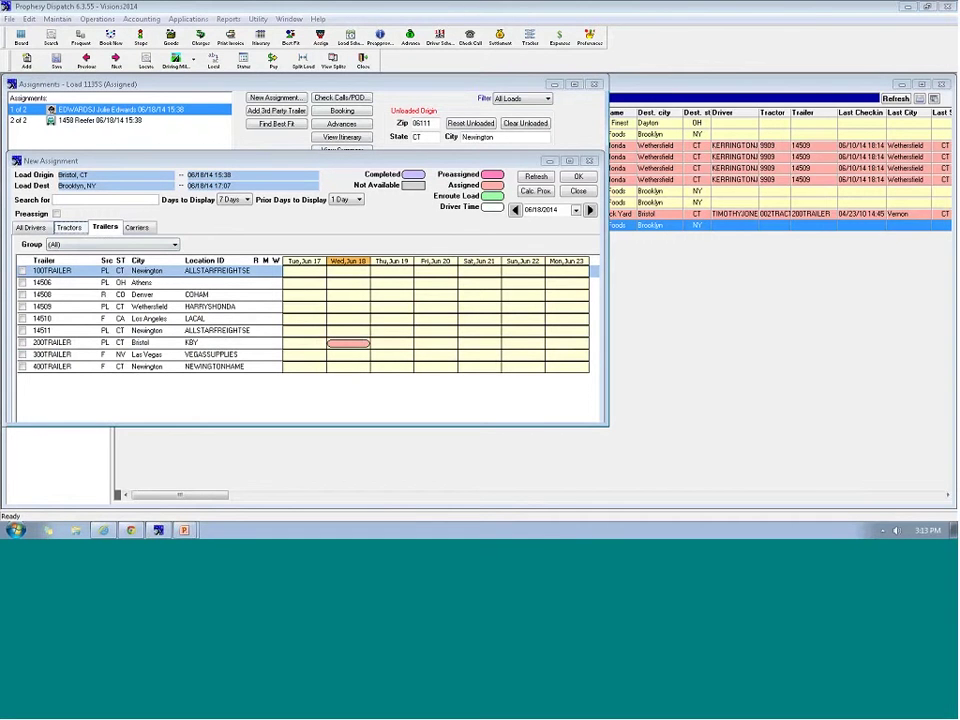
double_click(300, 343)
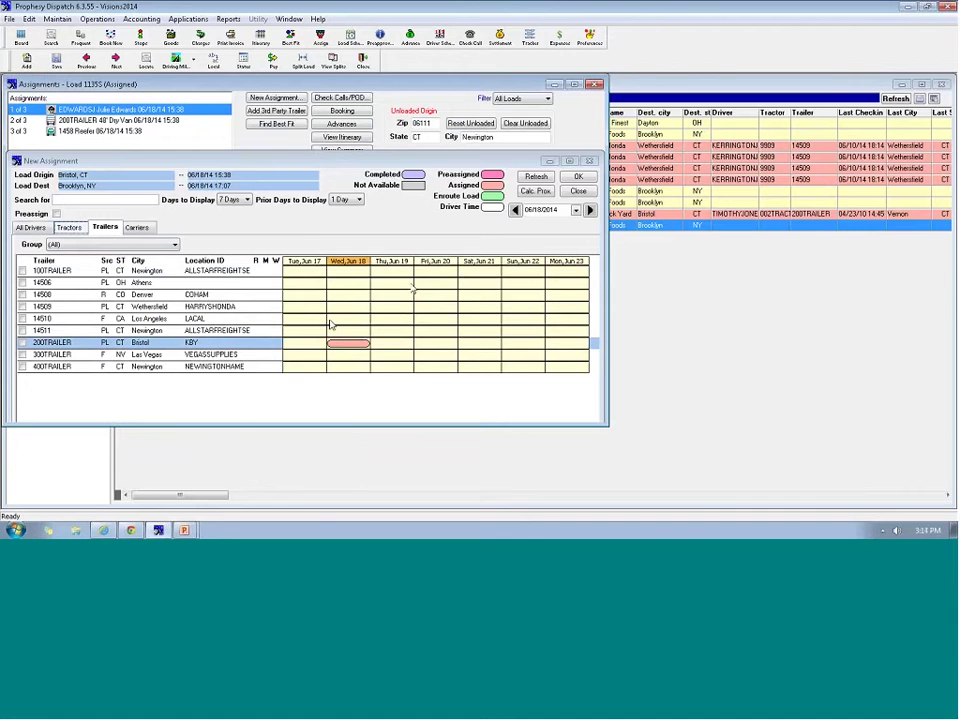
click(577, 191)
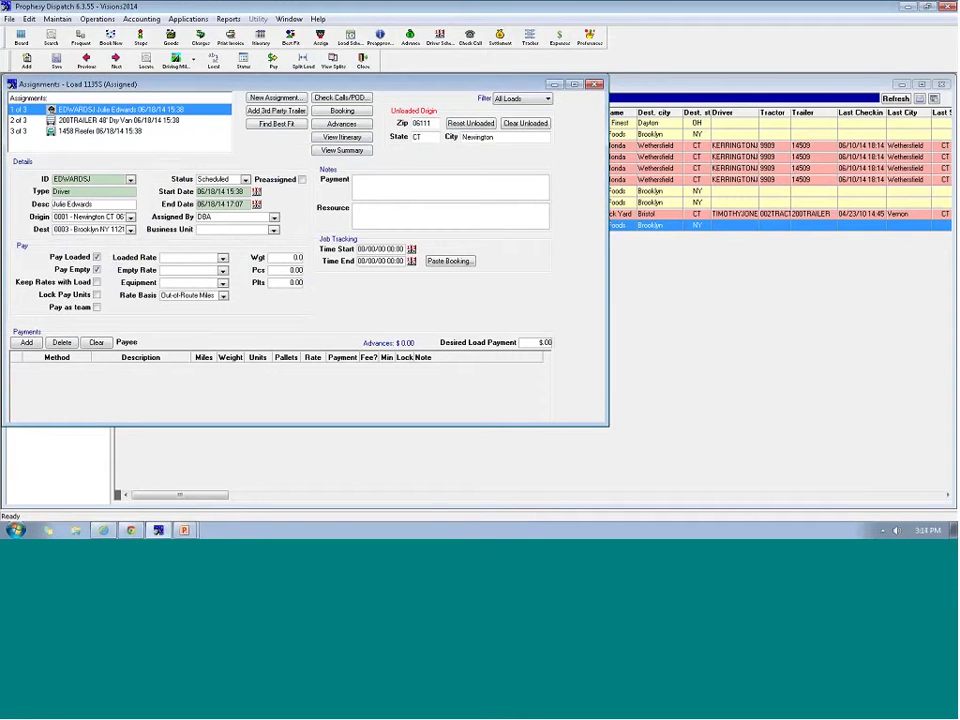
key(Escape)
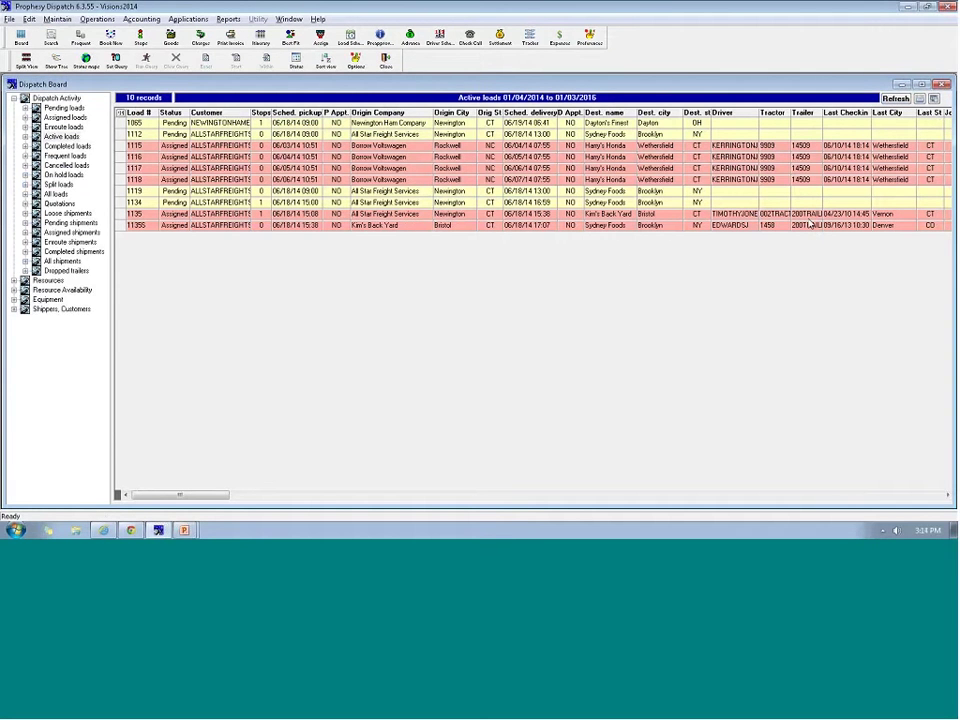
Step: Change the status of load 1135 to Enroute
click(385, 214)
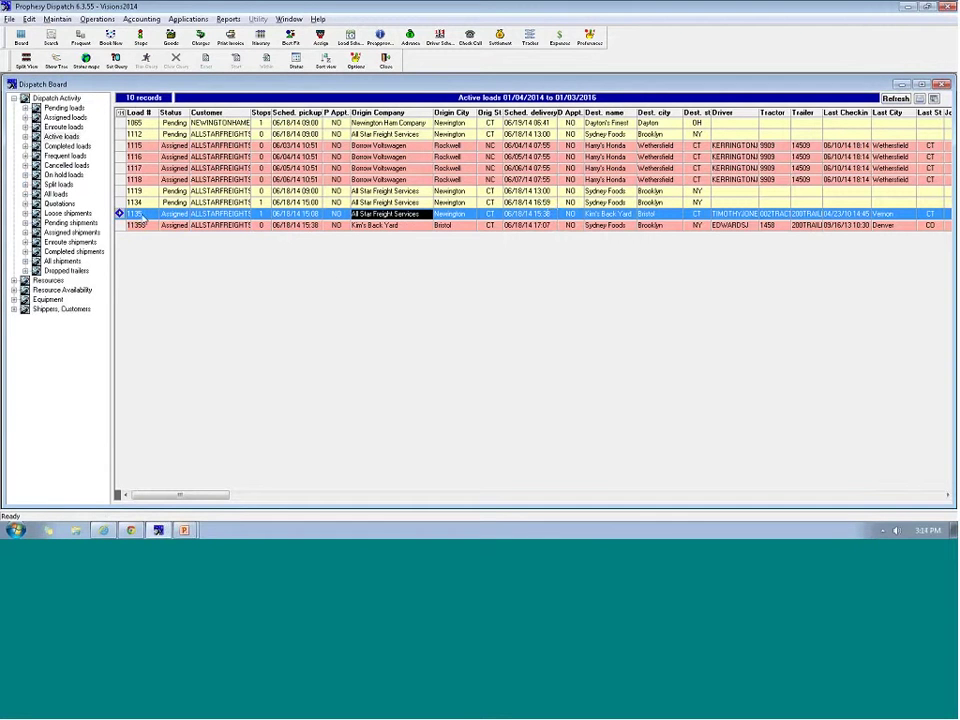
click(296, 64)
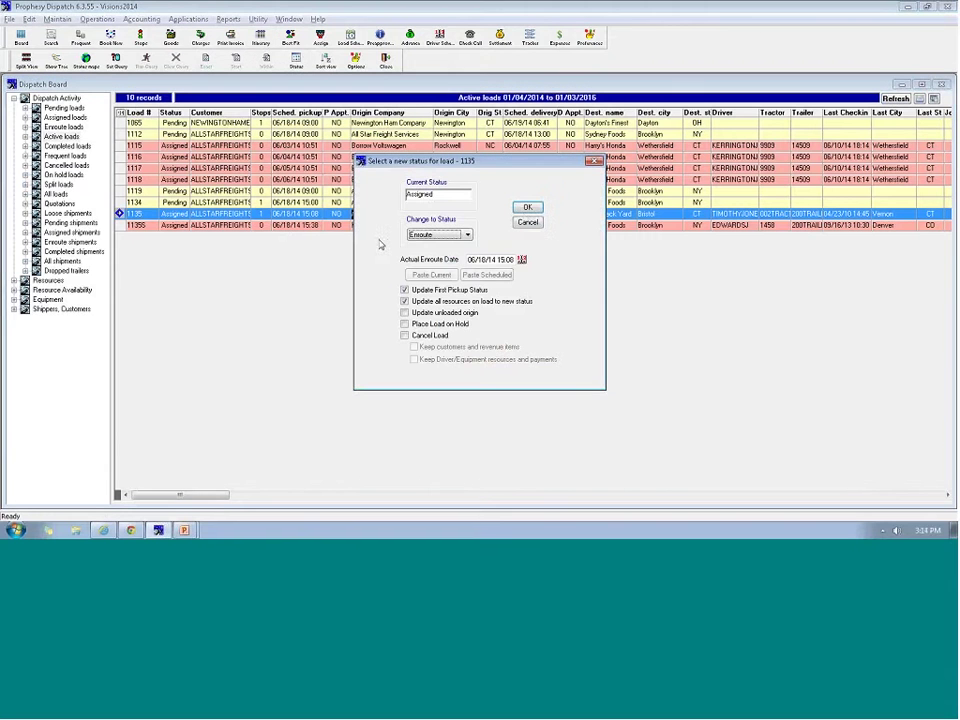
click(527, 206)
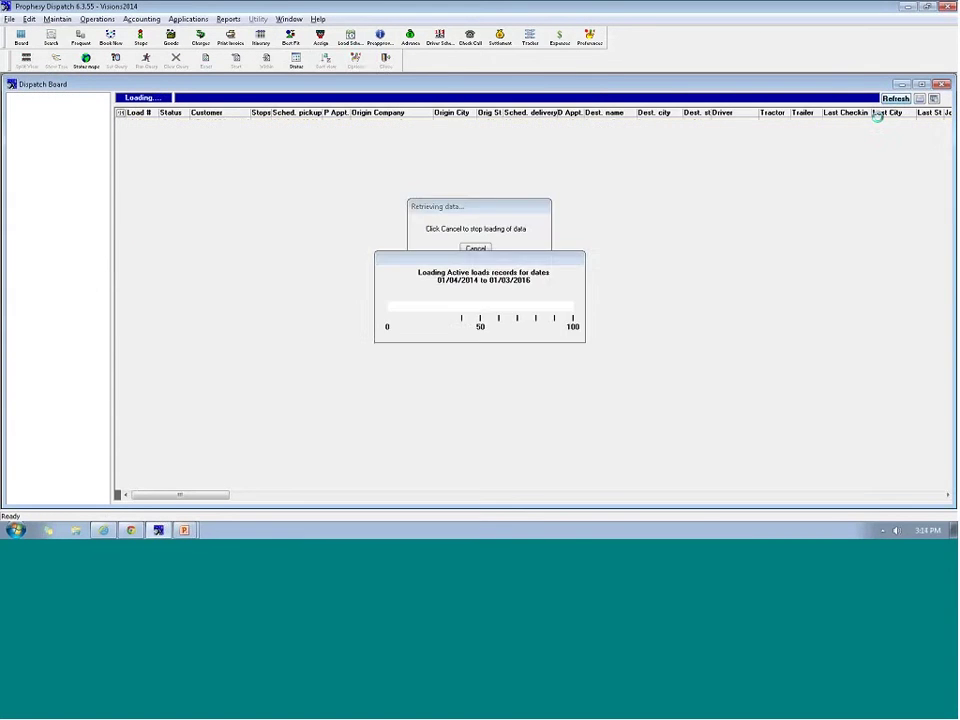
Step: Compare the status, scheduled delivery and origin of loads 1135 and 1135S on the dispatch board
click(386, 214)
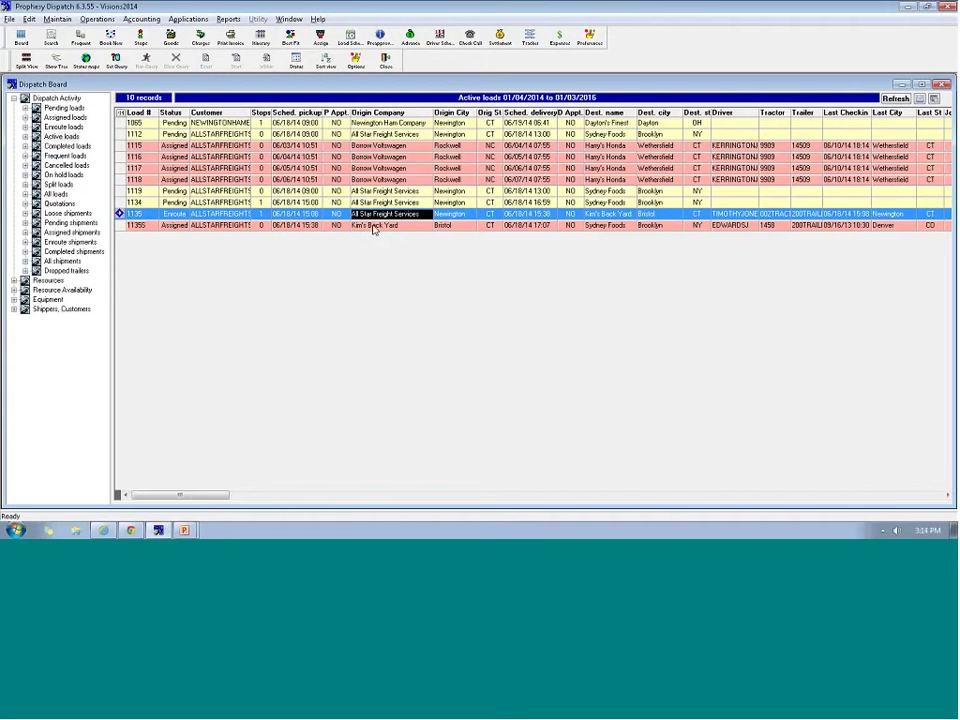
click(372, 226)
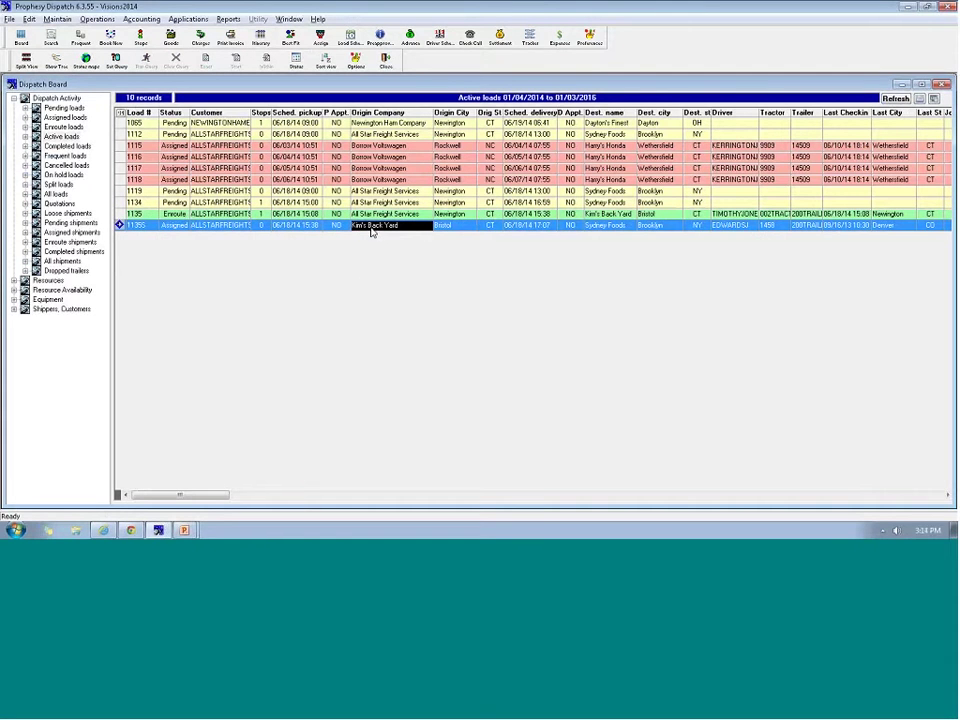
key(Up)
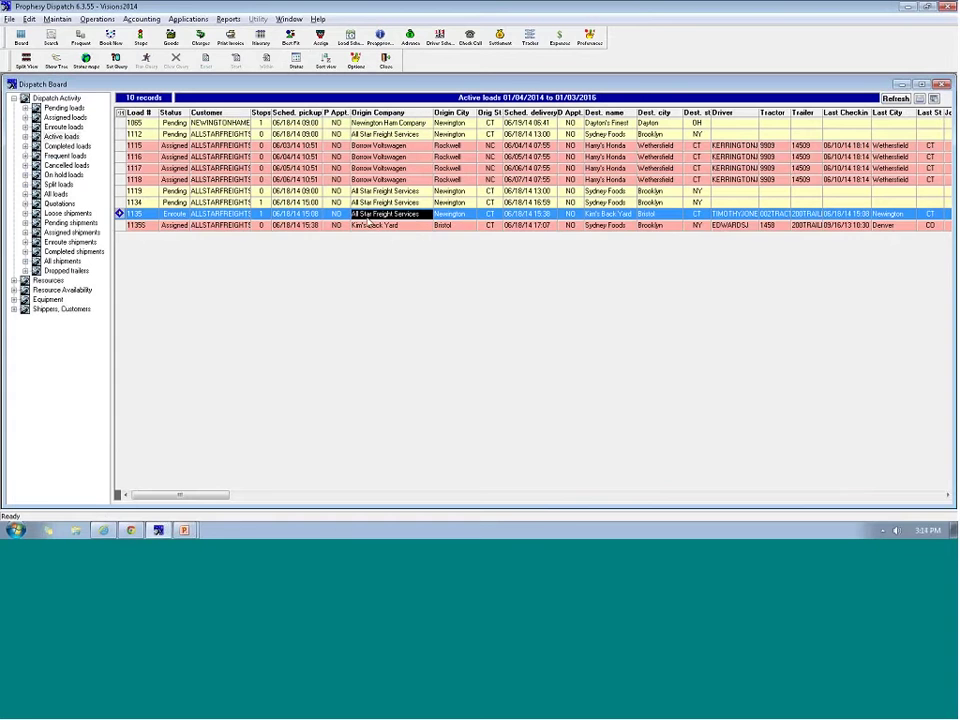
click(525, 215)
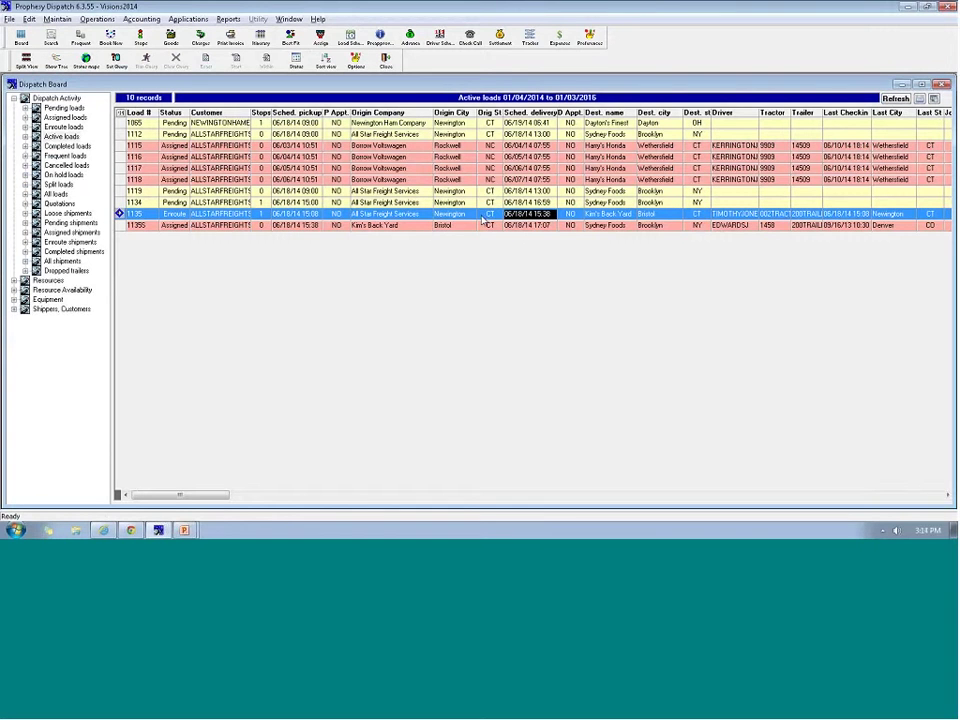
click(376, 227)
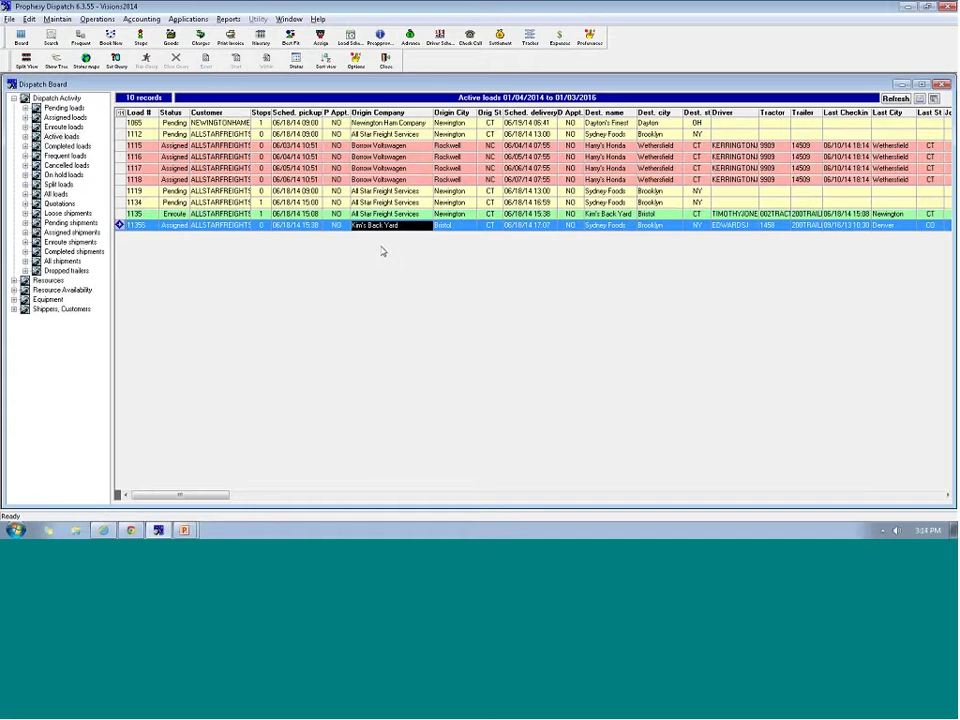
Step: Mark load 1135 as complete and refresh the active loads on the dispatch board
click(737, 214)
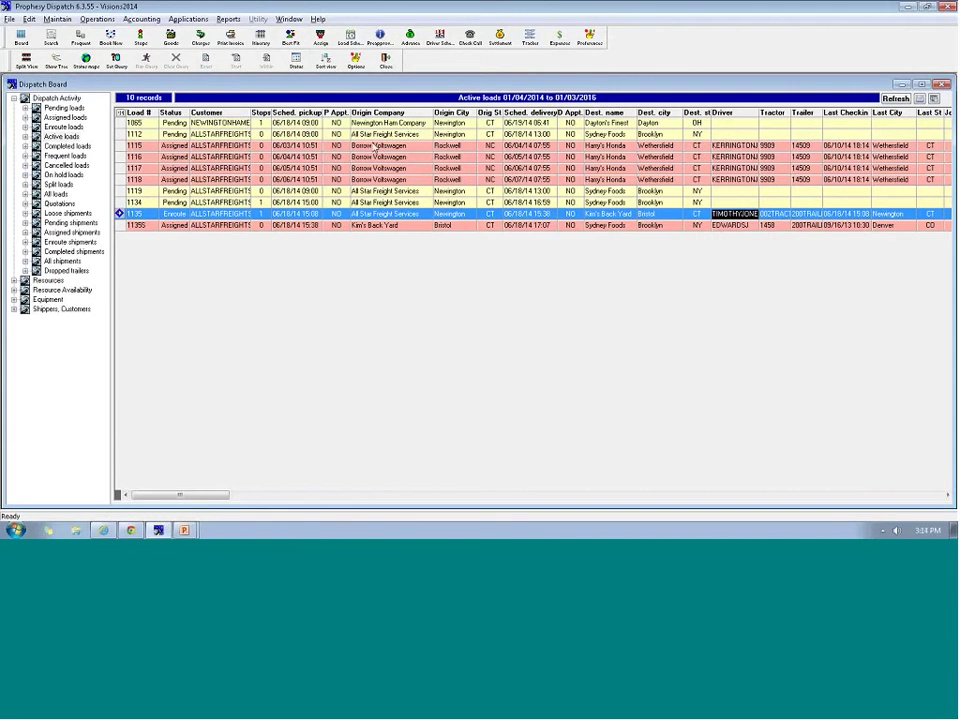
click(296, 60)
click(528, 210)
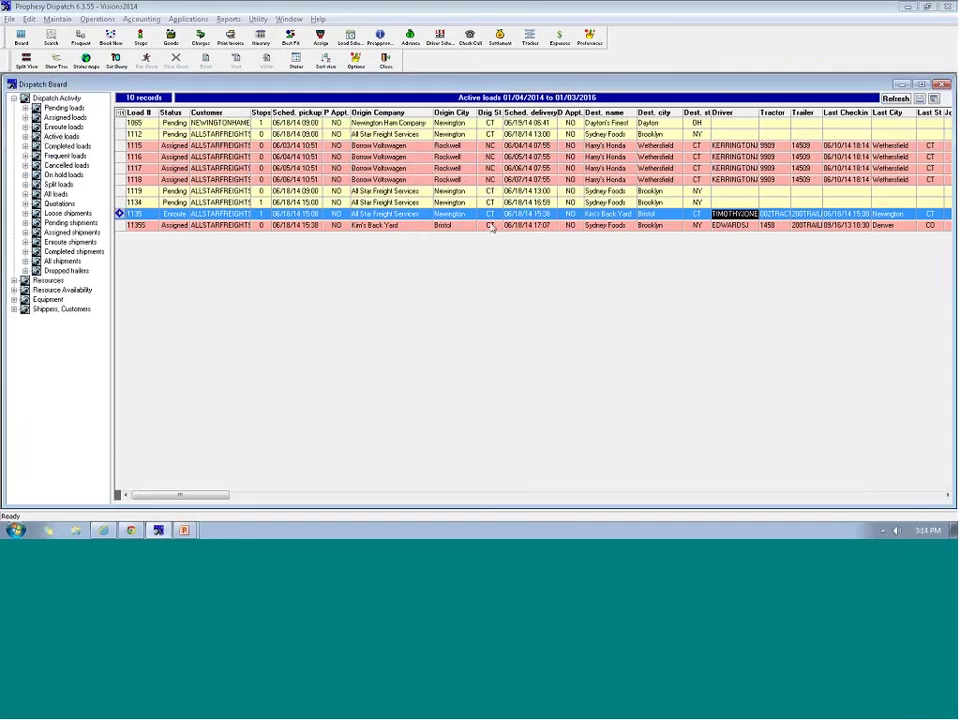
click(695, 117)
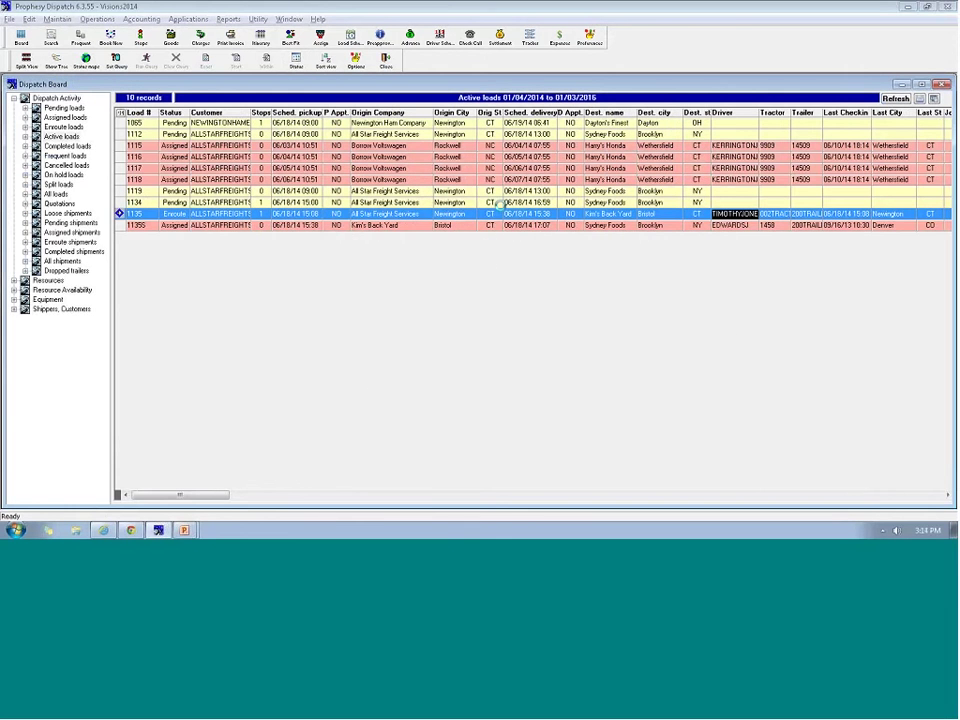
click(298, 225)
click(896, 100)
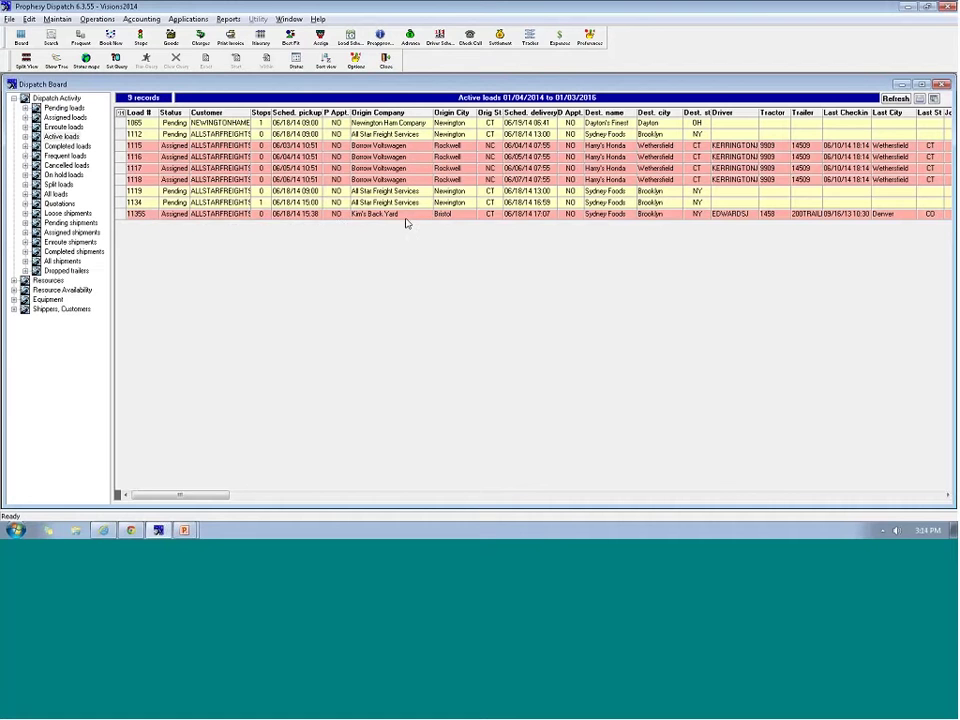
Step: Change the status of load 1135S to Enroute, marking its driver's resources on the earlier load complete
click(180, 214)
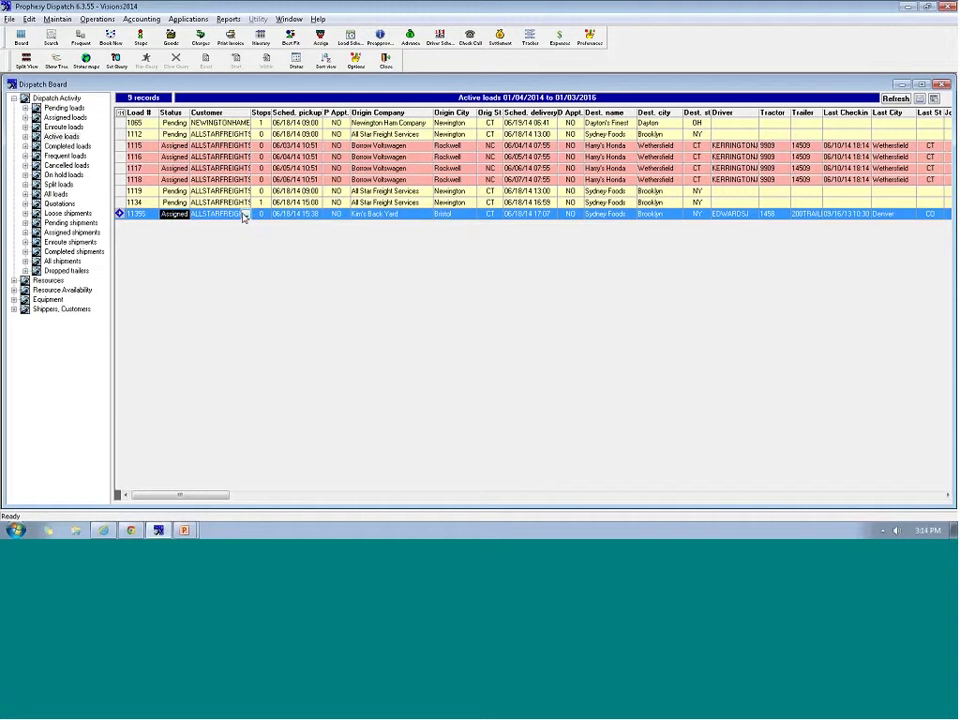
double_click(362, 218)
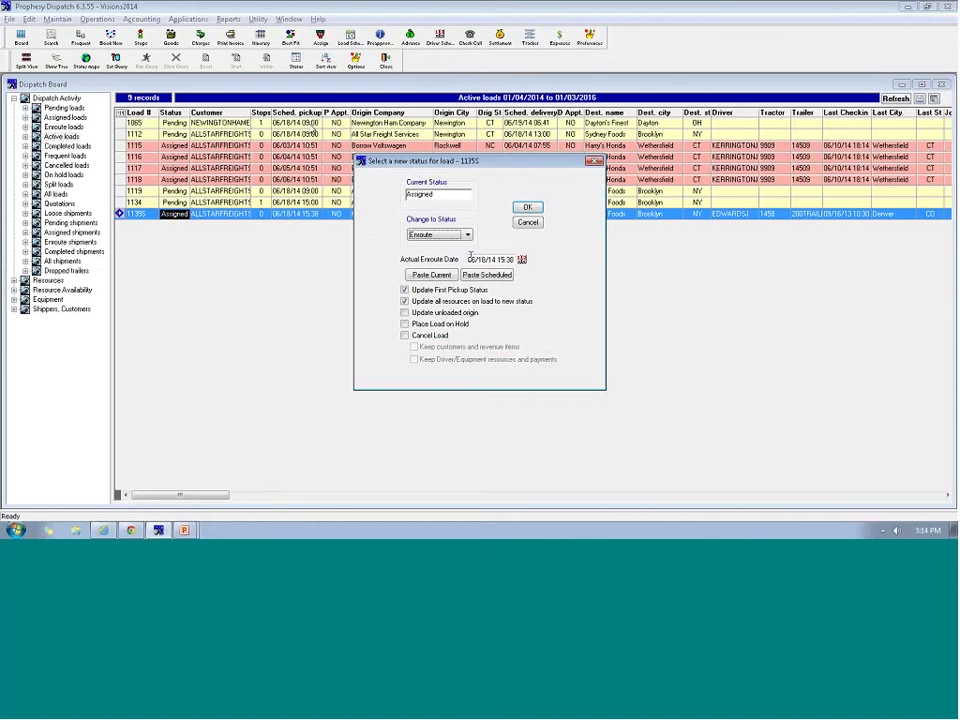
click(530, 208)
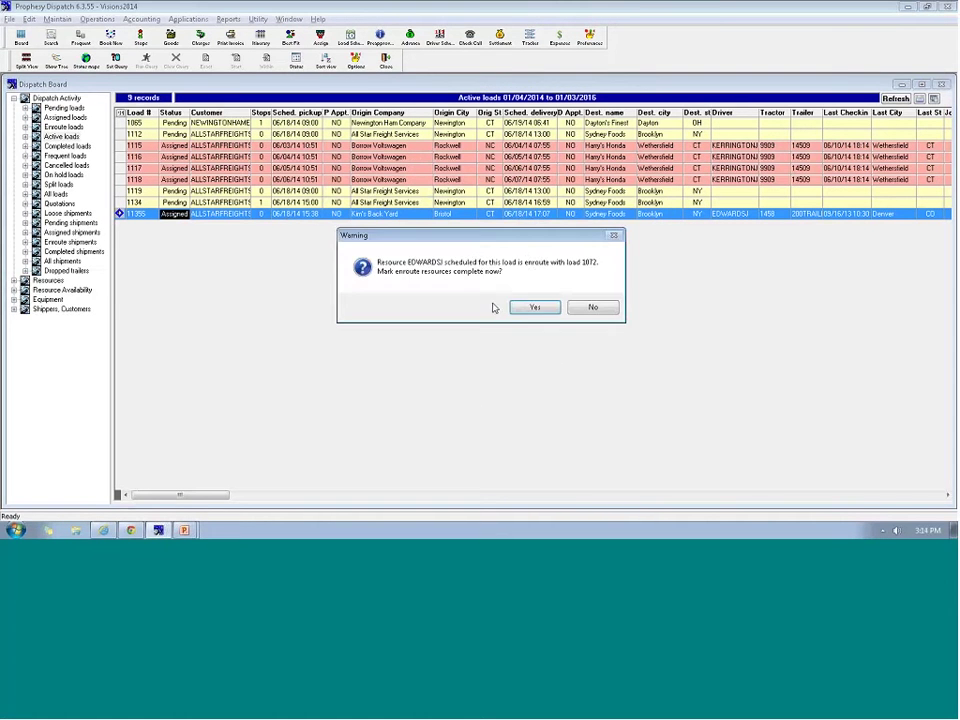
click(527, 306)
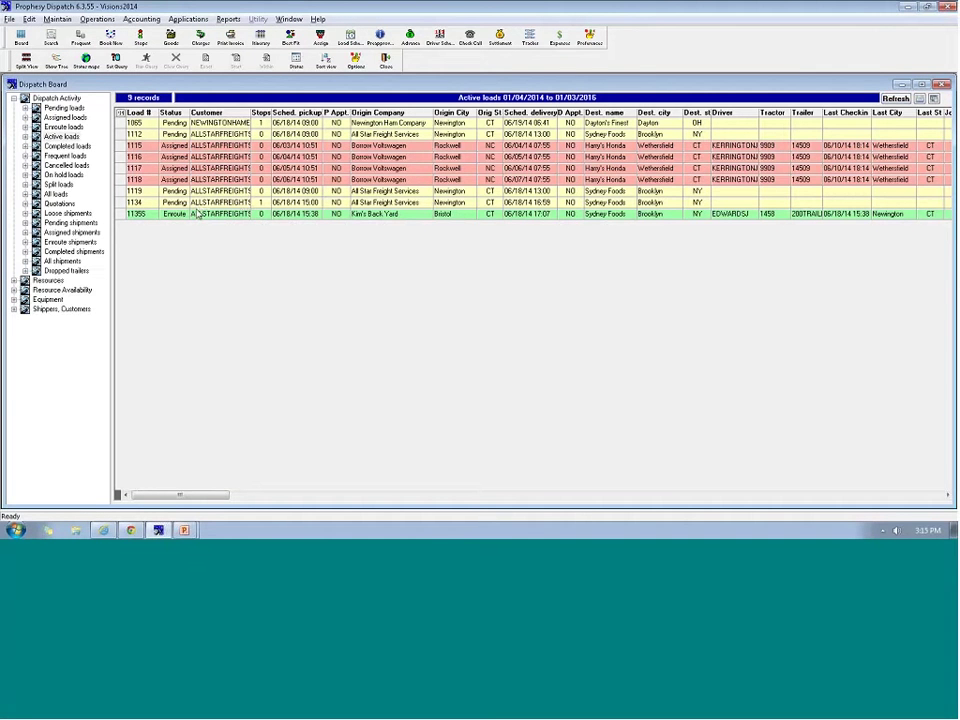
Step: Open the booking of load 1135 and examine its allocated flat and fuel surcharge charges
click(191, 215)
click(176, 214)
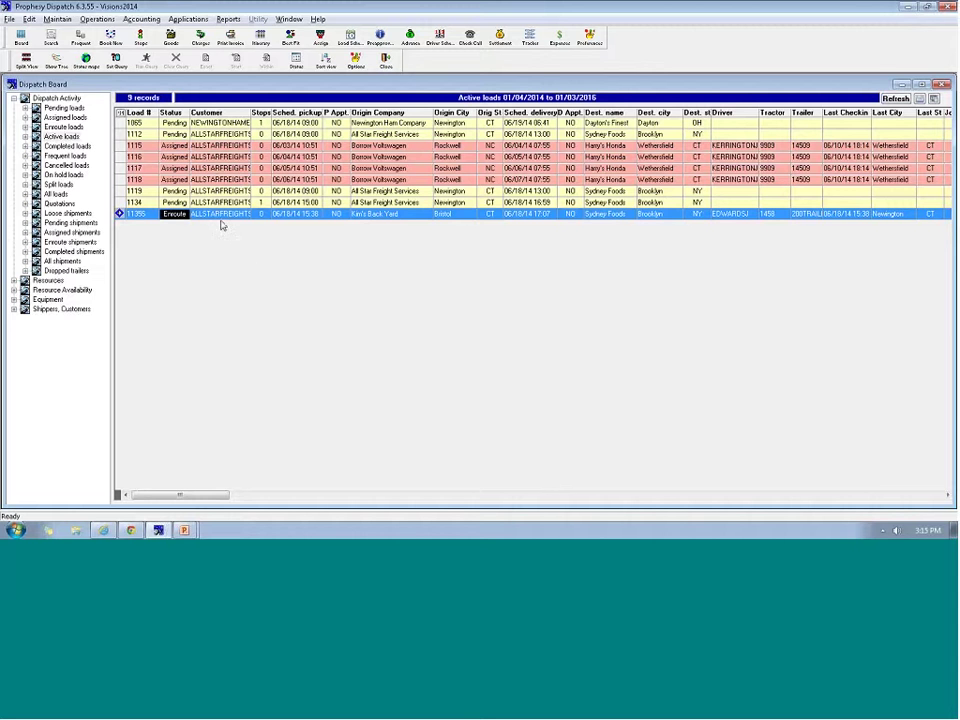
double_click(200, 215)
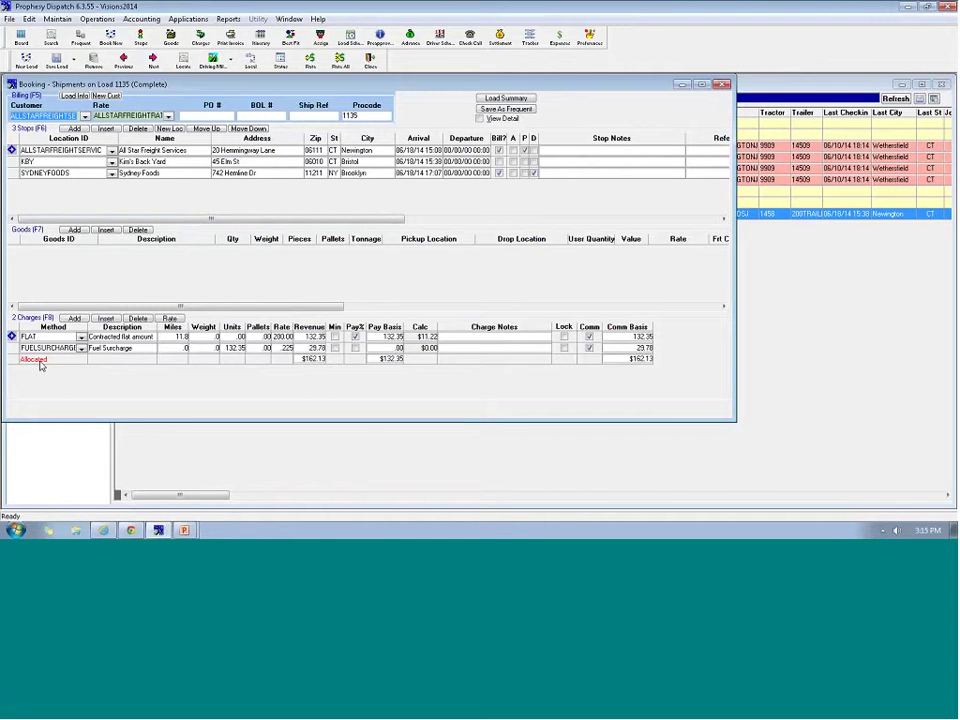
Step: Examine the booking of load 1135S, including its allocated charges, load itinerary and stops
click(565, 18)
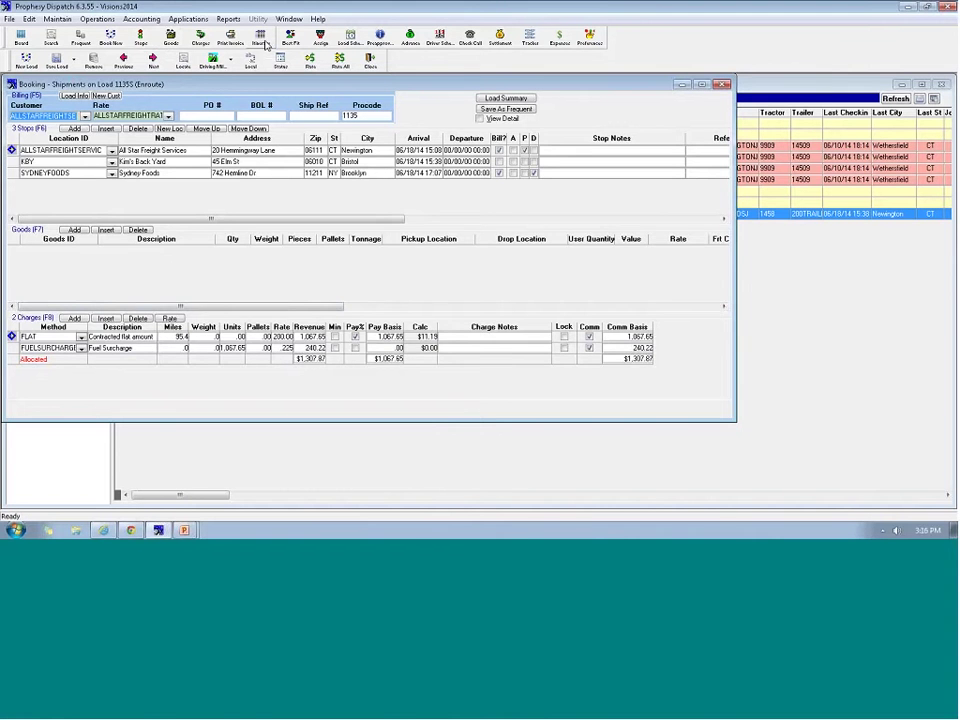
click(203, 36)
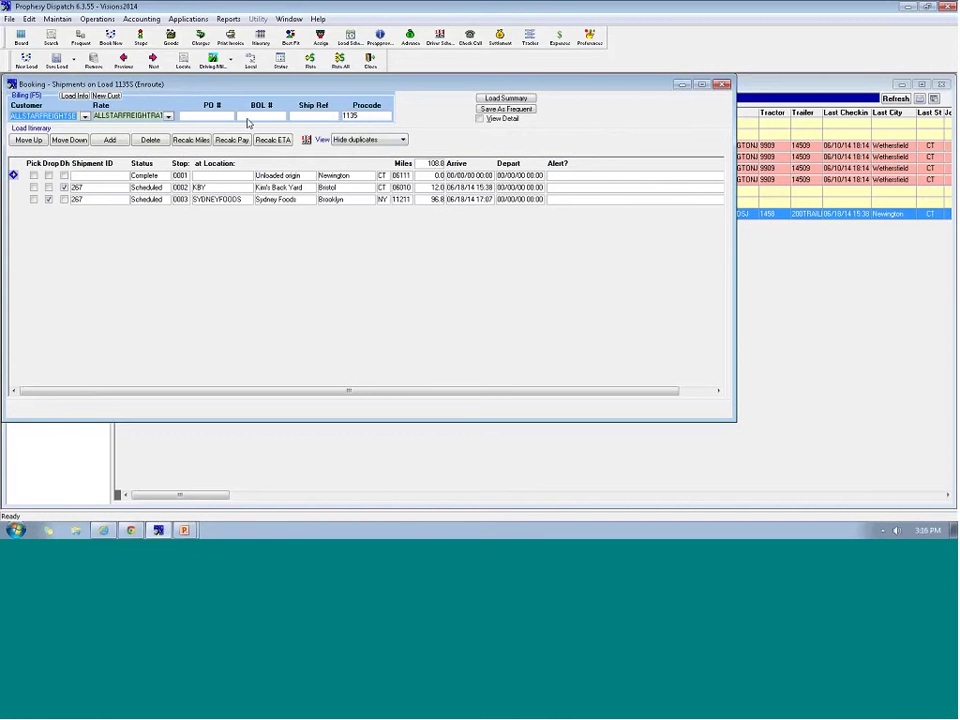
click(141, 40)
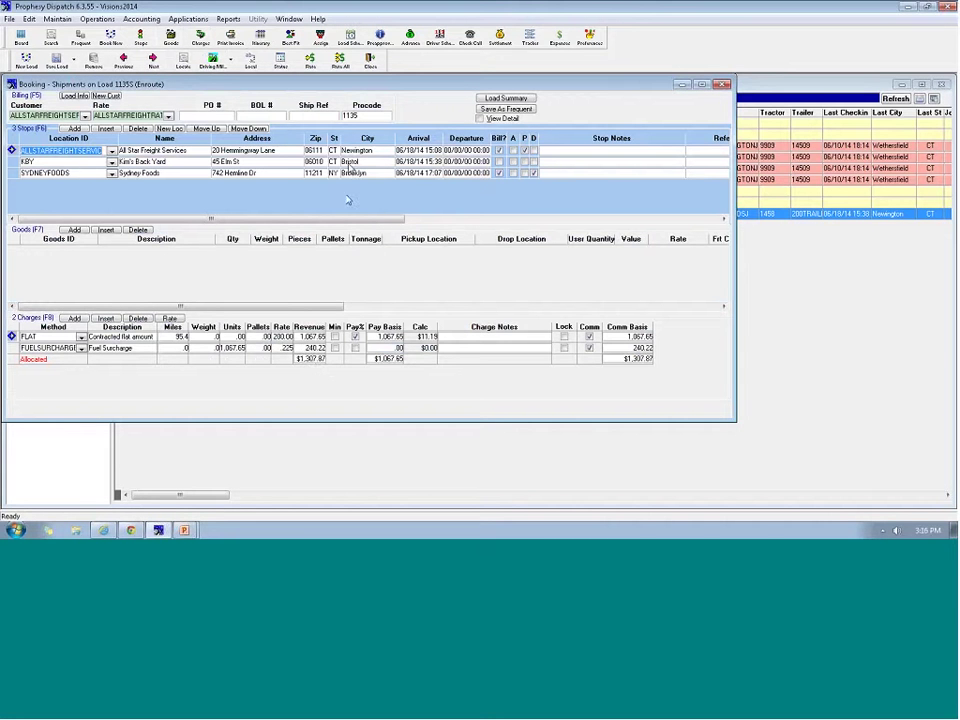
Step: Return to the booking of load 1135, examine its freight bill preview and close the preview
click(123, 62)
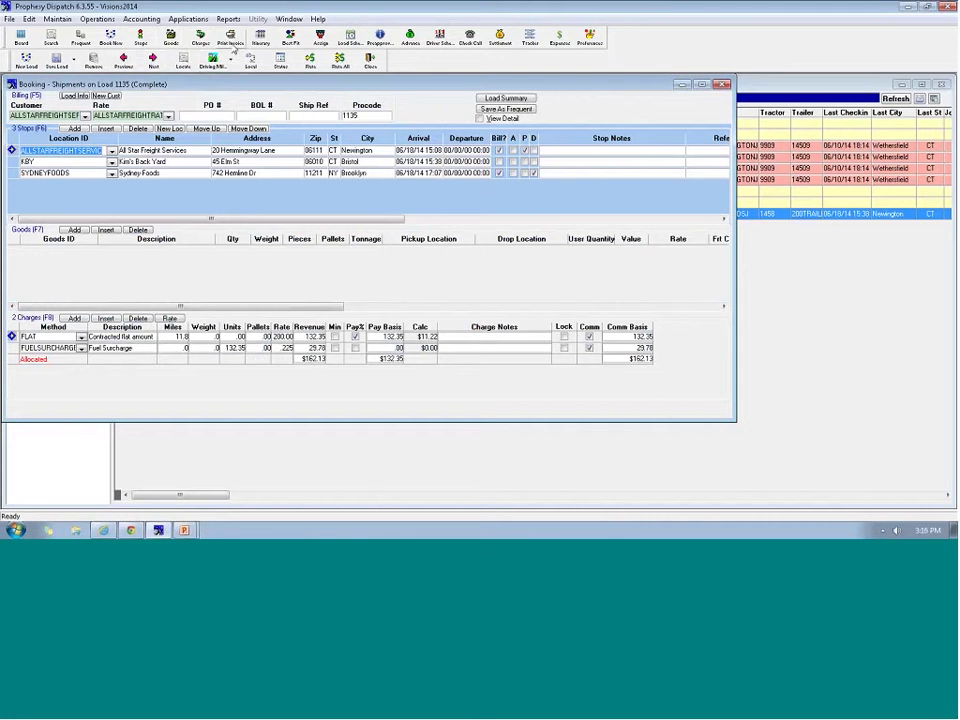
click(308, 241)
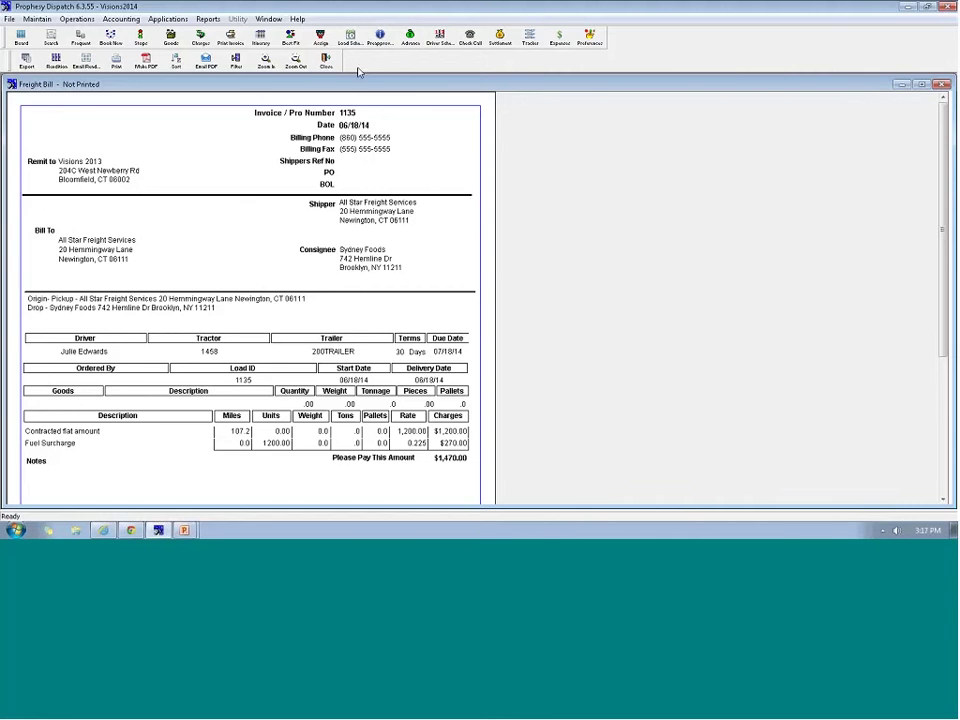
click(326, 62)
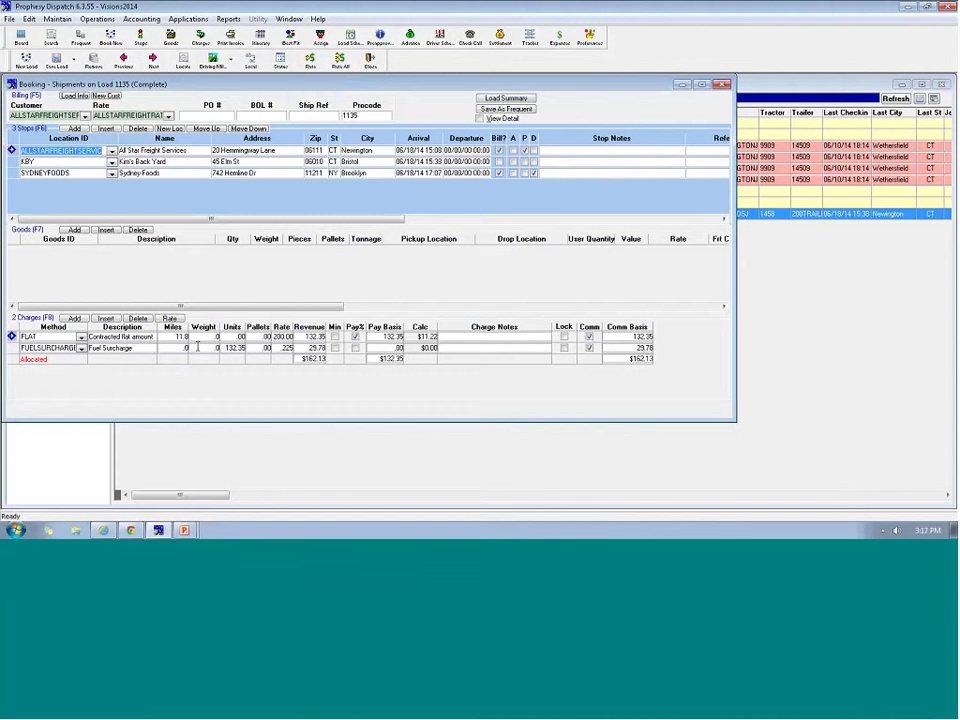
Step: Turn off Allocate Rating on Split/Reconsolidated Loads in the rating default preferences and close the load booking
click(589, 40)
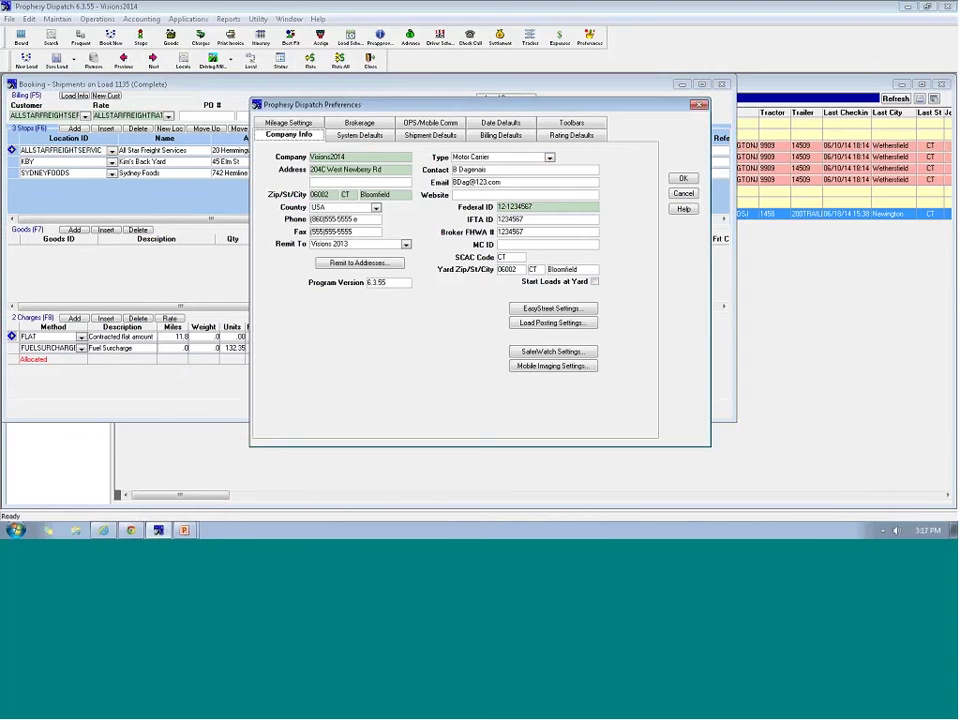
click(573, 136)
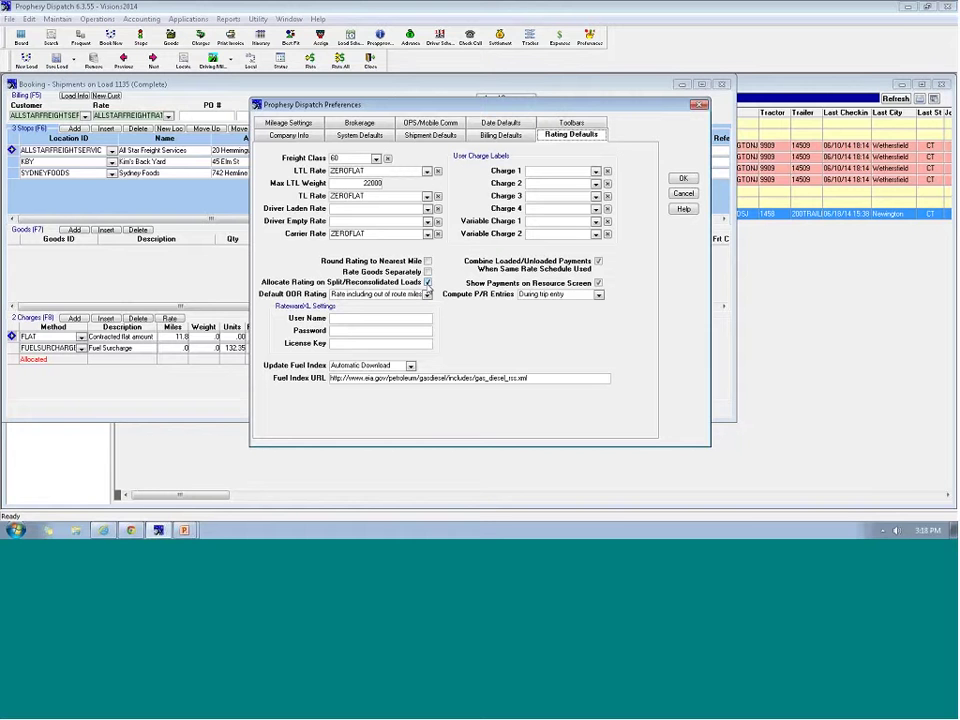
click(428, 282)
key(Return)
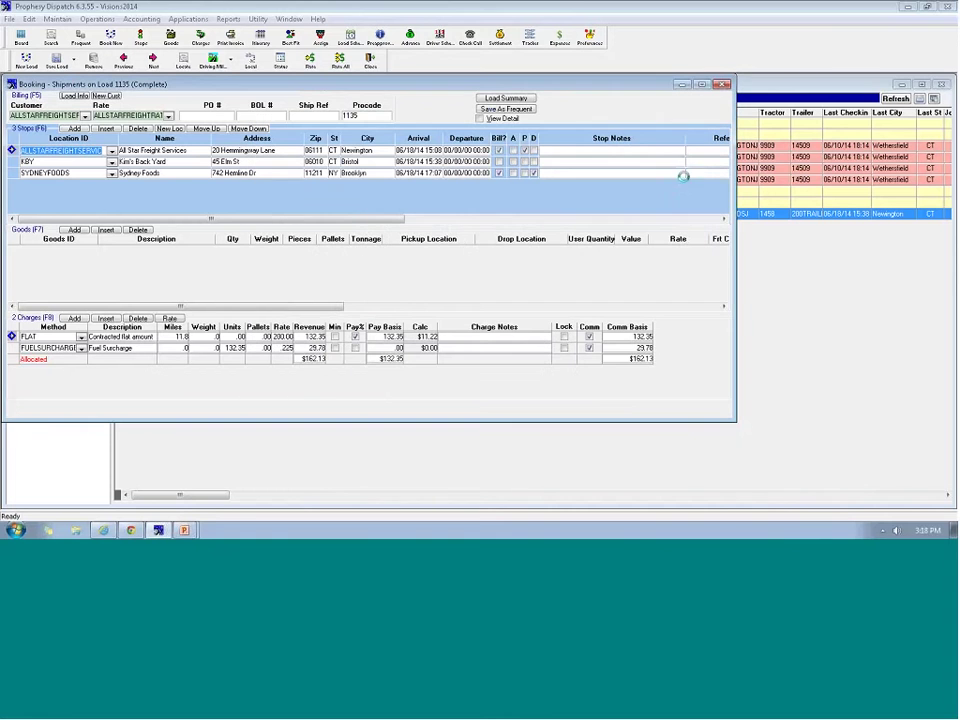
click(726, 85)
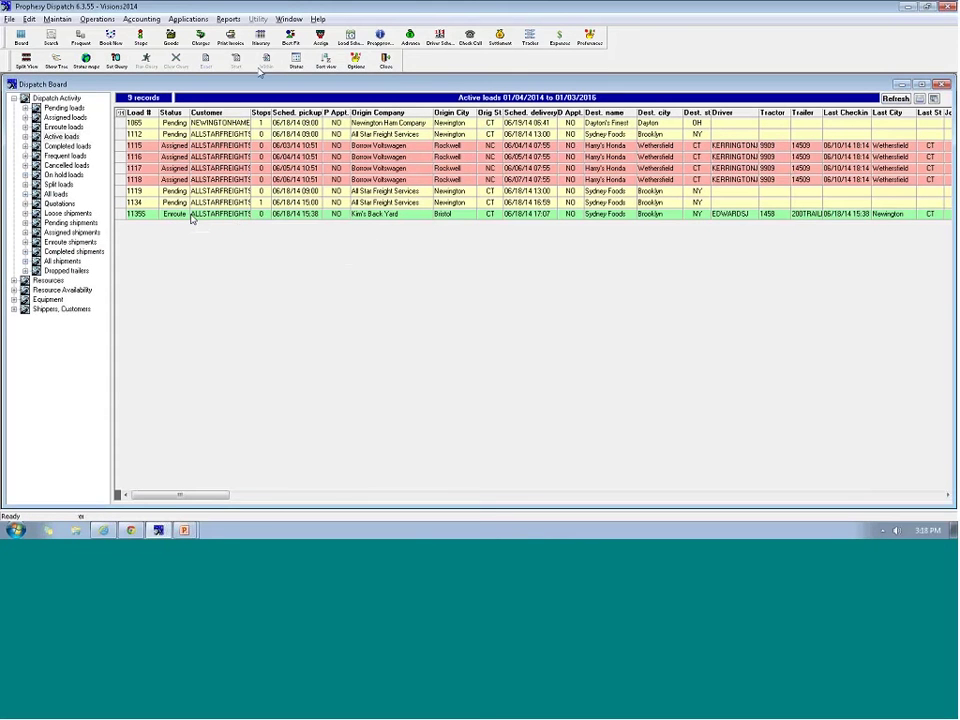
Step: Change the status of load 1135S to Completed, updating all resources on the load to the new status
click(296, 62)
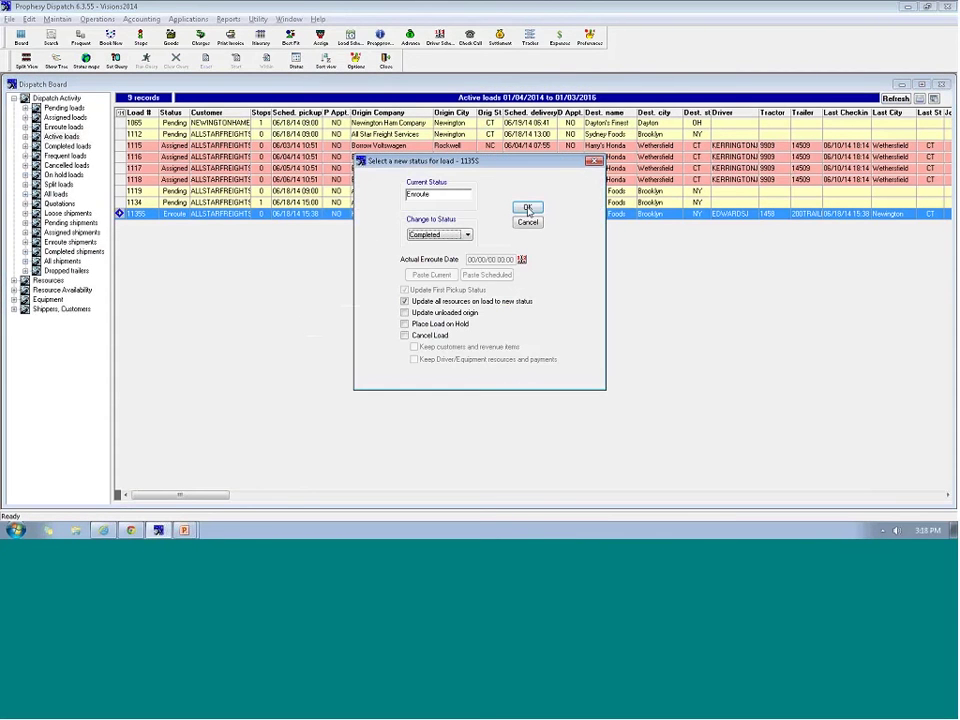
click(527, 207)
click(699, 117)
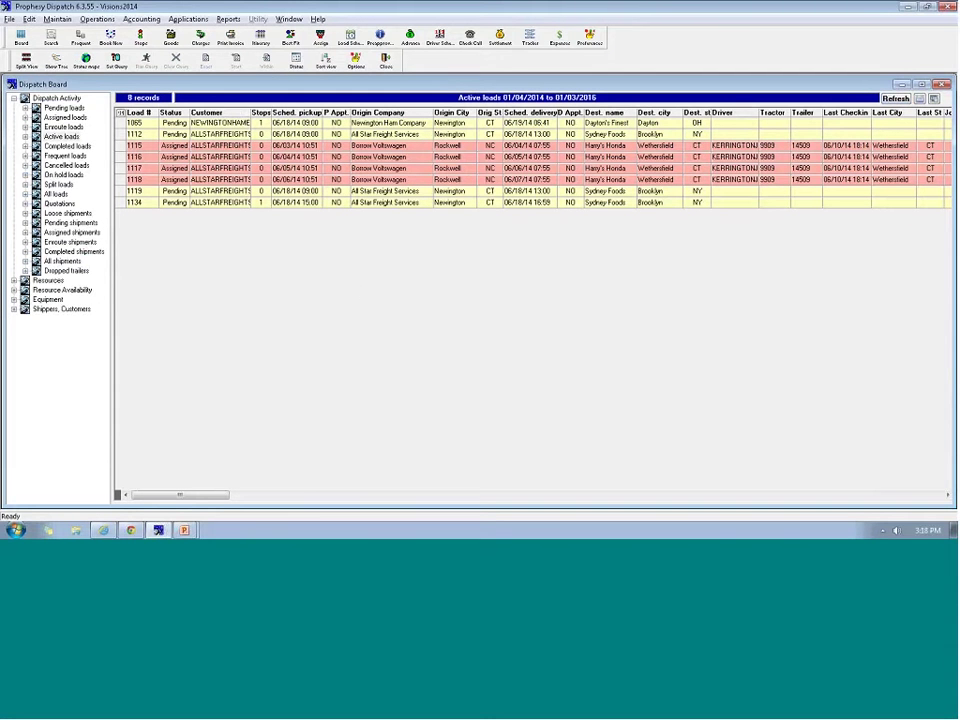
Step: Open the booking of pending load 1119 and rate it to generate its flat and fuel surcharge charges
click(218, 203)
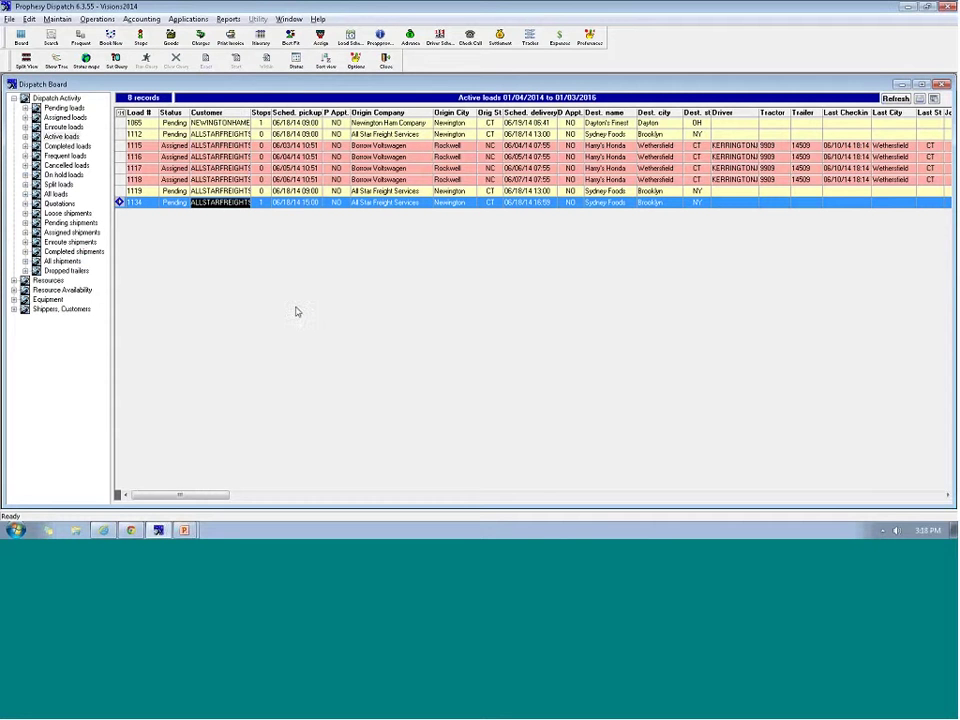
key(F2)
click(222, 192)
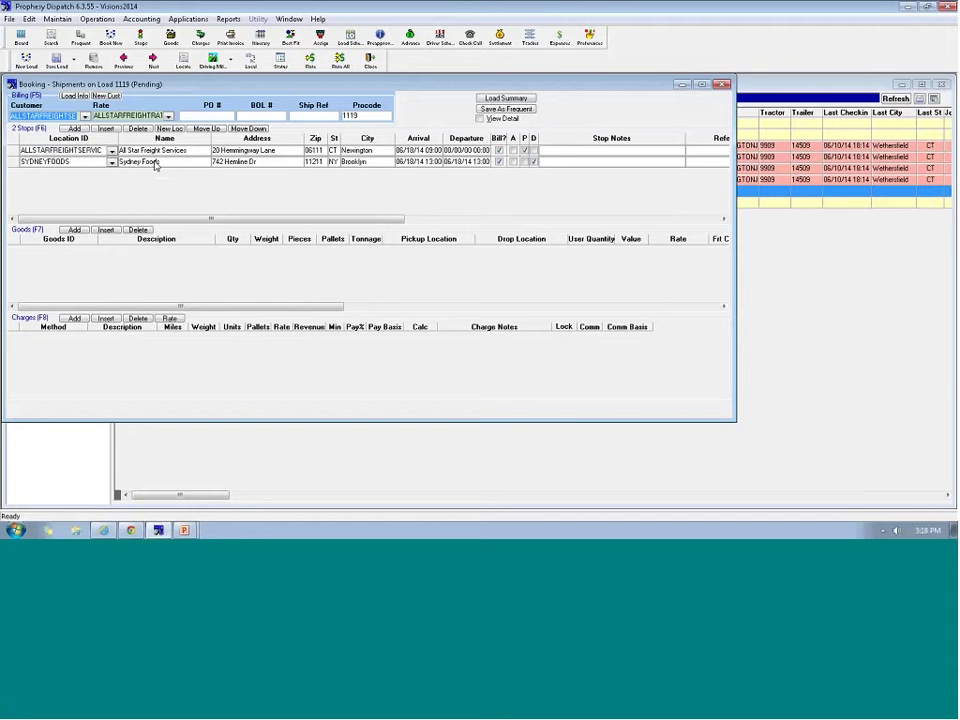
click(170, 319)
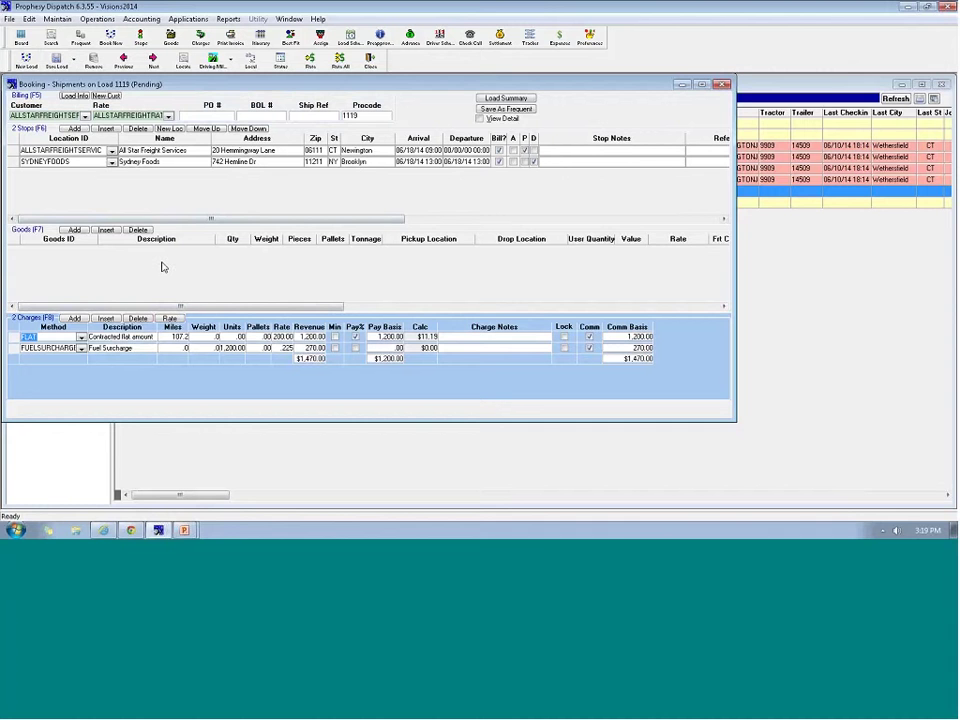
Step: Assign the owner-operator driver located in Templeton, tractor 1458 and trailer 100TRAILER to load 1119, save the assignments and refresh the dispatch board
click(320, 38)
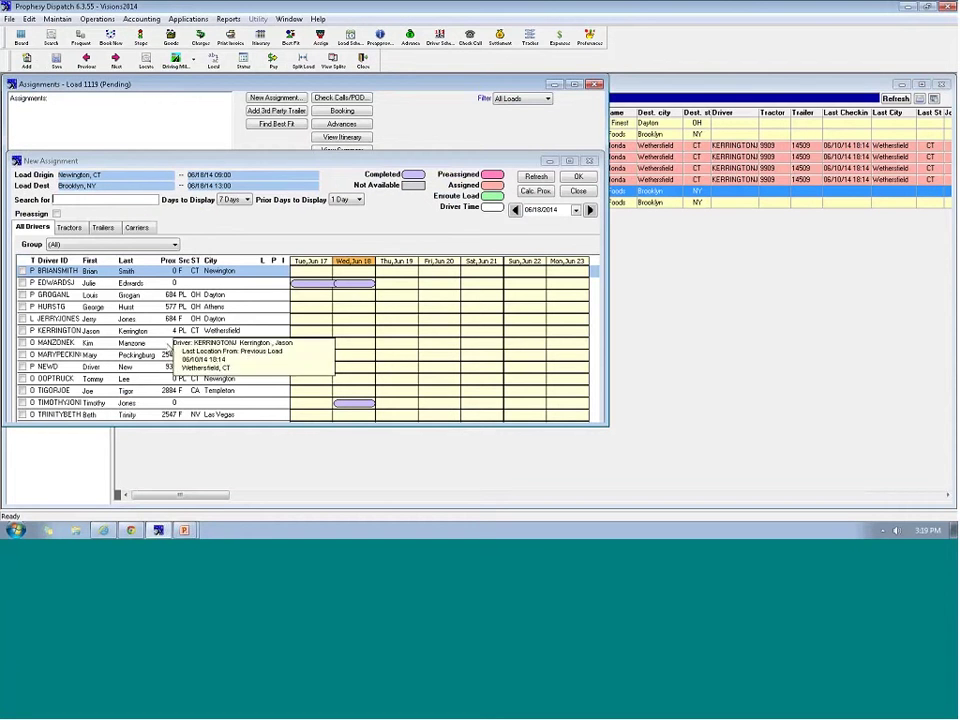
double_click(62, 392)
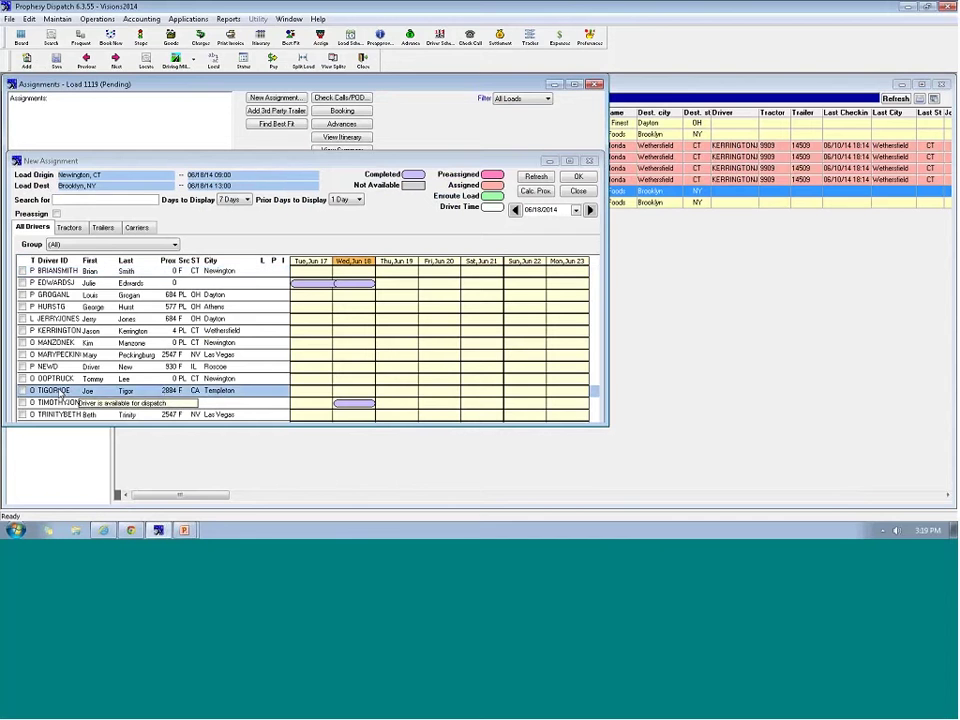
click(81, 229)
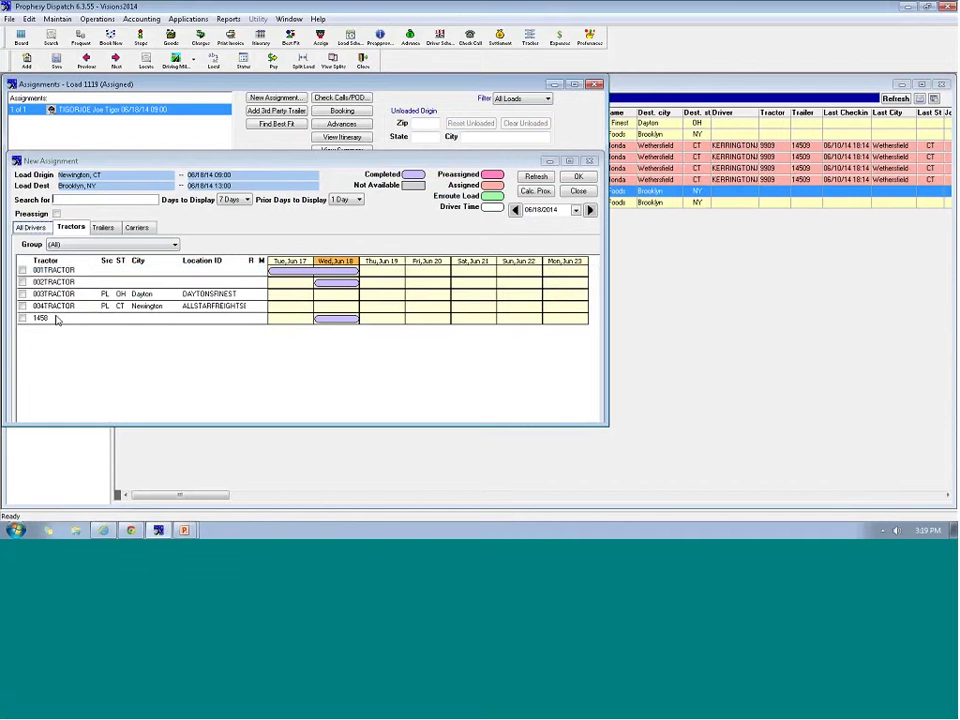
double_click(57, 319)
click(104, 227)
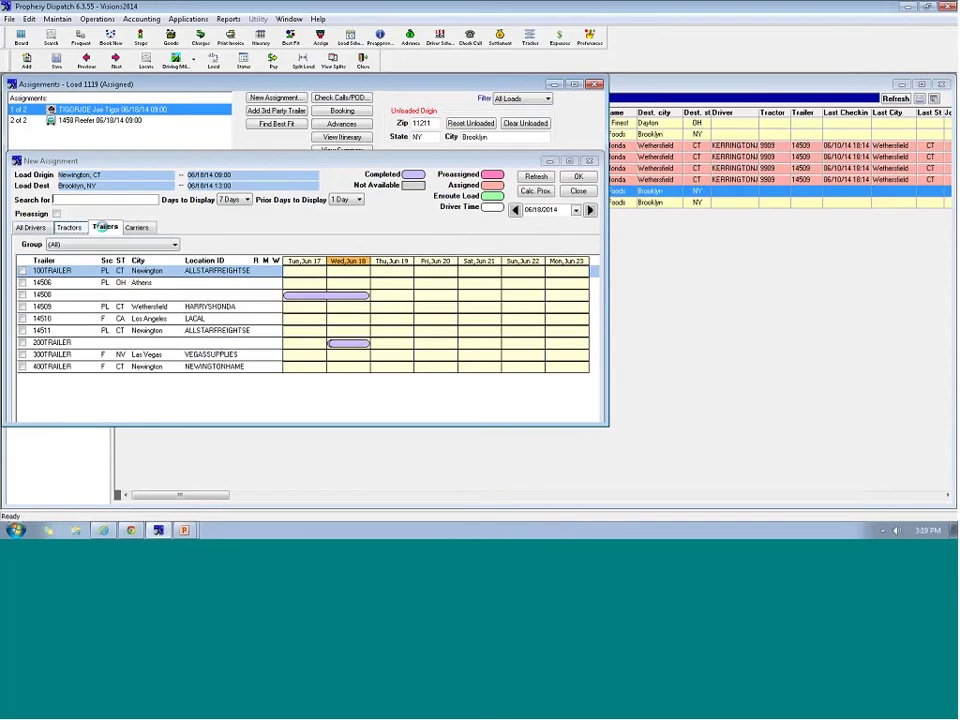
double_click(76, 272)
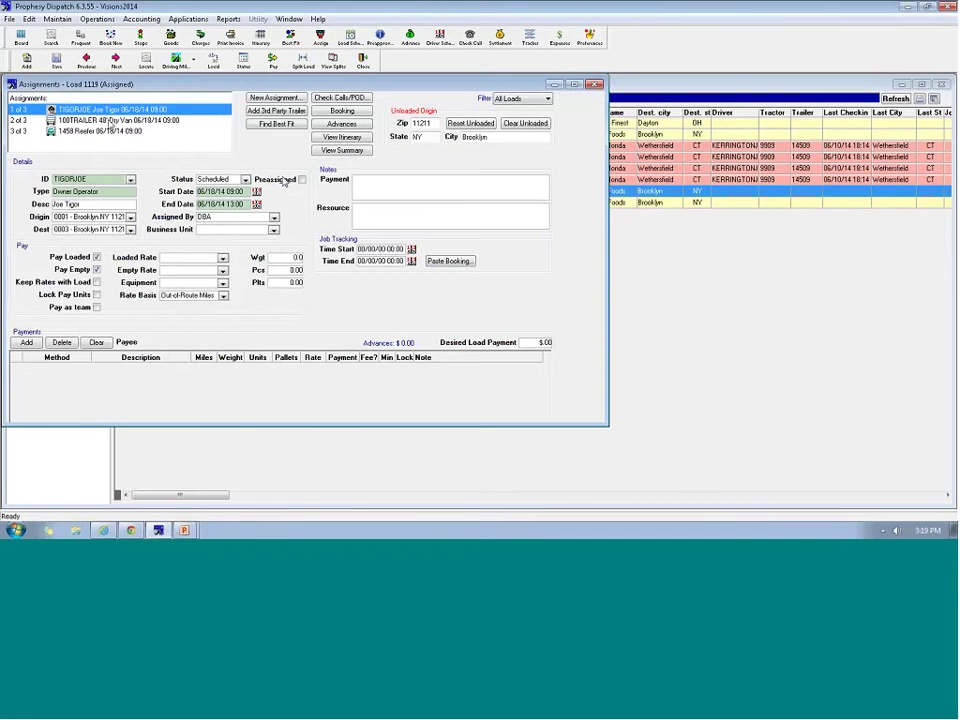
click(56, 57)
click(366, 60)
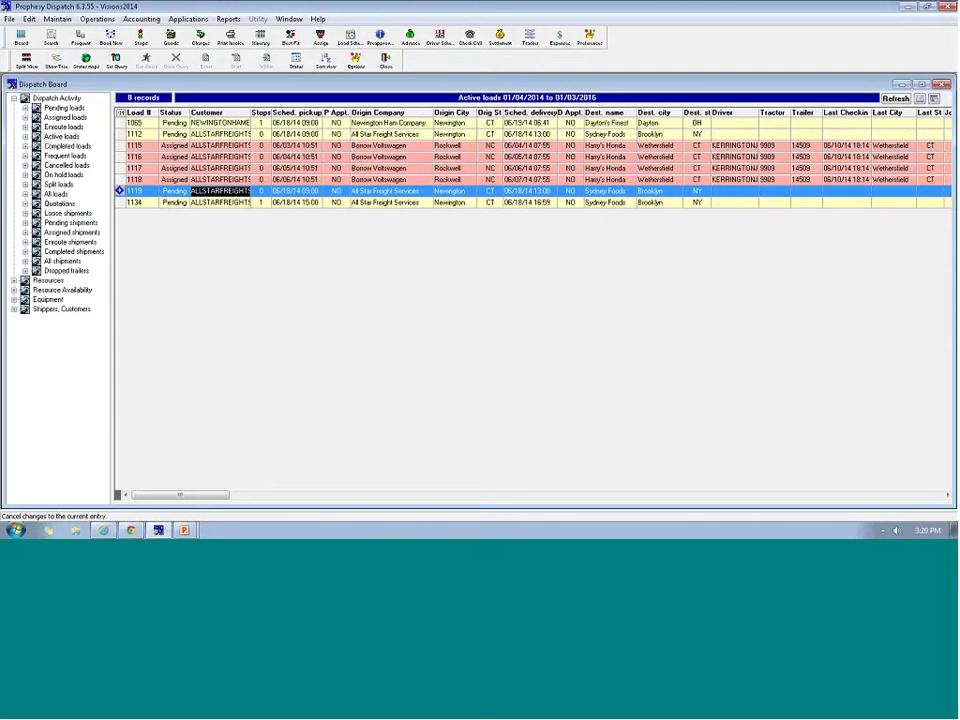
click(895, 99)
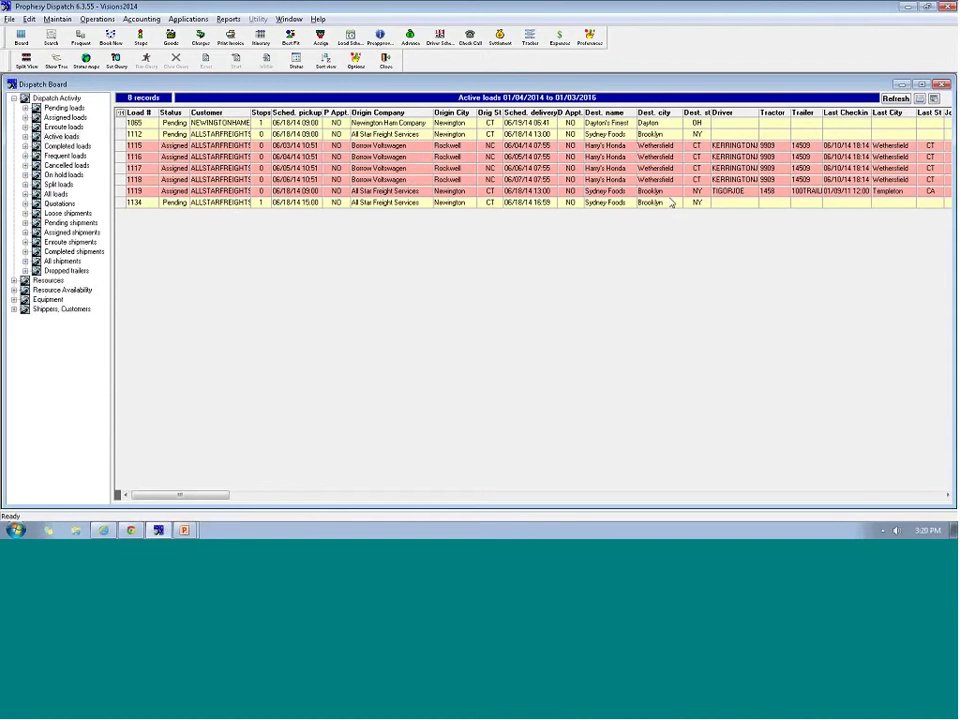
Step: Change the status of load 1119 to Enroute with an actual enroute date of 06/18/14 09:00
click(724, 191)
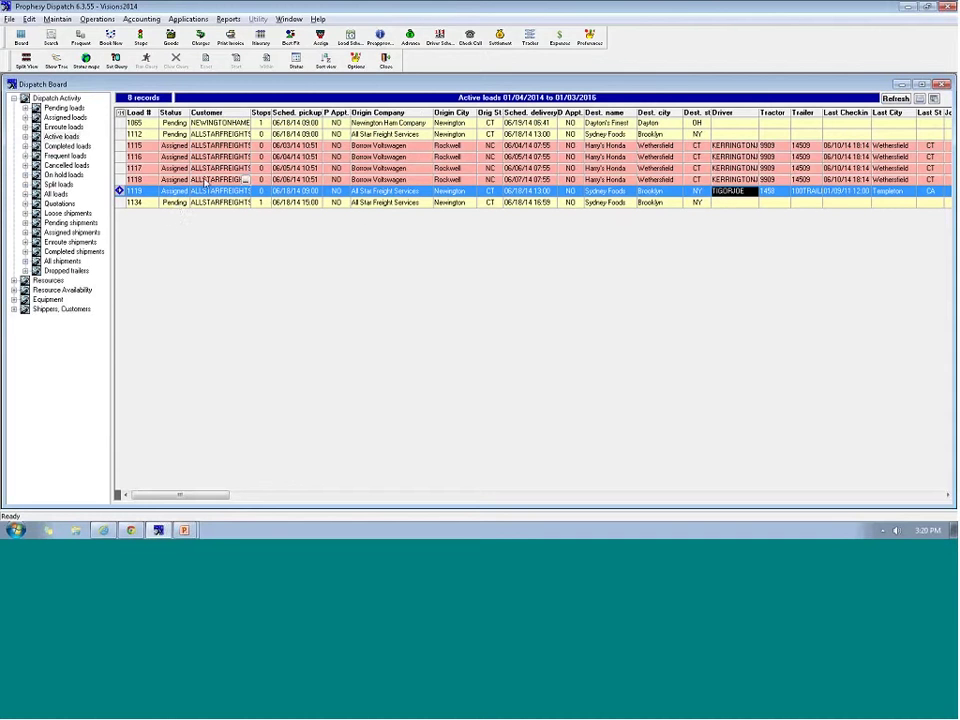
click(296, 62)
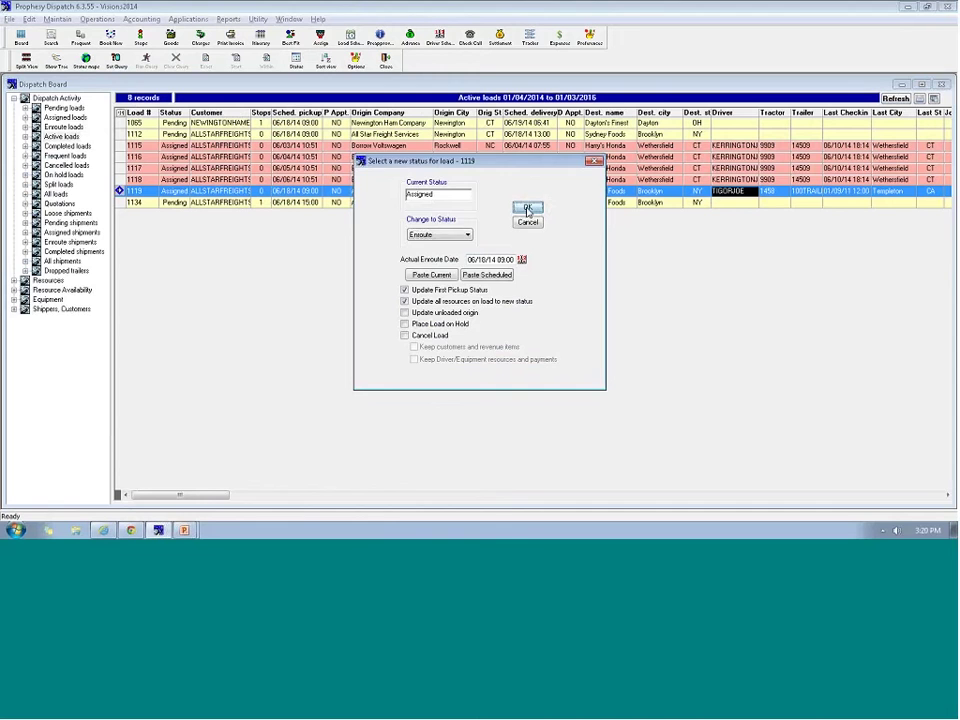
click(527, 207)
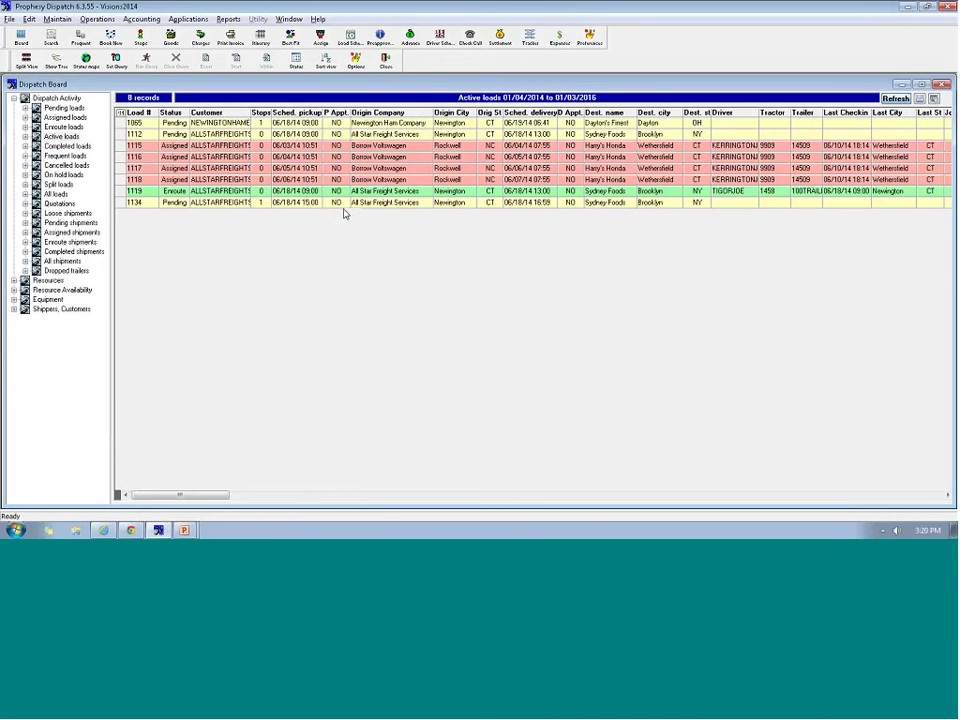
Step: Open the assignments of load 1119, set the driver's loaded rate to 22PCT and calculate the driver's pay
click(385, 191)
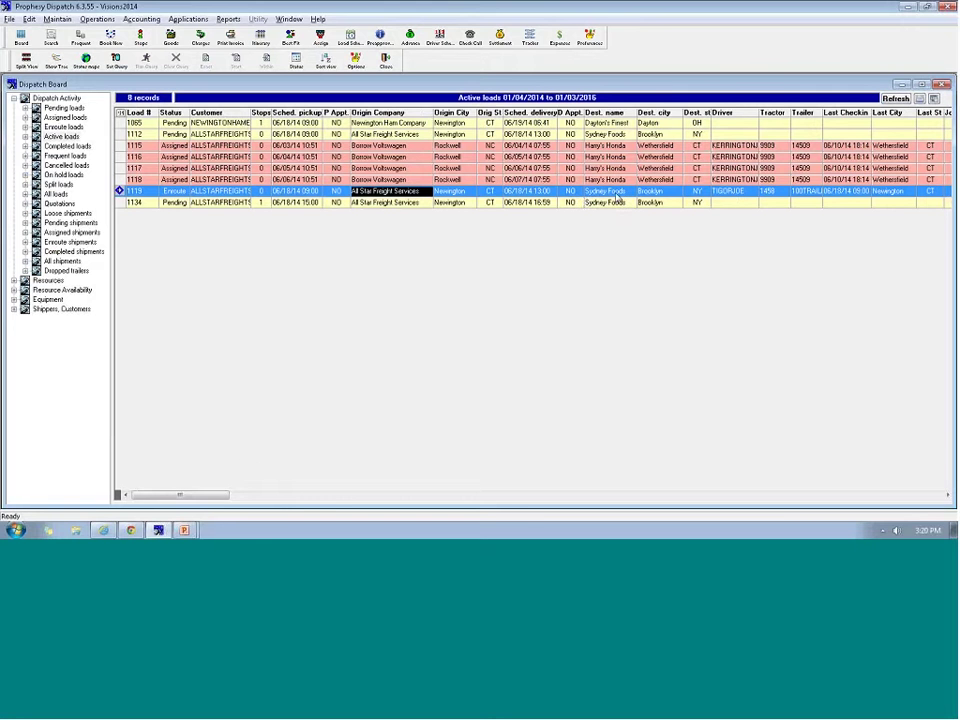
double_click(707, 192)
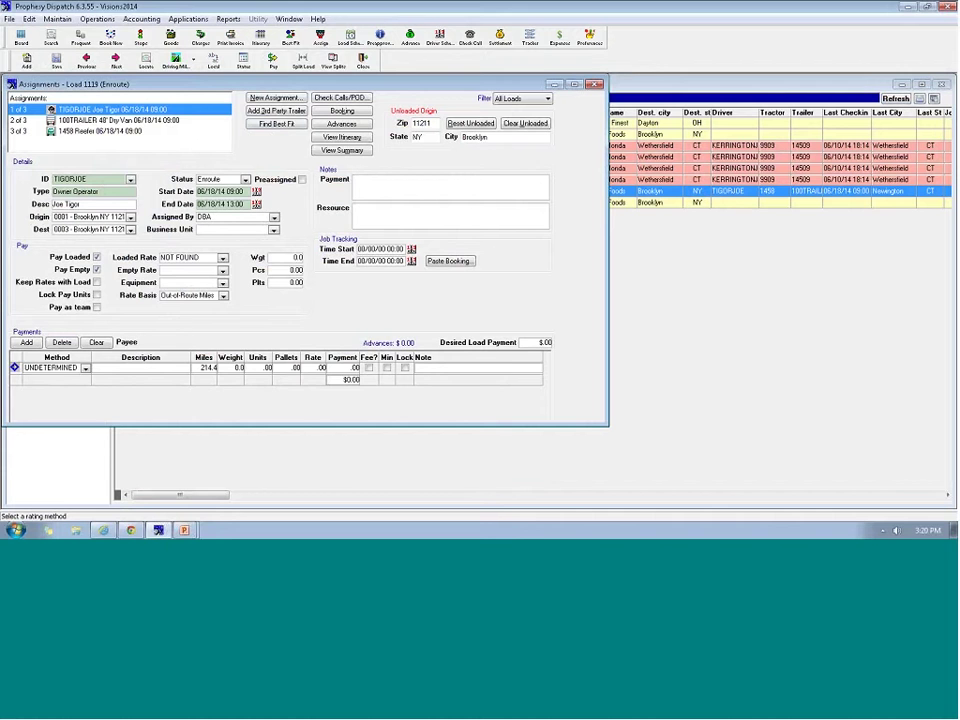
click(222, 257)
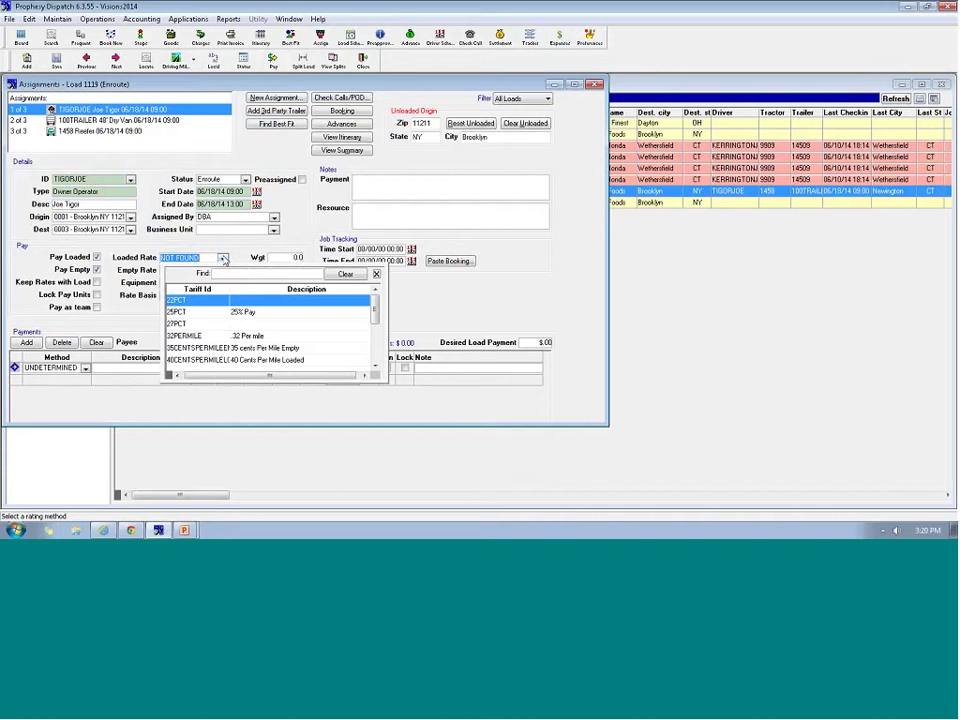
click(191, 321)
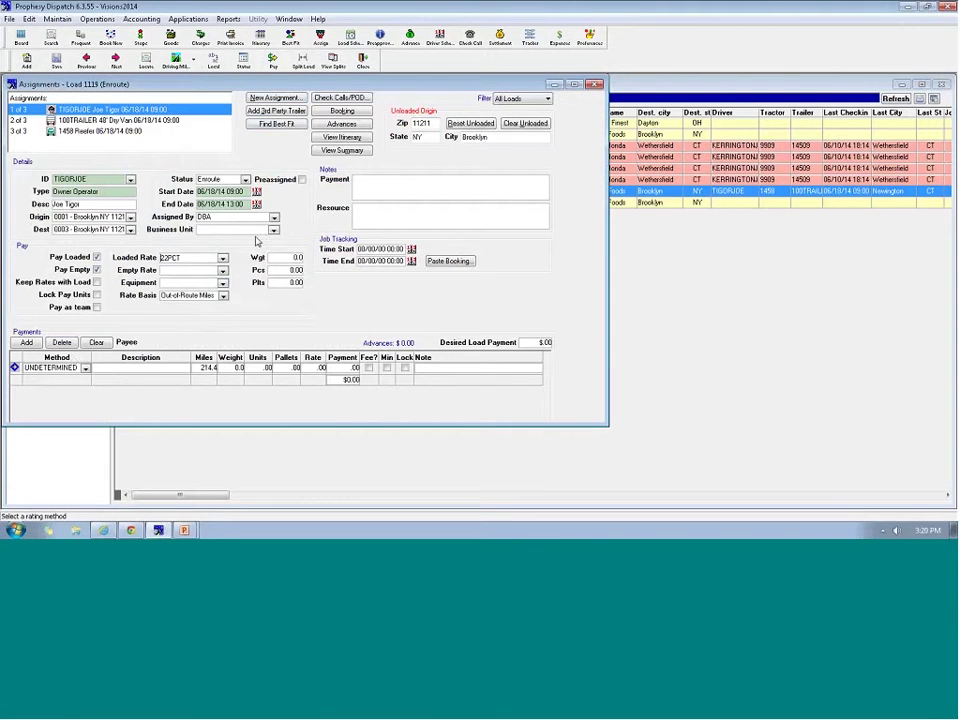
click(273, 60)
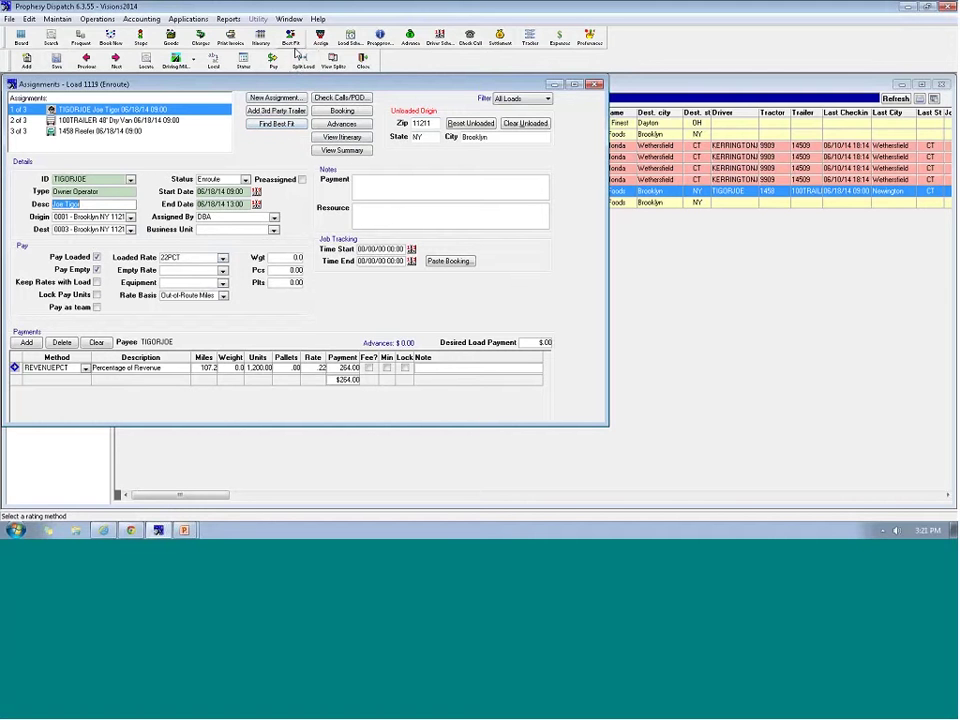
Step: Start splitting load 1119 and add Kim's Back Yard (KBY) as stop 3 of its itinerary, arriving 06/18/14 10:00
click(303, 60)
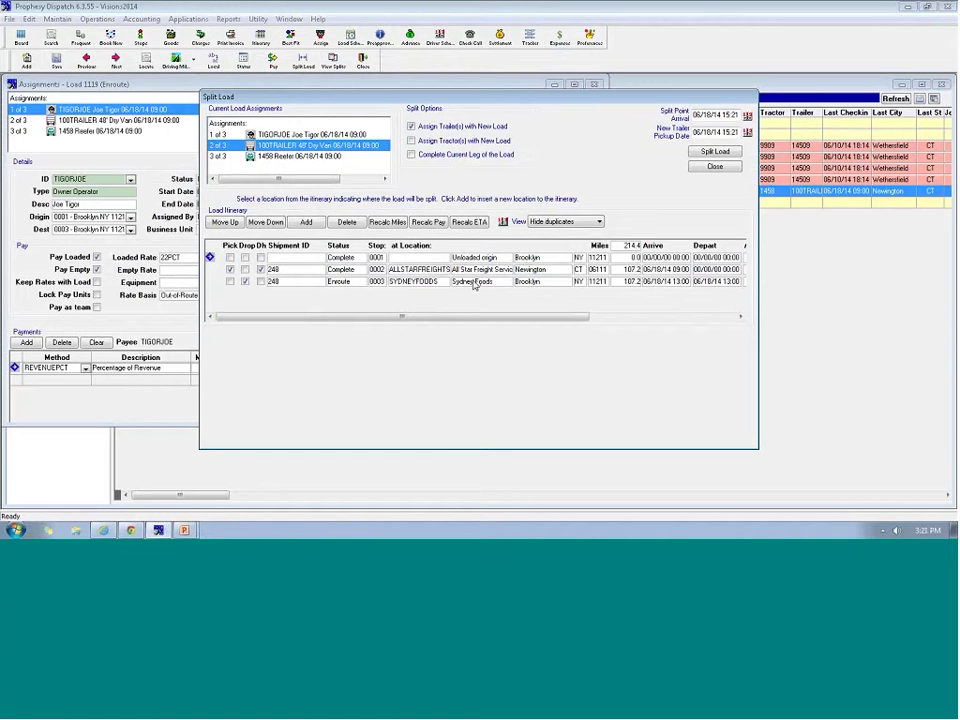
click(466, 282)
click(214, 281)
click(306, 221)
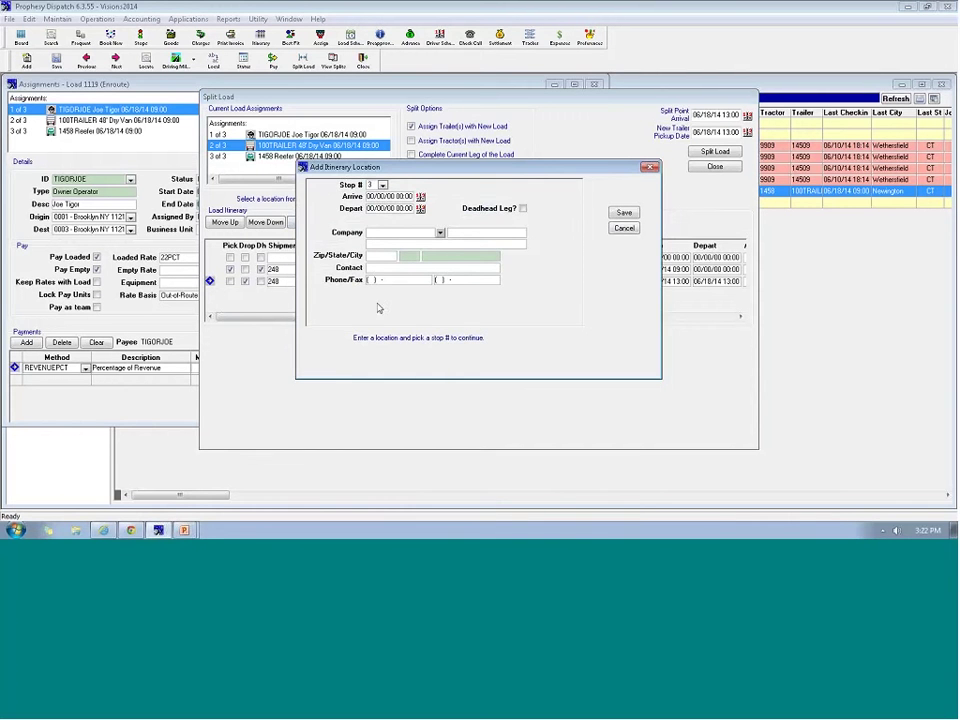
drag(345, 172, 322, 308)
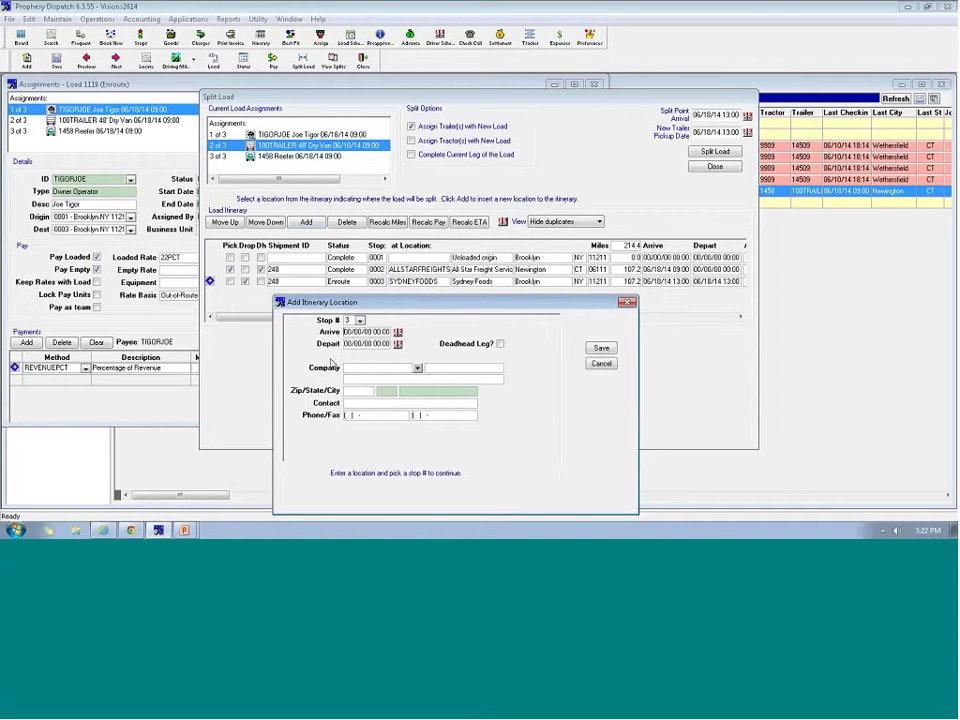
text(06/18/14 1)
click(417, 368)
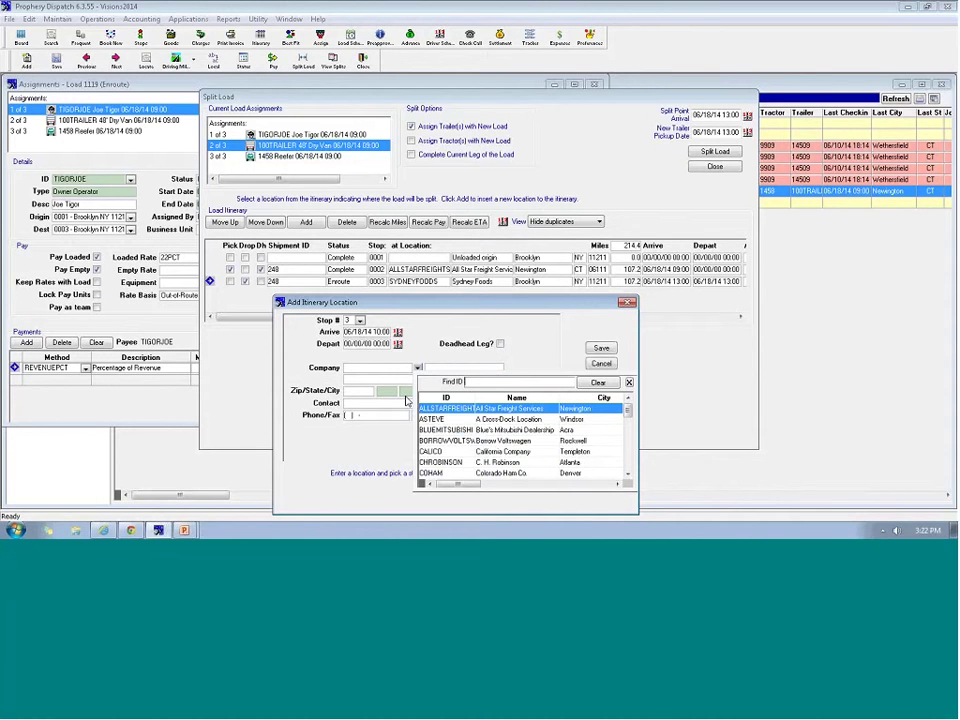
text(kb)
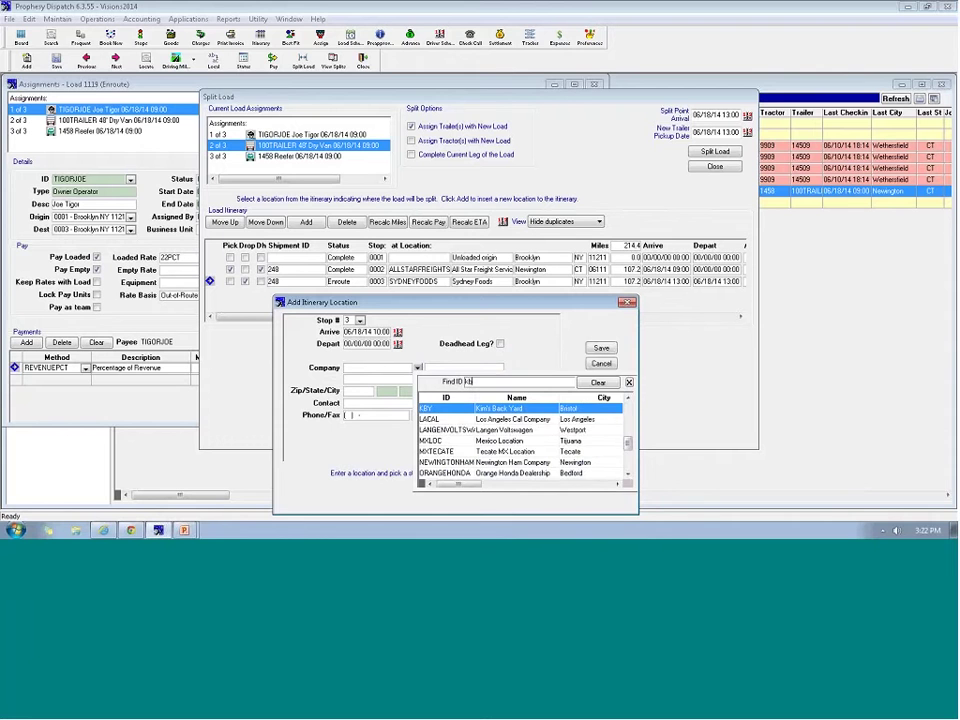
key(Return)
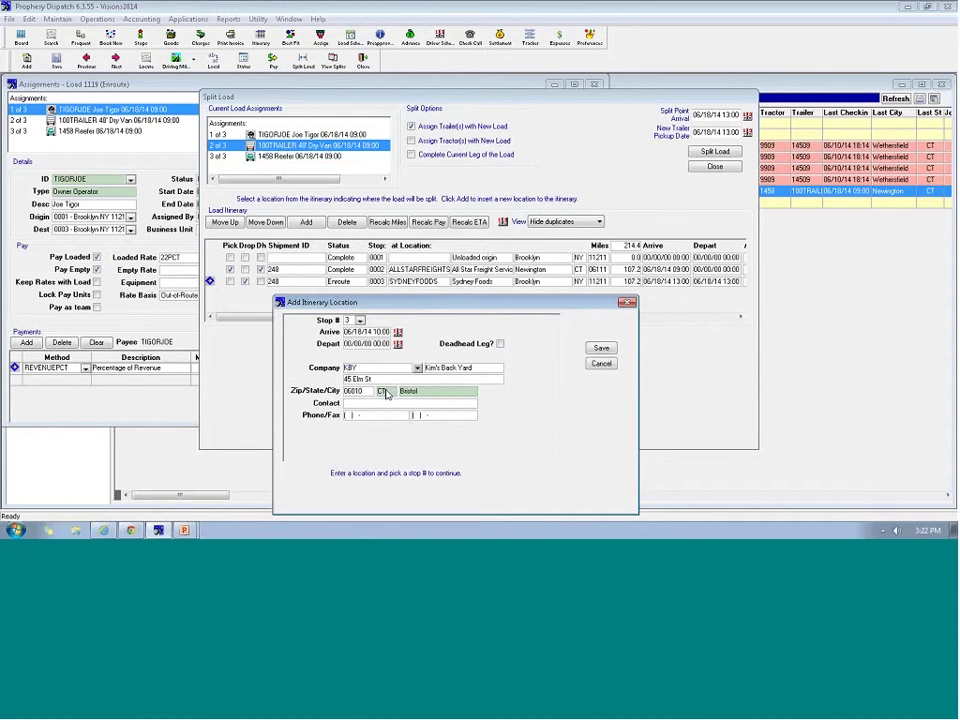
click(601, 347)
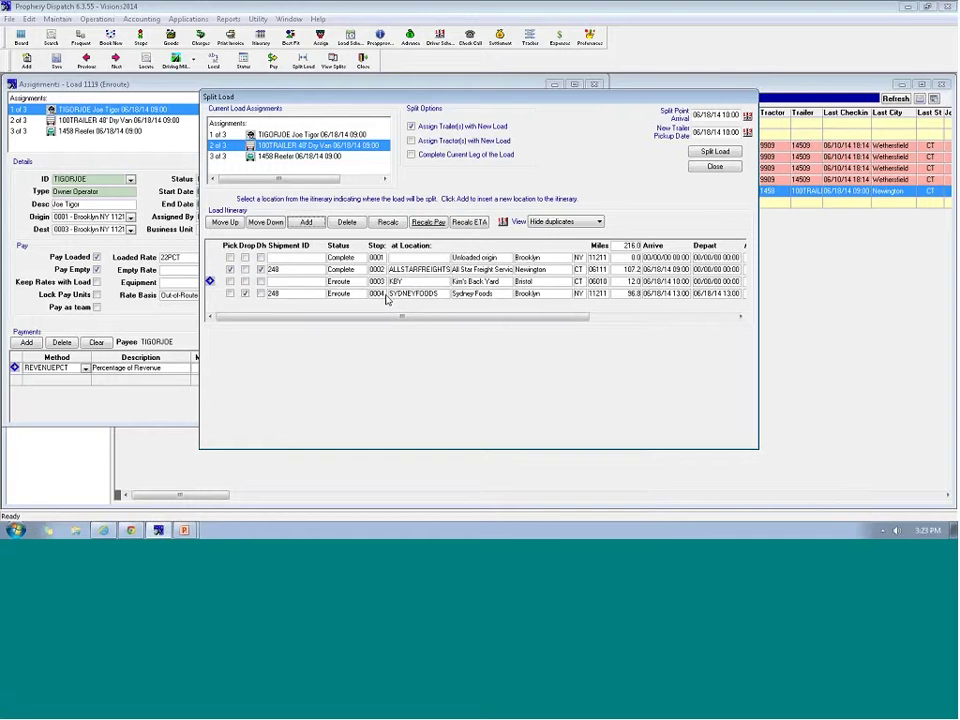
Step: Split load 1119 at Kim's Back Yard in Bristol, completing the current leg at 06/18/14 10:00 and assigning the new load ID 1119S
click(262, 222)
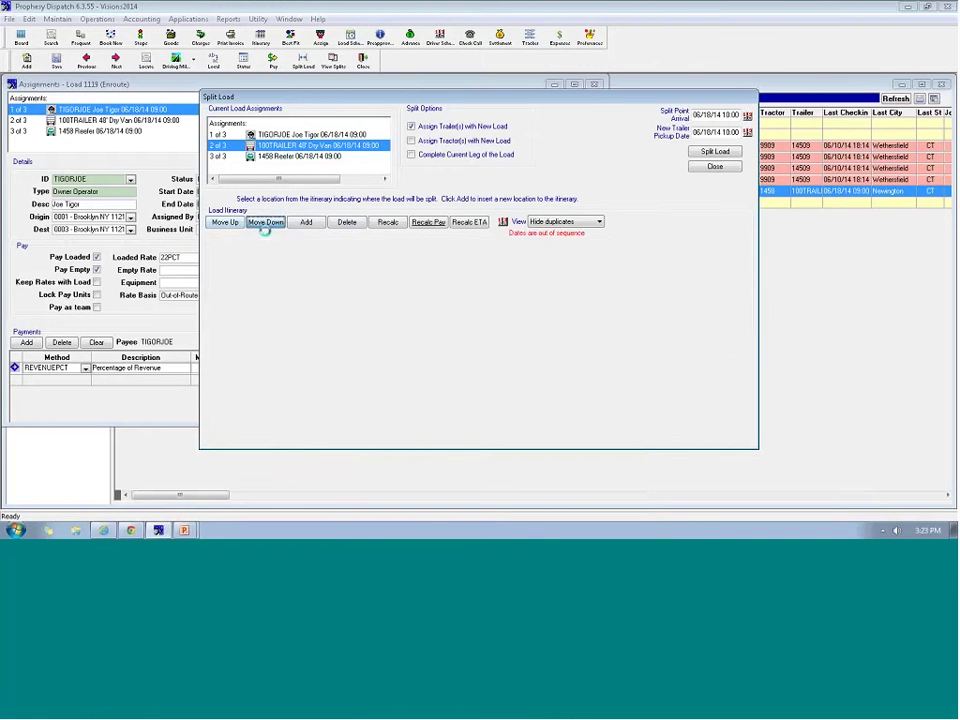
click(229, 224)
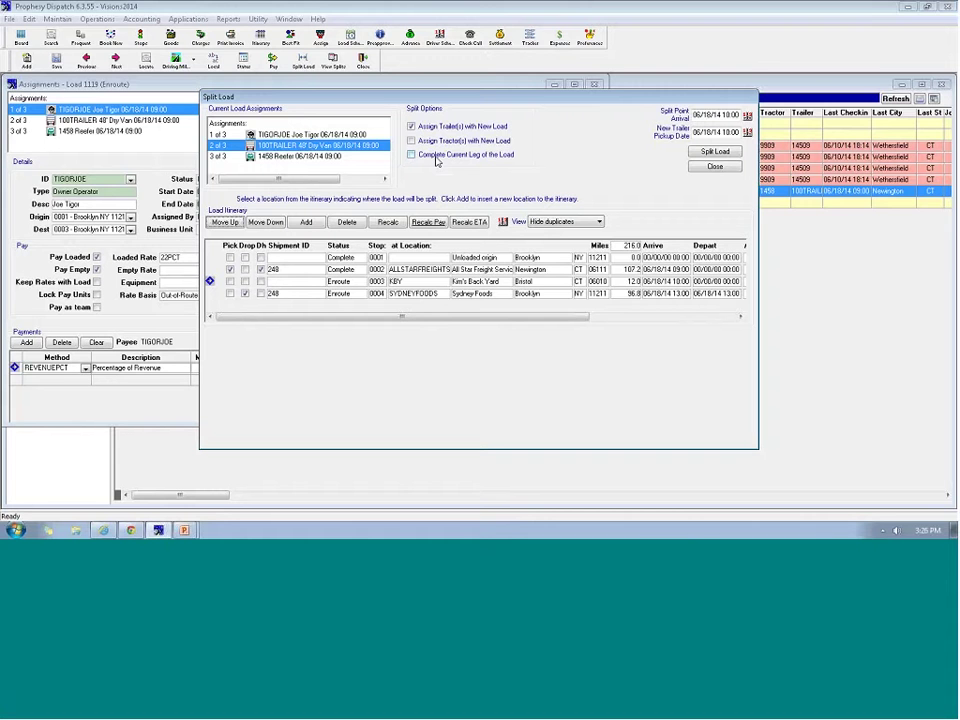
click(436, 158)
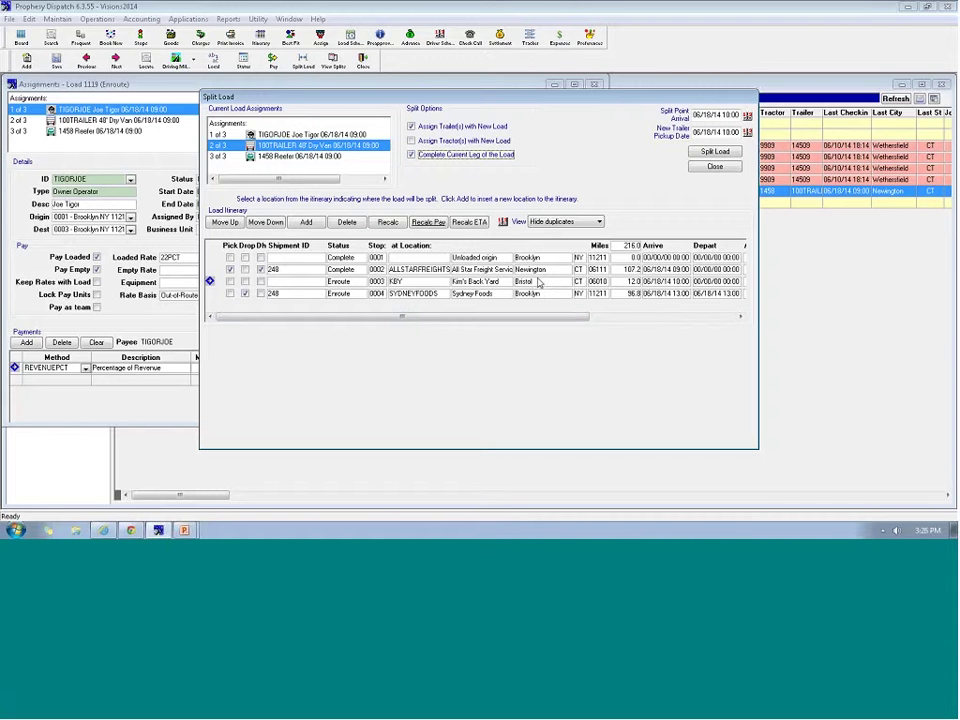
click(716, 153)
click(714, 151)
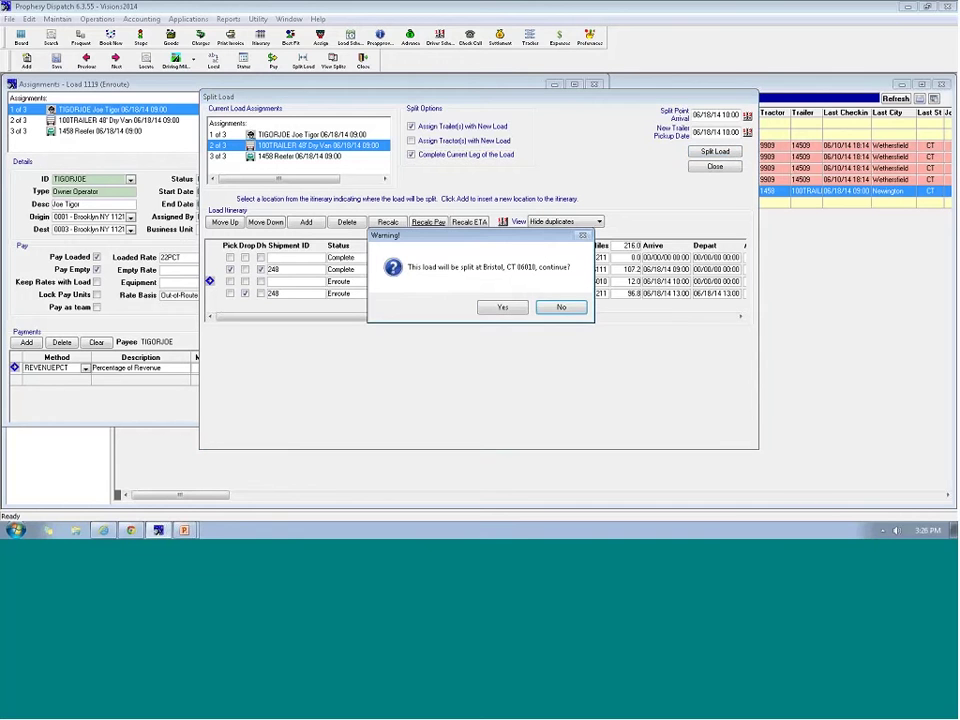
click(500, 308)
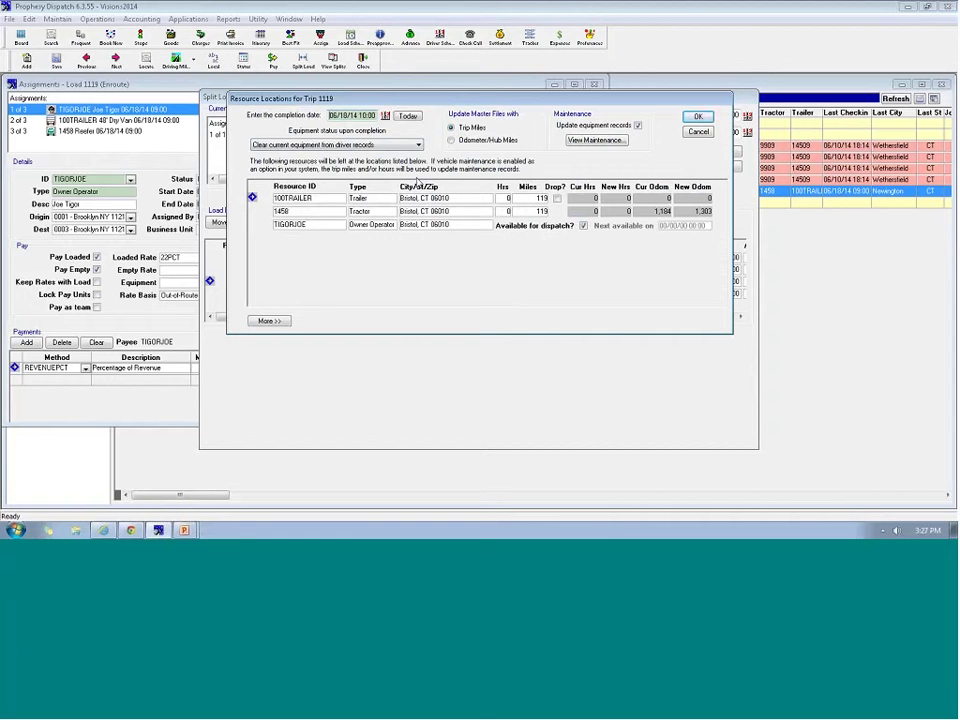
click(696, 118)
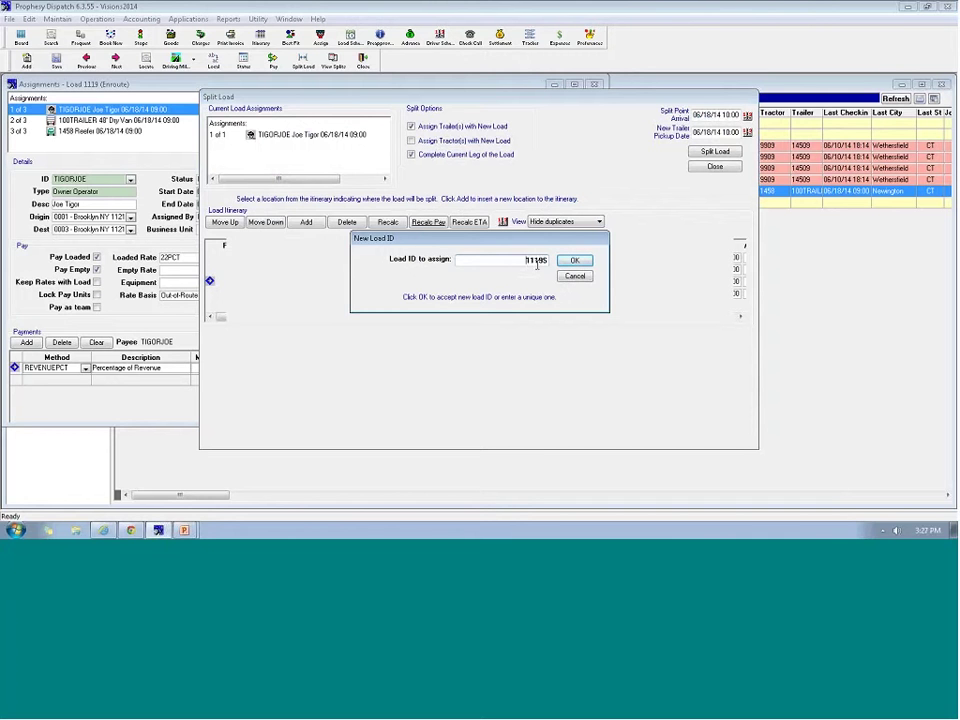
click(576, 262)
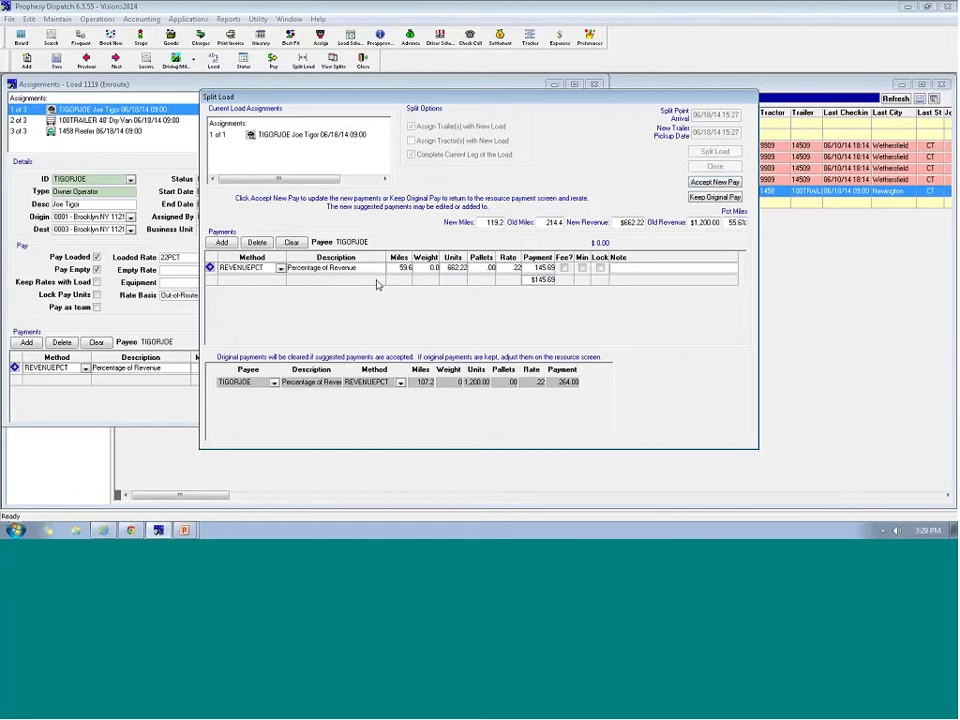
Step: Add a FLAT payment line to the driver's suggested payments and delete that line again
click(222, 244)
click(281, 280)
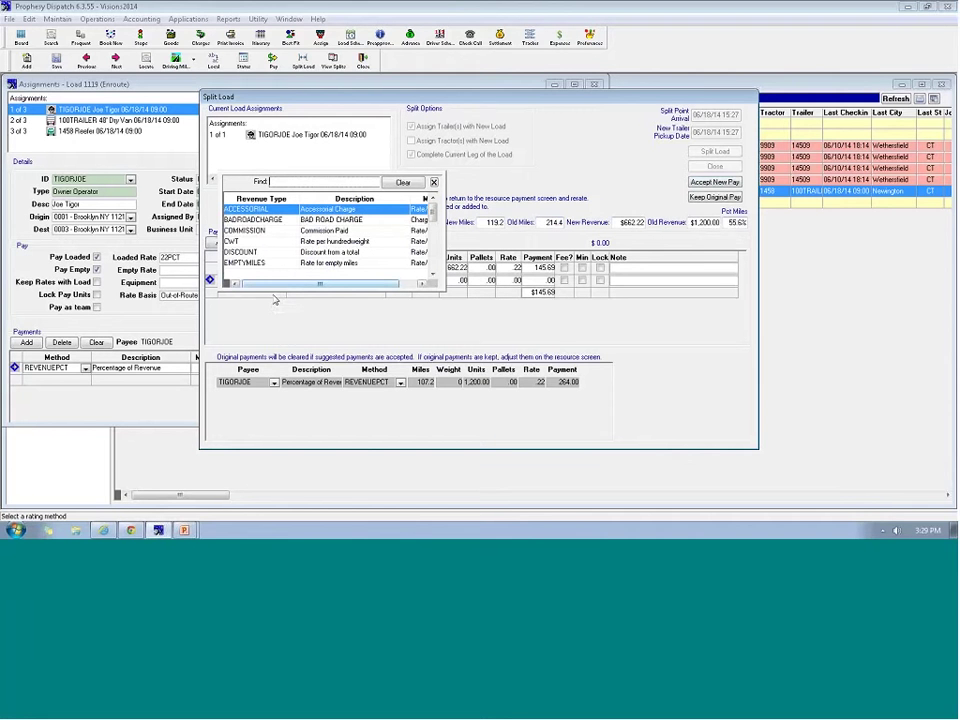
scroll(428, 225, down, 2)
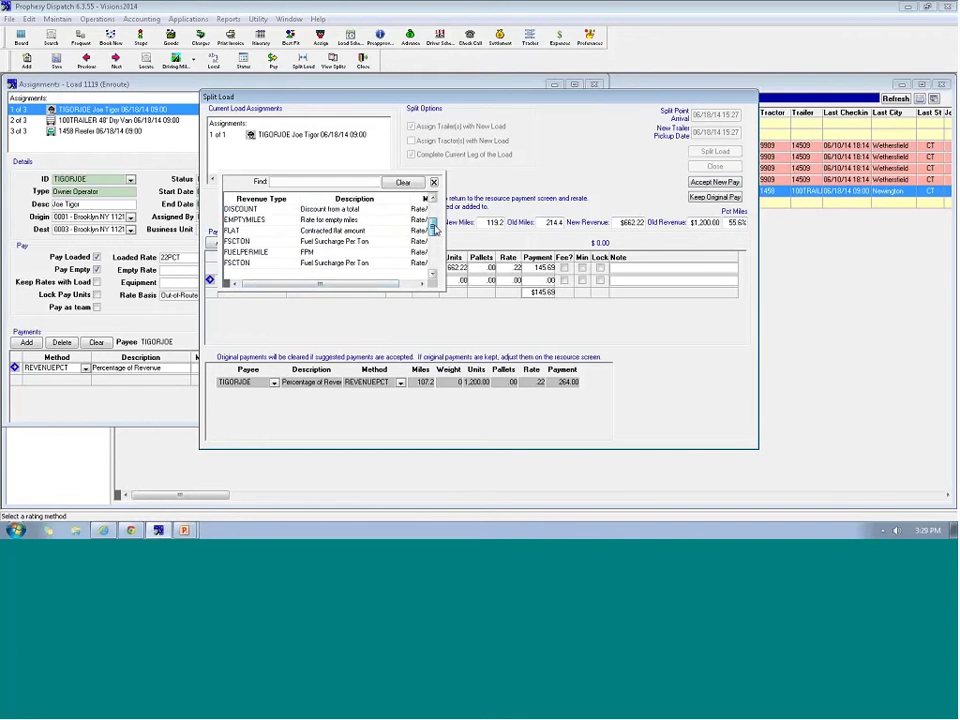
click(335, 219)
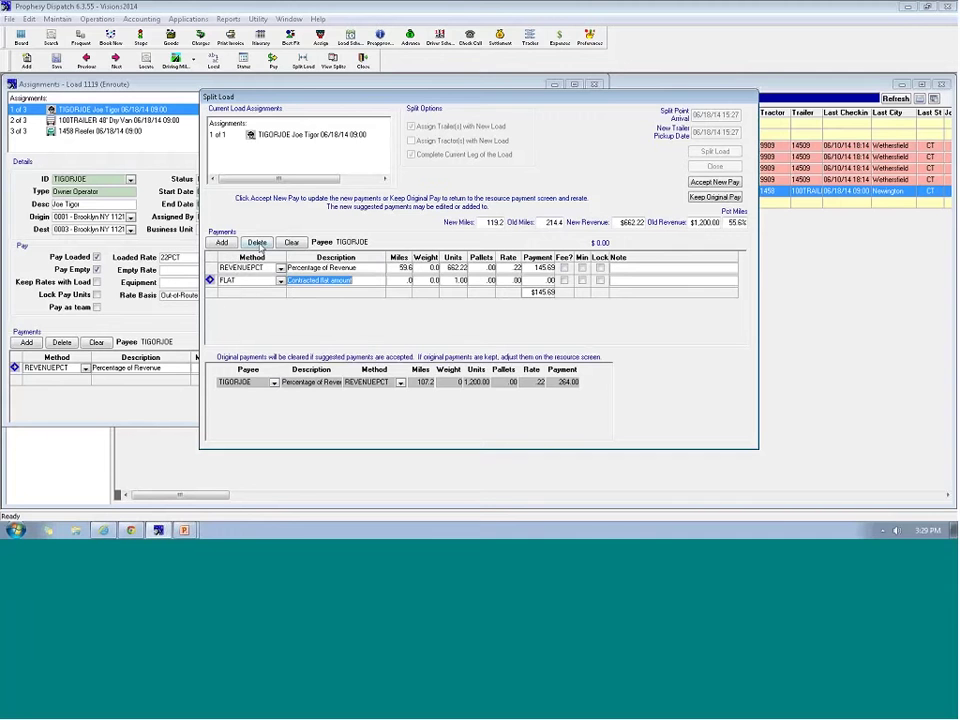
click(257, 243)
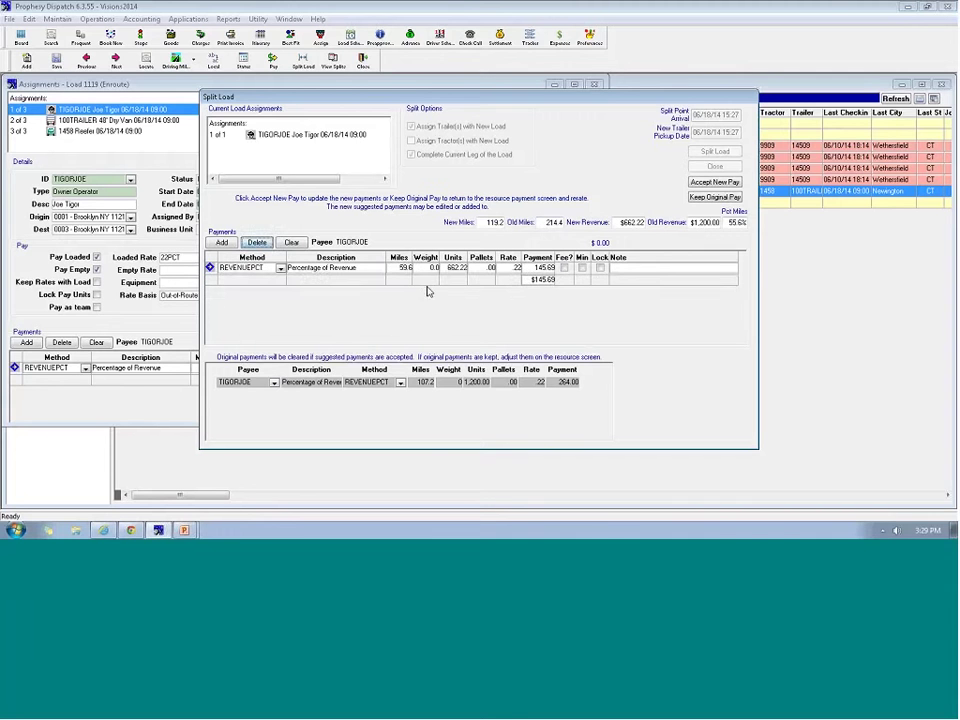
Step: Accept the new suggested driver pay for load 1119 and check the assignments of split load 1119S
click(714, 183)
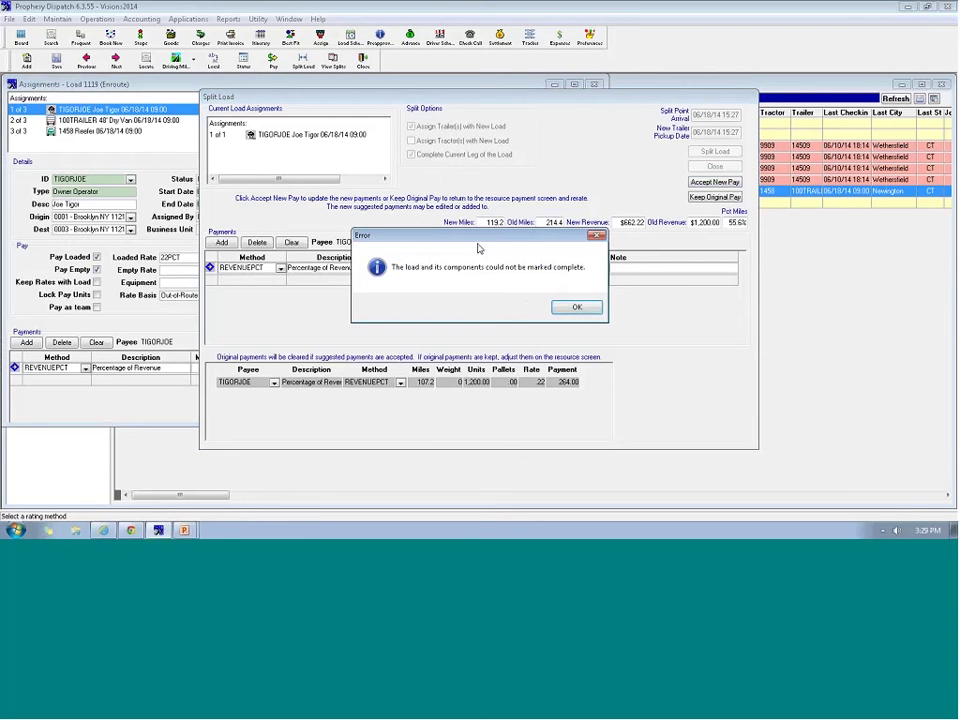
click(576, 307)
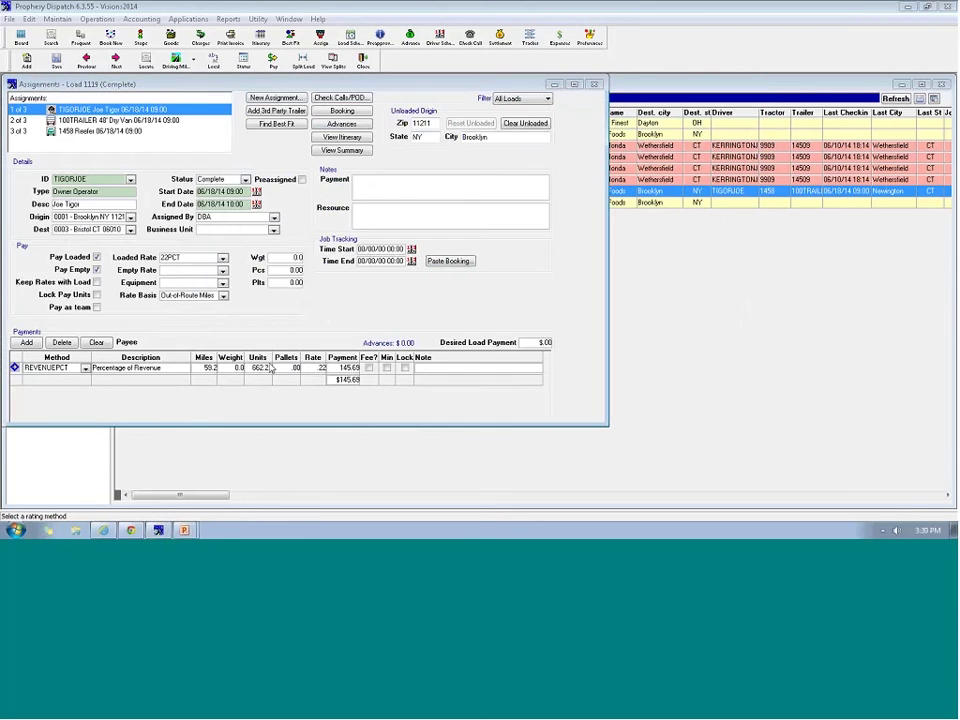
click(86, 60)
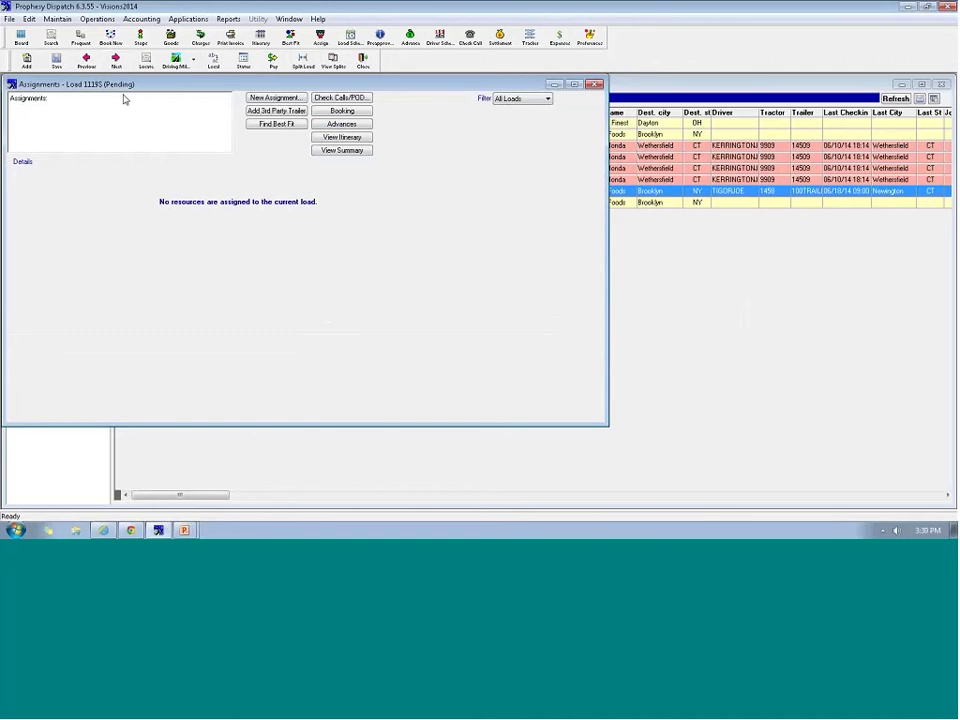
click(363, 60)
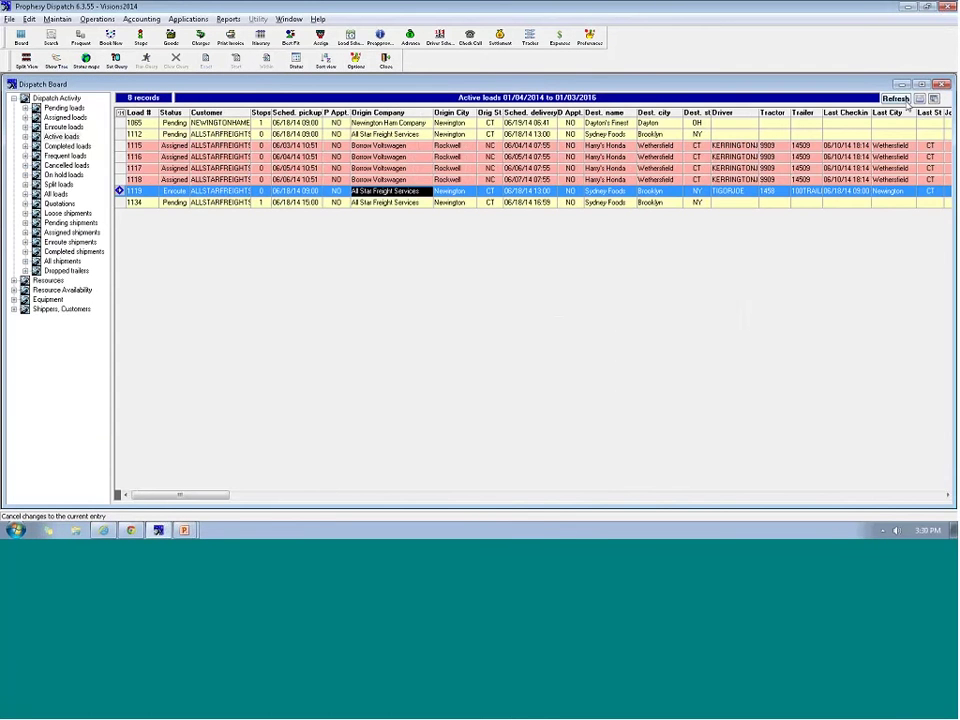
Step: Refresh the dispatch board and compare loads 1119 and 1119S in the completed and active load lists
click(906, 100)
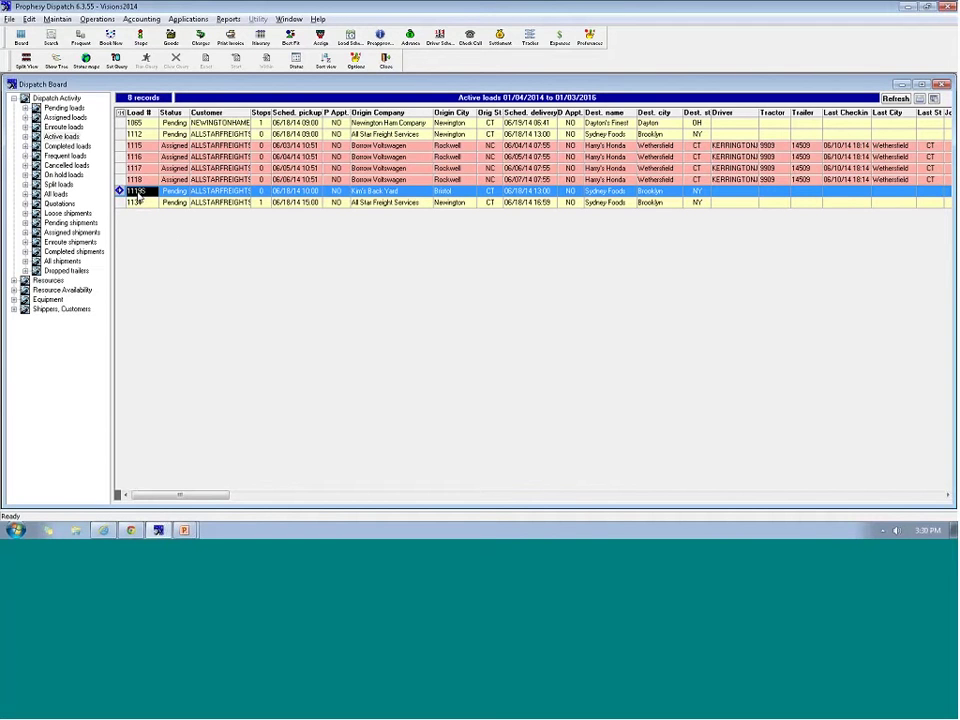
click(84, 148)
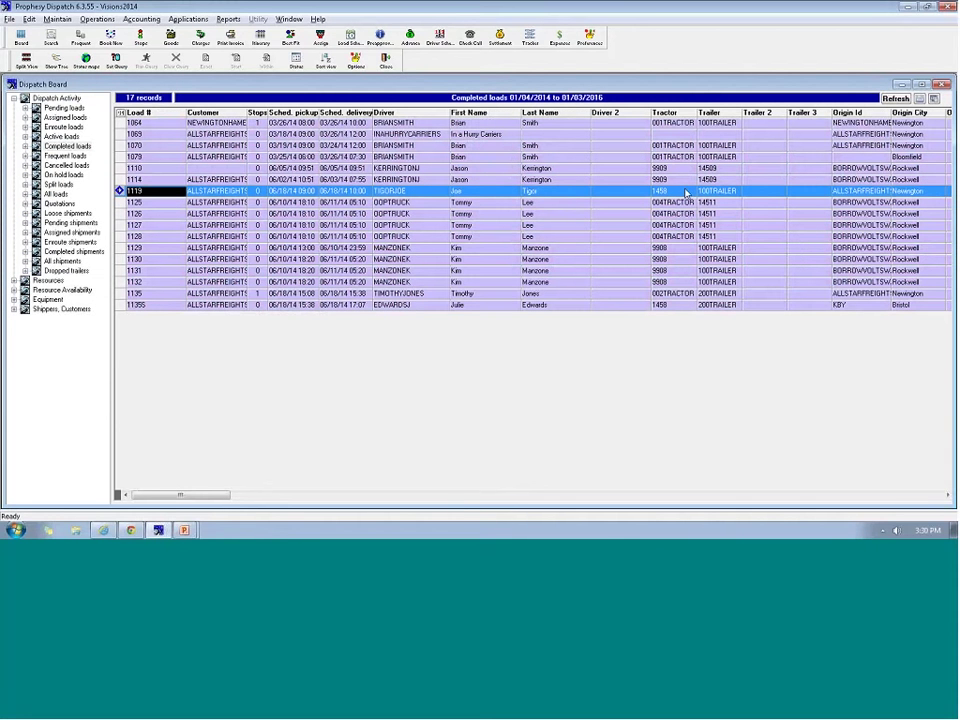
click(60, 137)
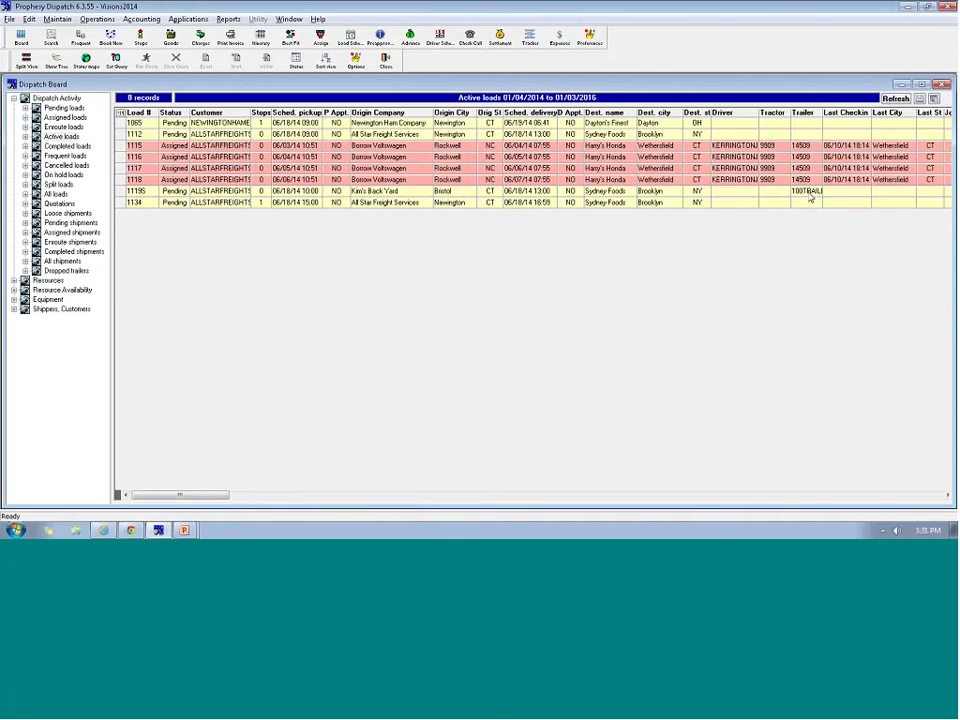
Step: Assign the first-listed driver located in Dayton and tractor 002TRACTOR to load 1119S
click(238, 191)
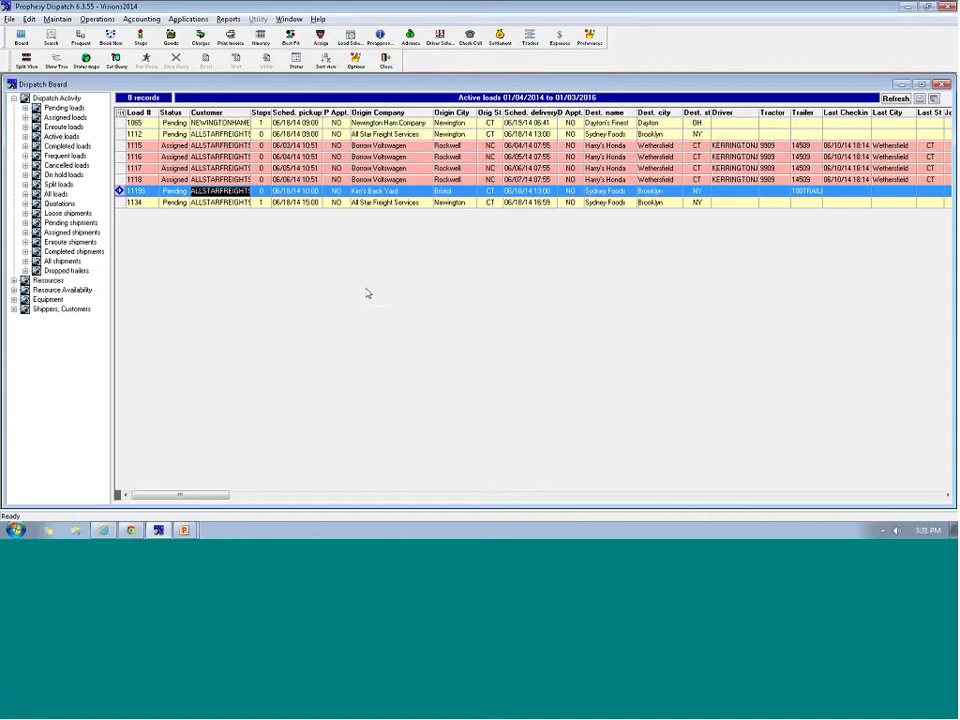
key(Return)
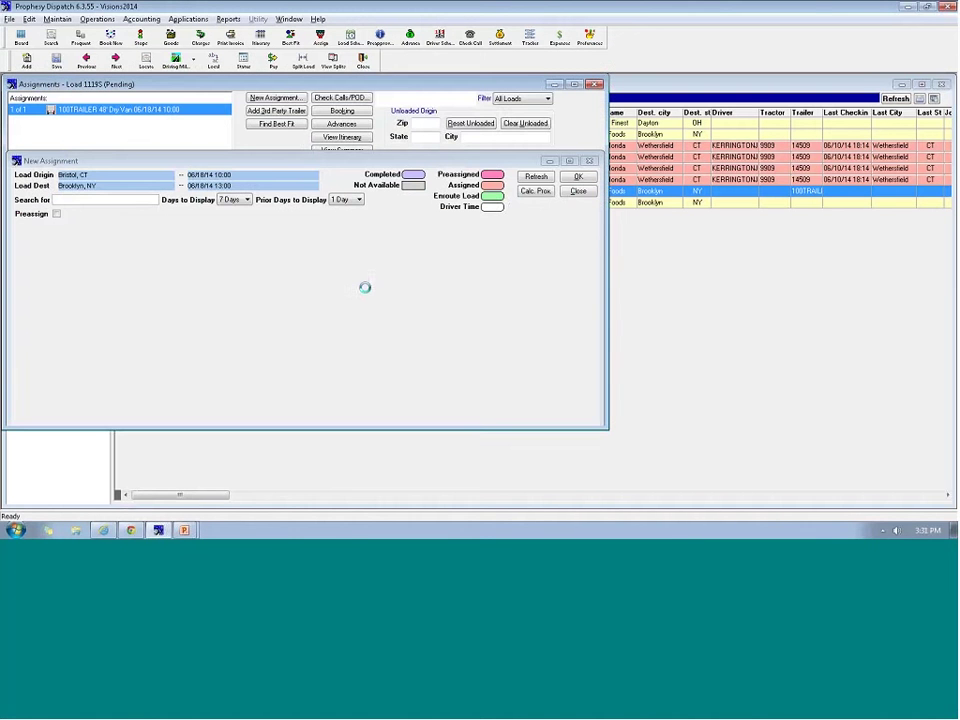
mouse_move(175, 322)
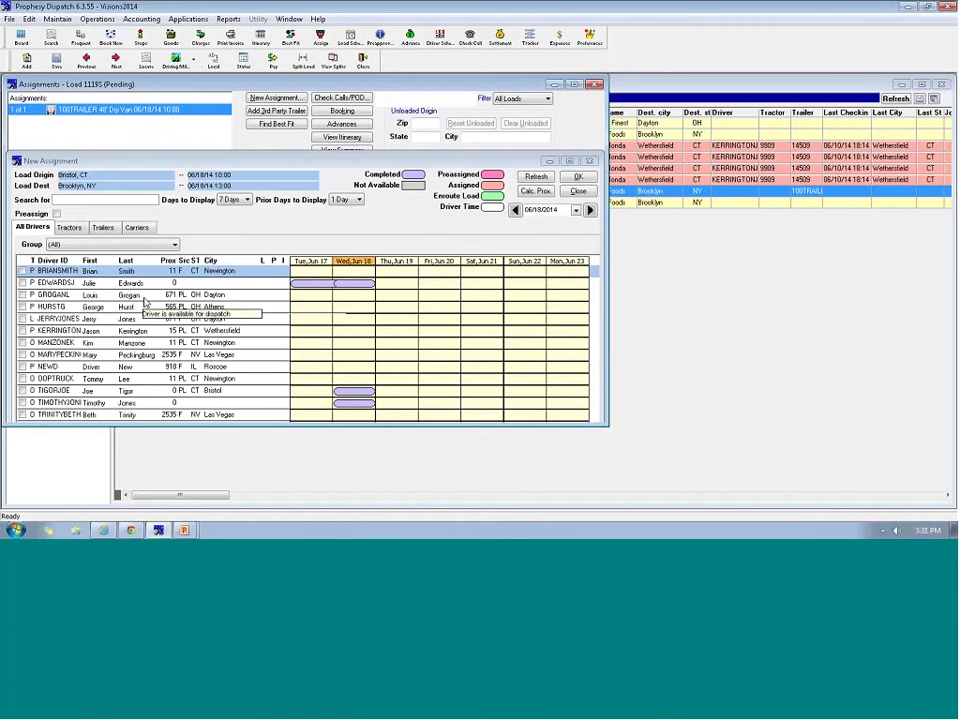
double_click(93, 298)
right_click(292, 296)
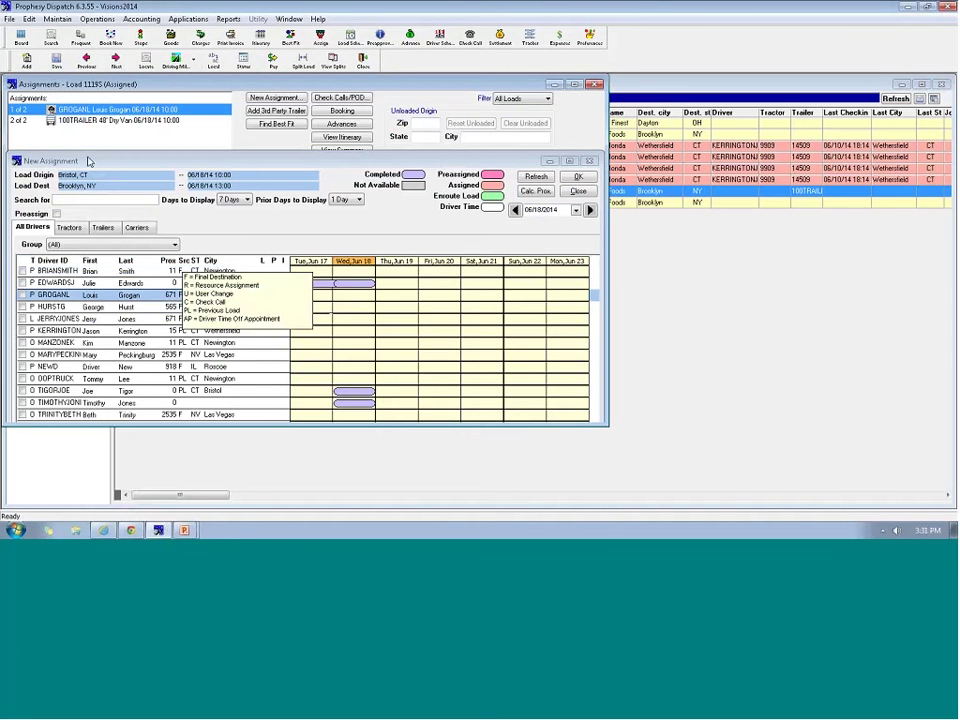
click(72, 228)
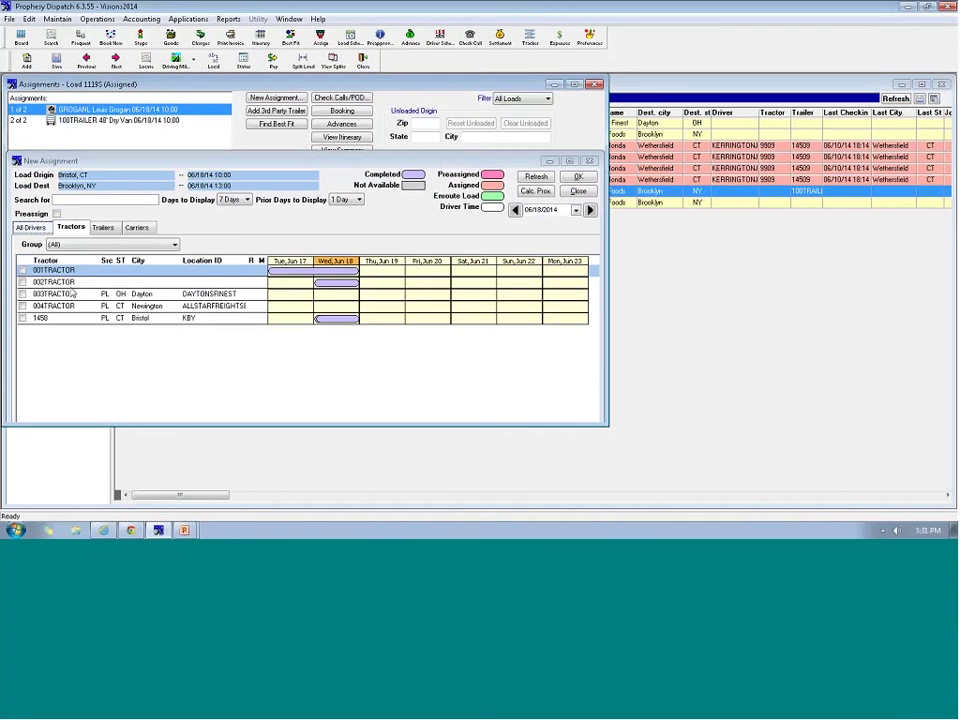
double_click(52, 282)
click(576, 191)
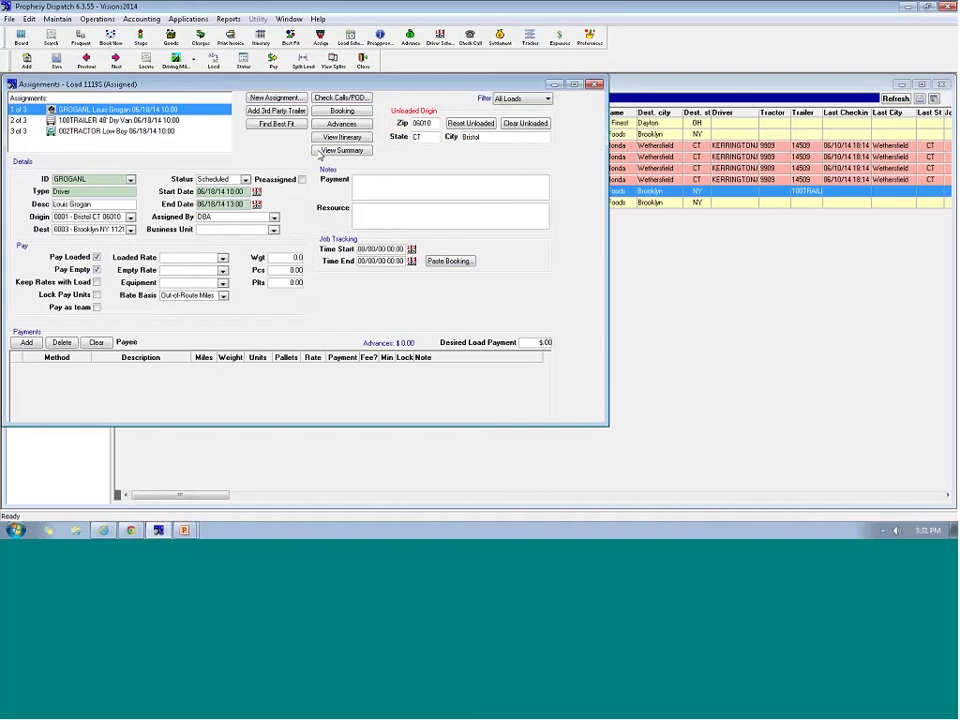
Step: Save load 1119S as Enroute with the driver's loaded rate at 22PCT, and compare the calculated pay with the booking's allocated charges
click(57, 62)
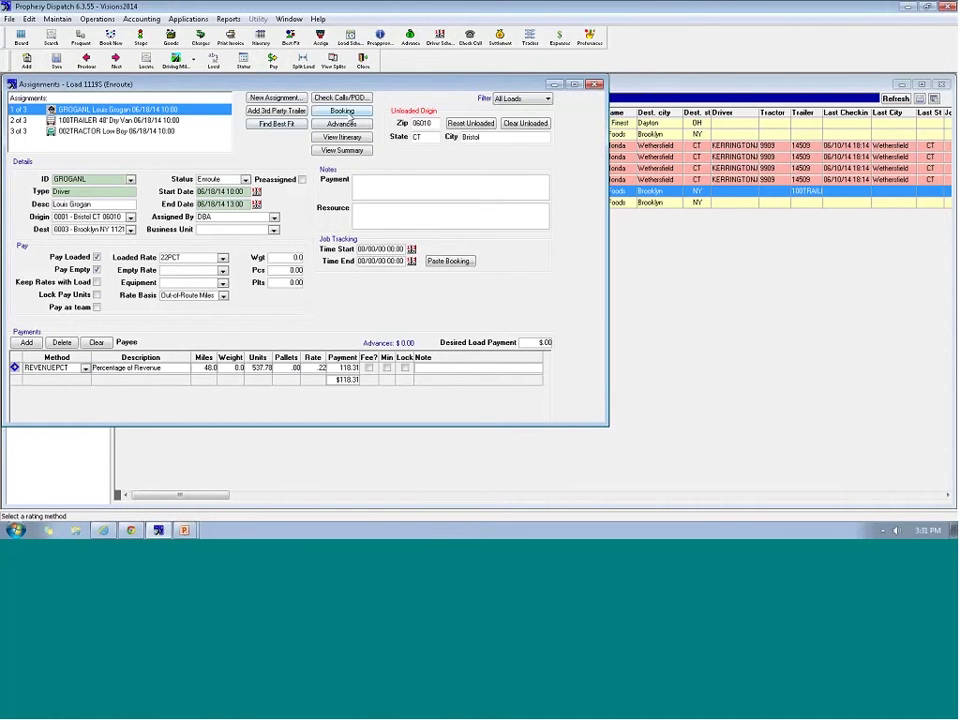
click(342, 110)
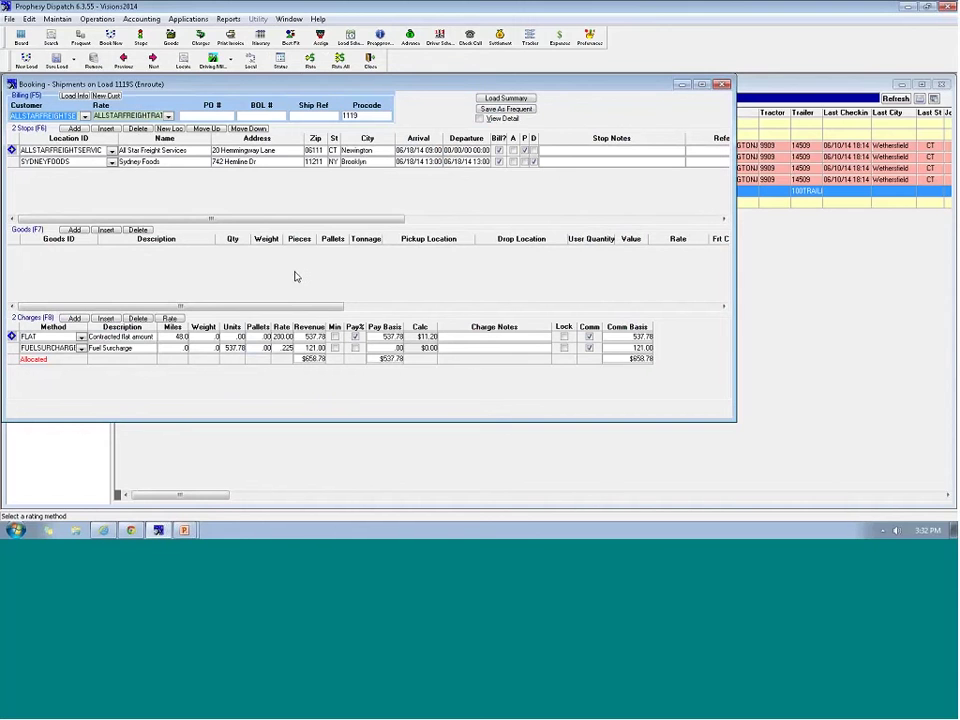
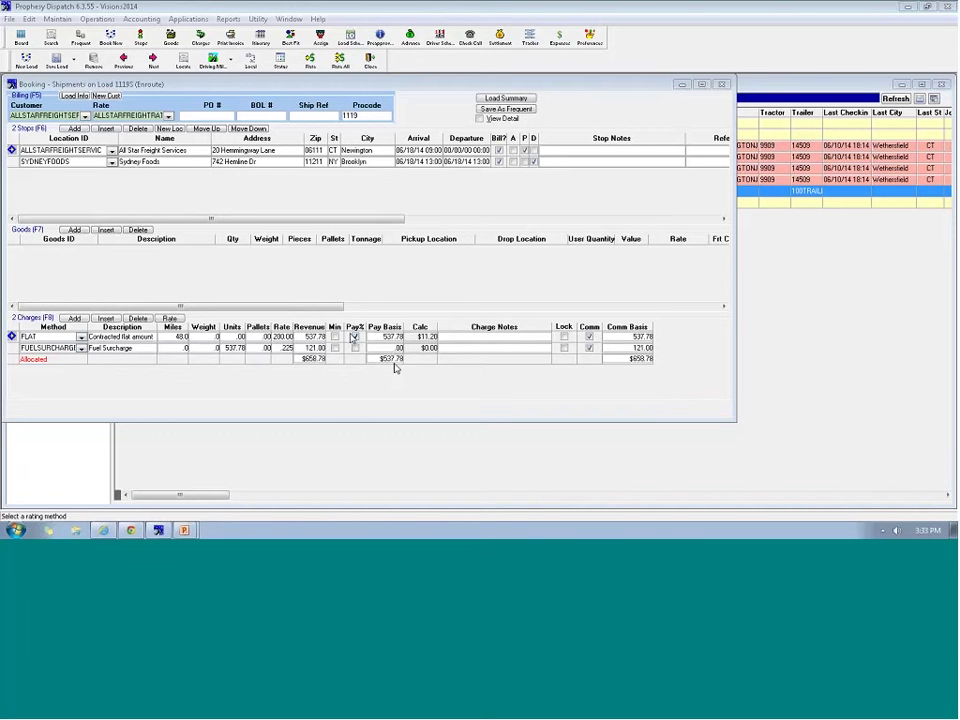
click(320, 38)
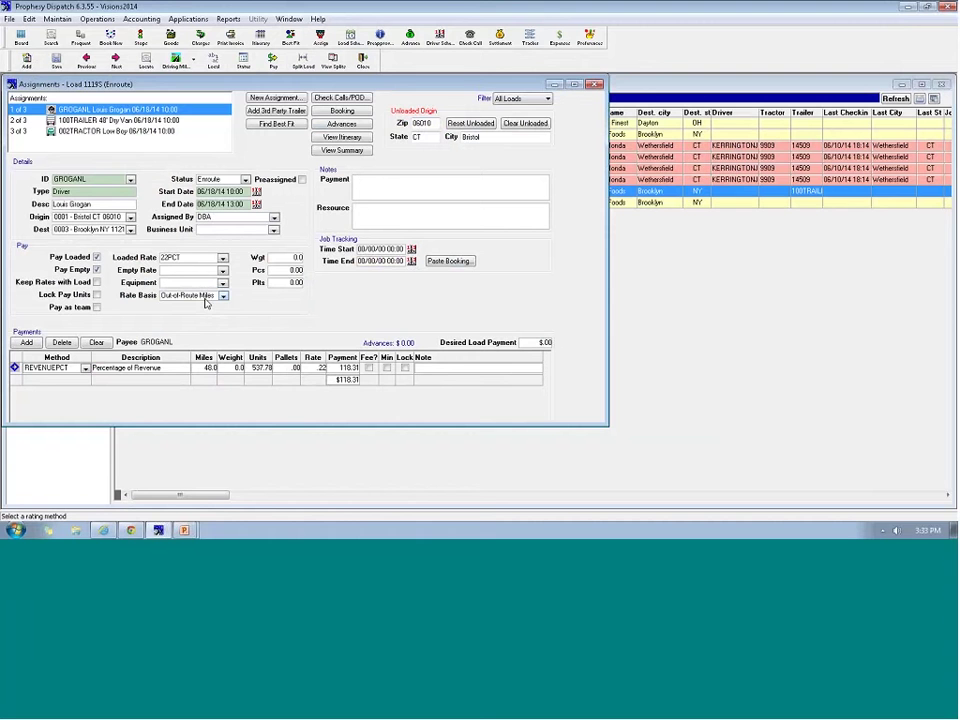
click(57, 62)
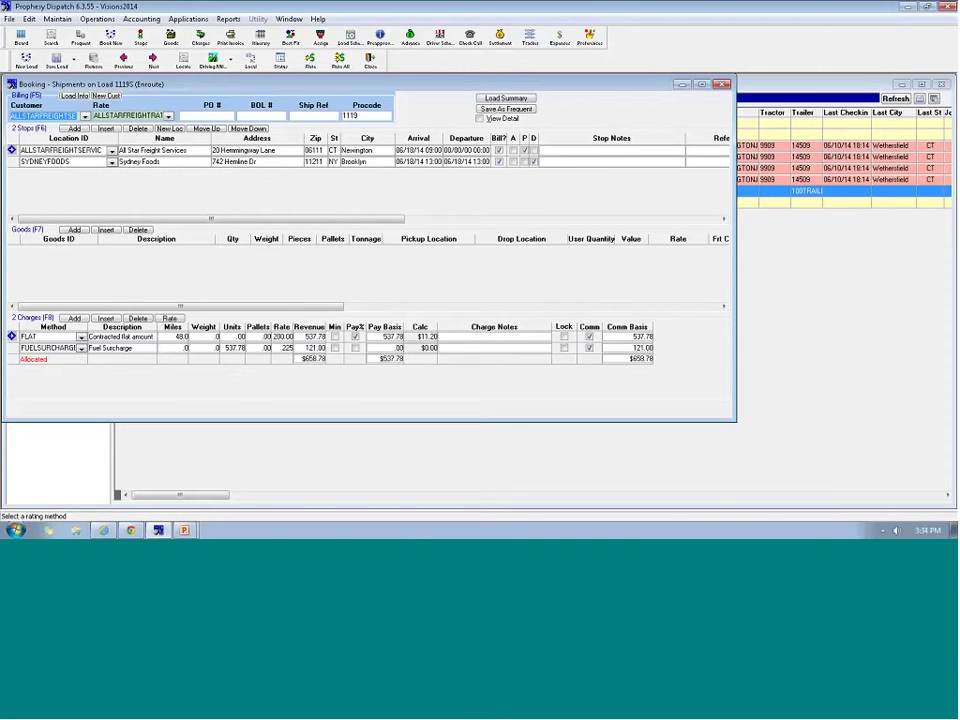
key(Escape)
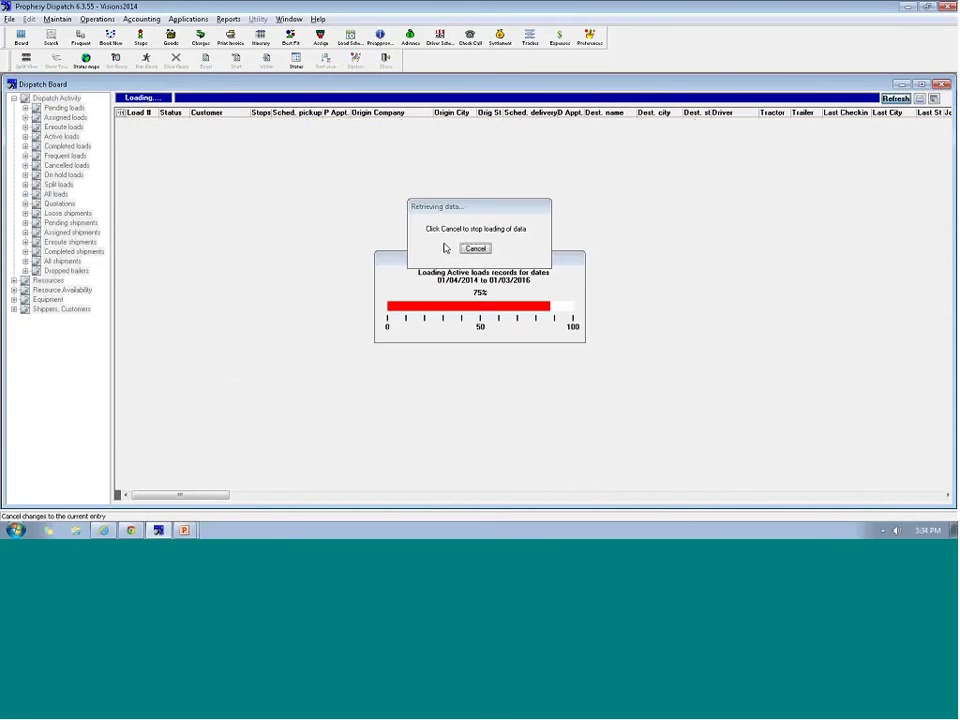
Step: Mark load 1119S complete and refresh the active loads on the dispatch board
click(174, 190)
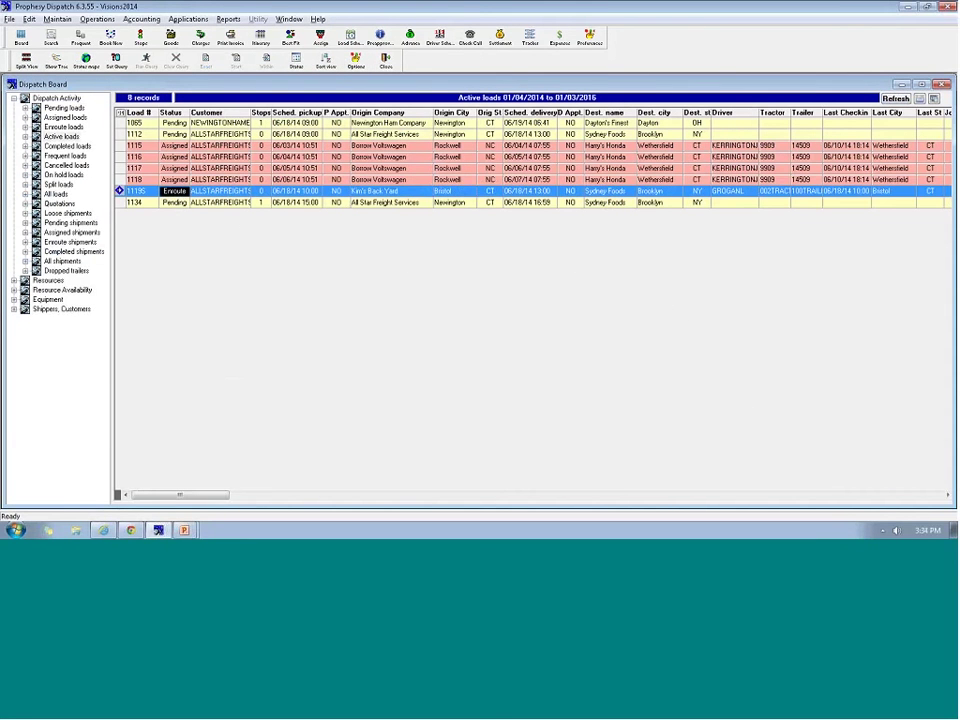
click(527, 206)
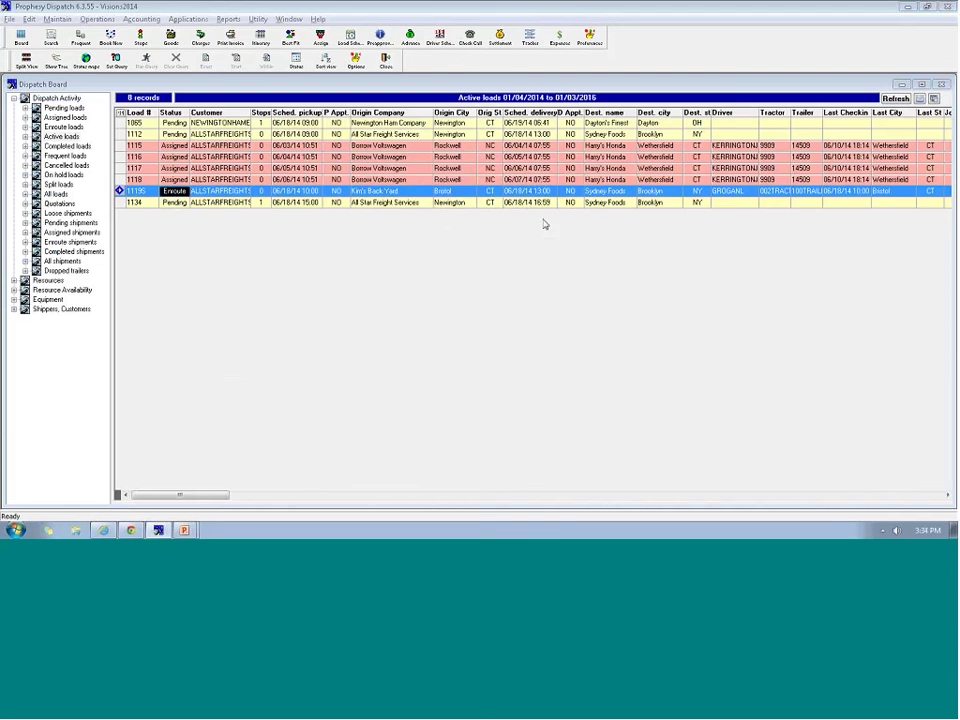
click(698, 116)
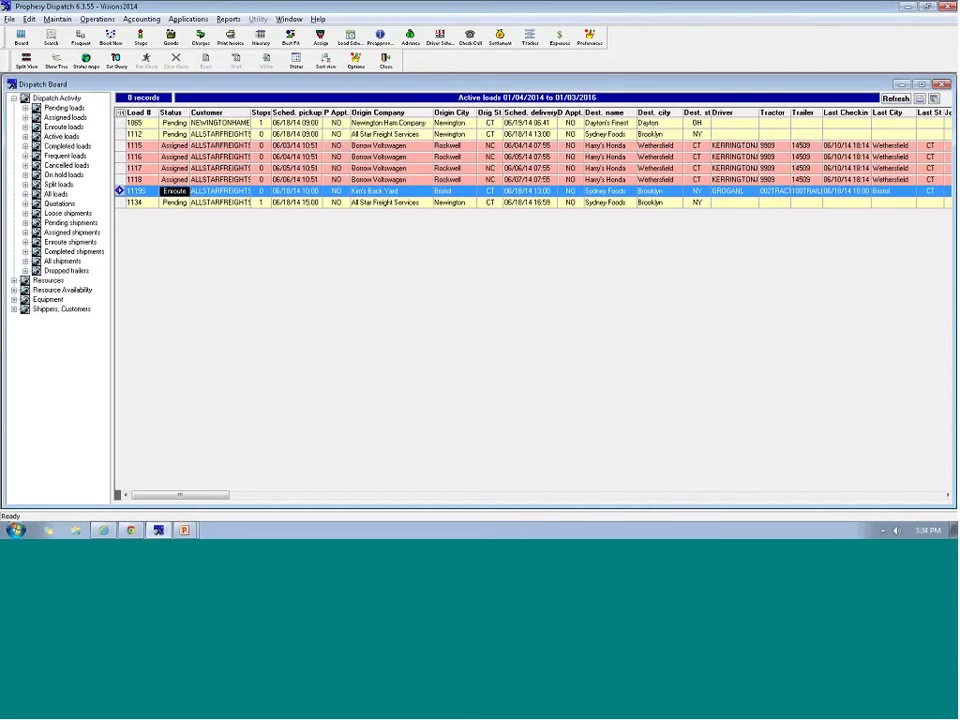
click(893, 98)
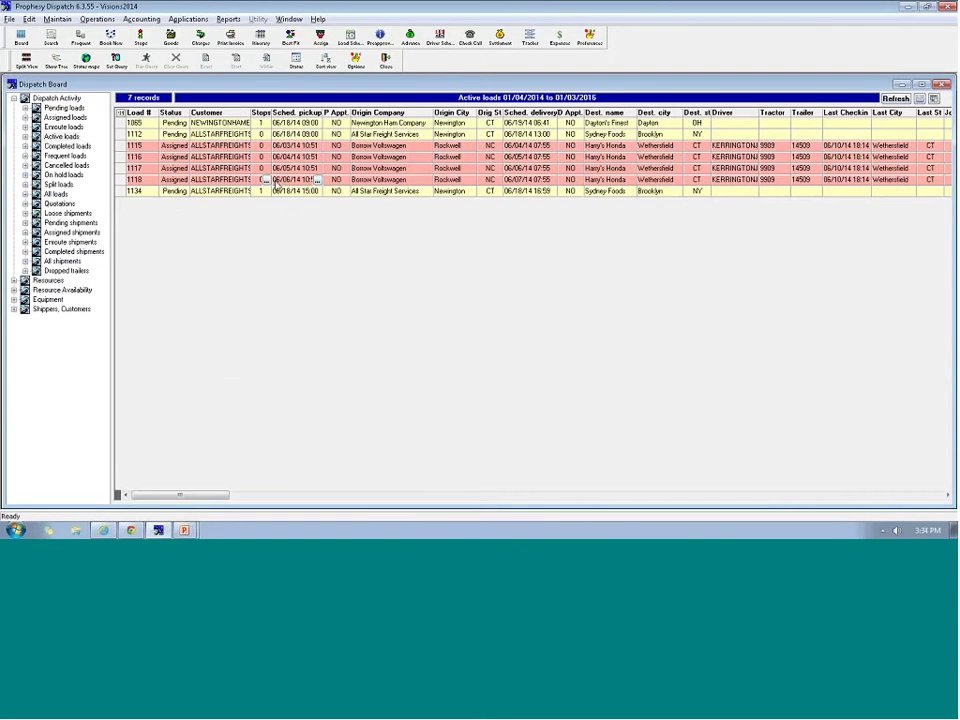
Step: Review the charges in load 1118's booking, close it and open the booking of load 1112 instead
double_click(276, 180)
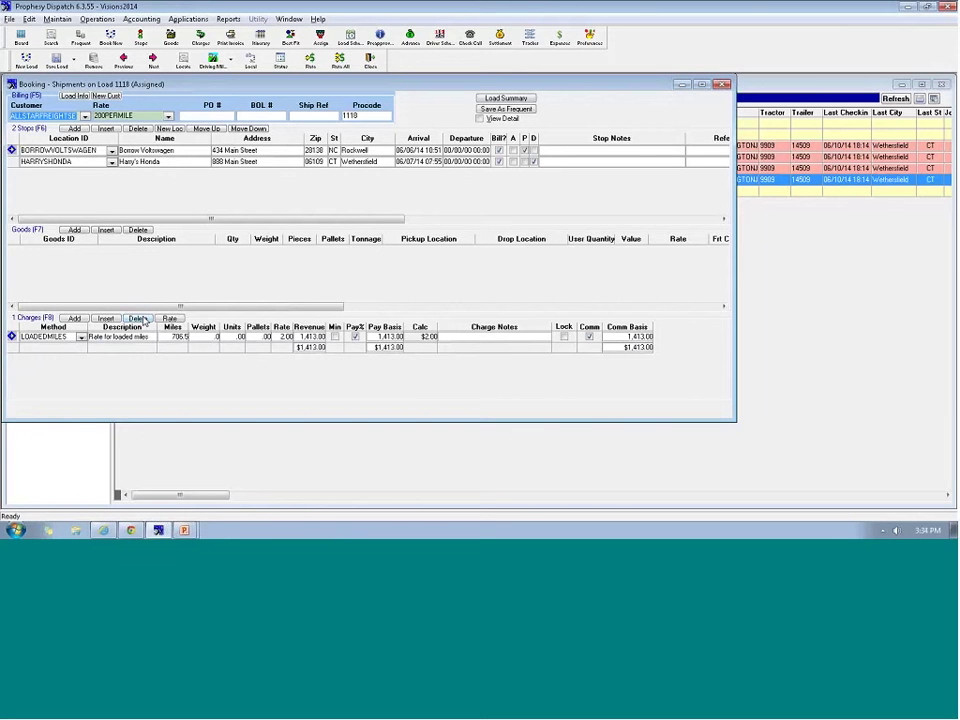
key(Escape)
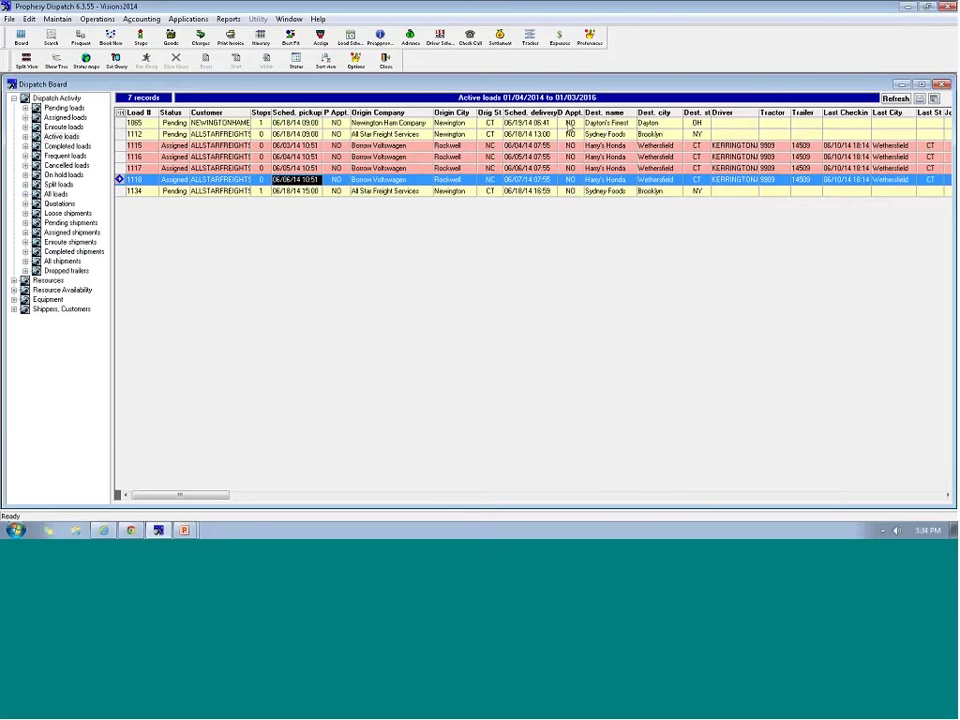
click(607, 134)
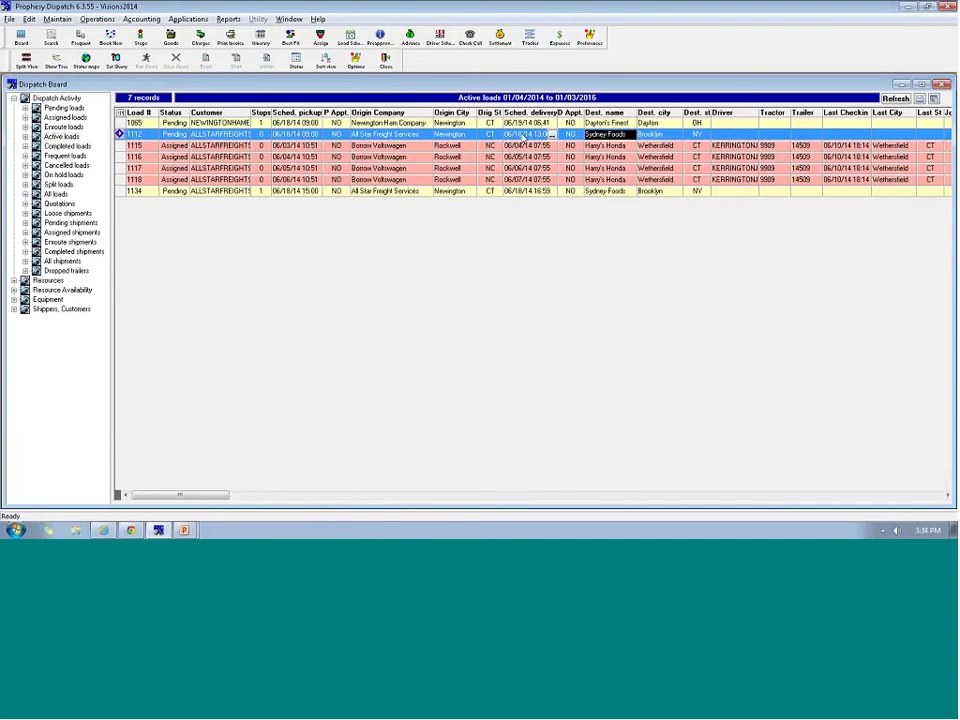
key(Return)
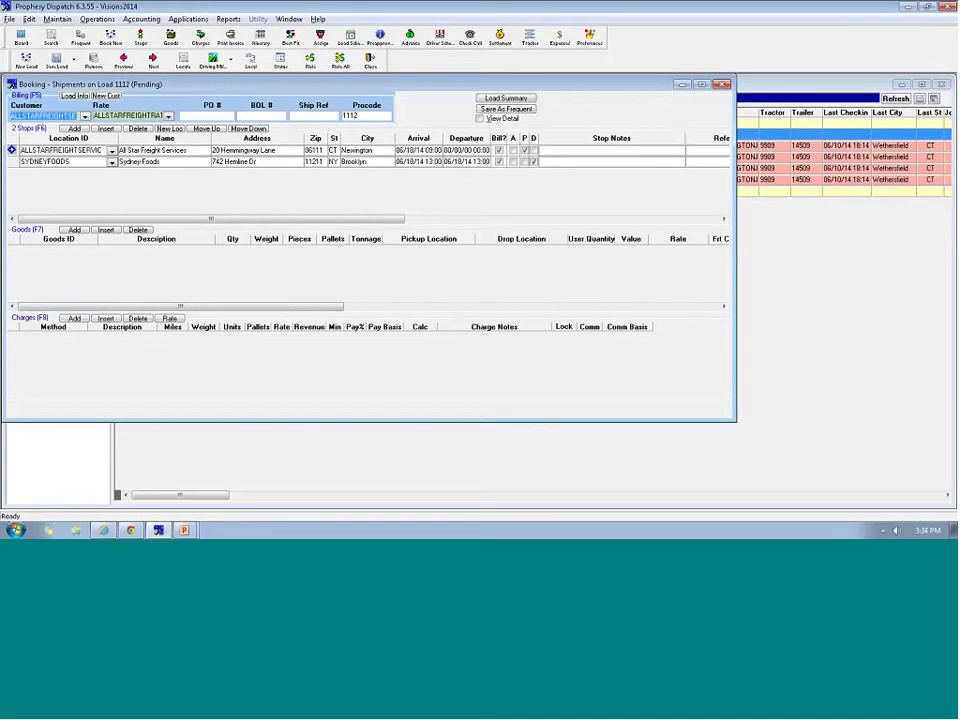
Step: Assign the first-listed driver located in Newington and trailer 300TRAILER to load 1112, and set the load to Enroute
key(F9)
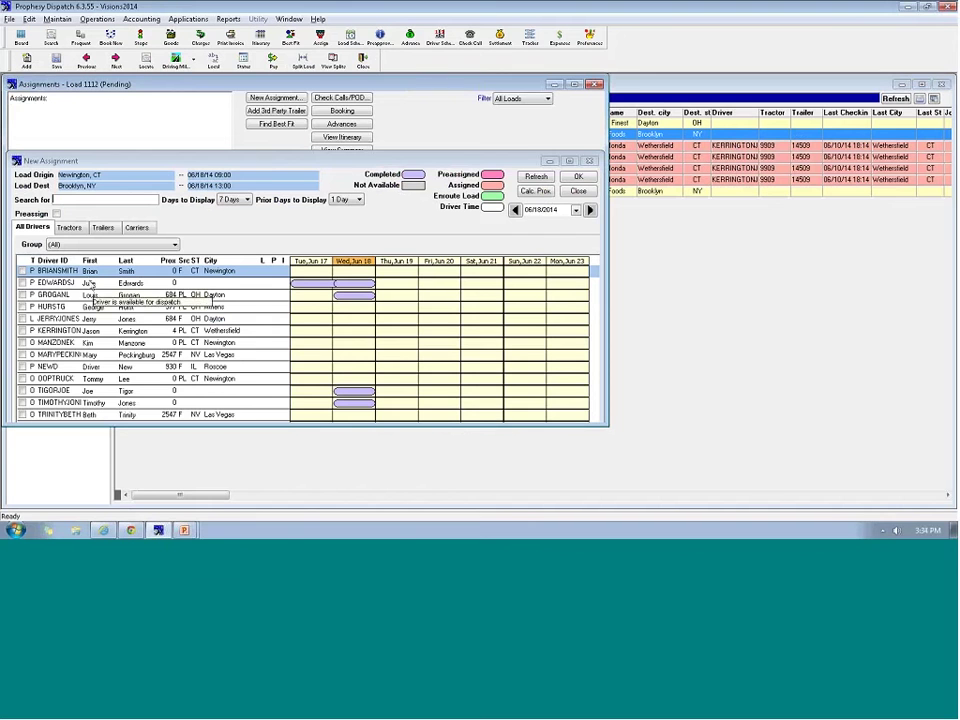
double_click(91, 273)
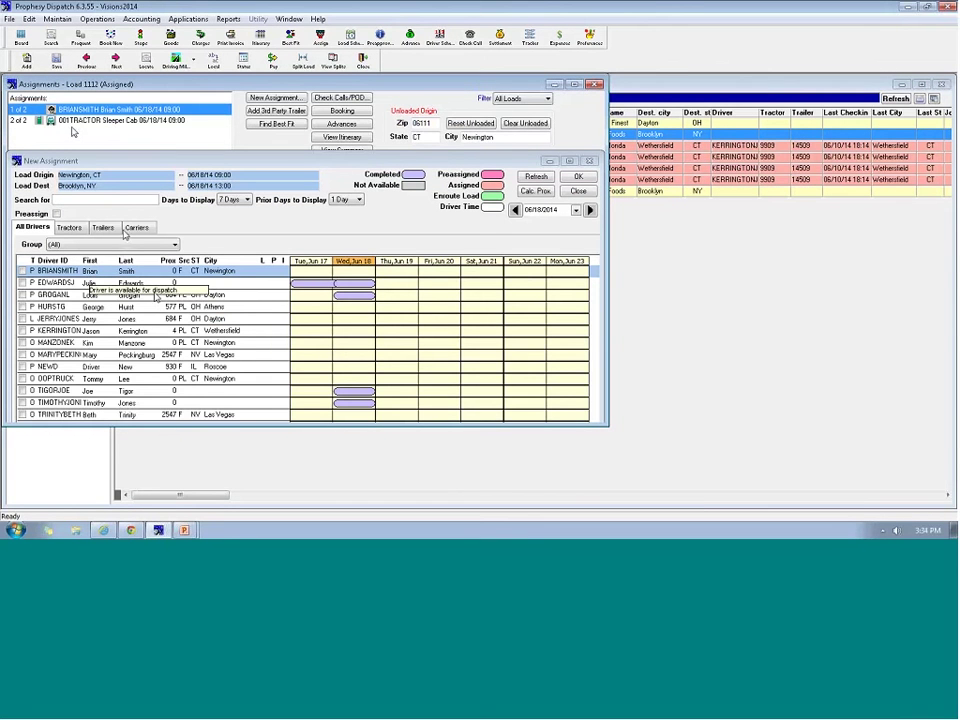
click(103, 227)
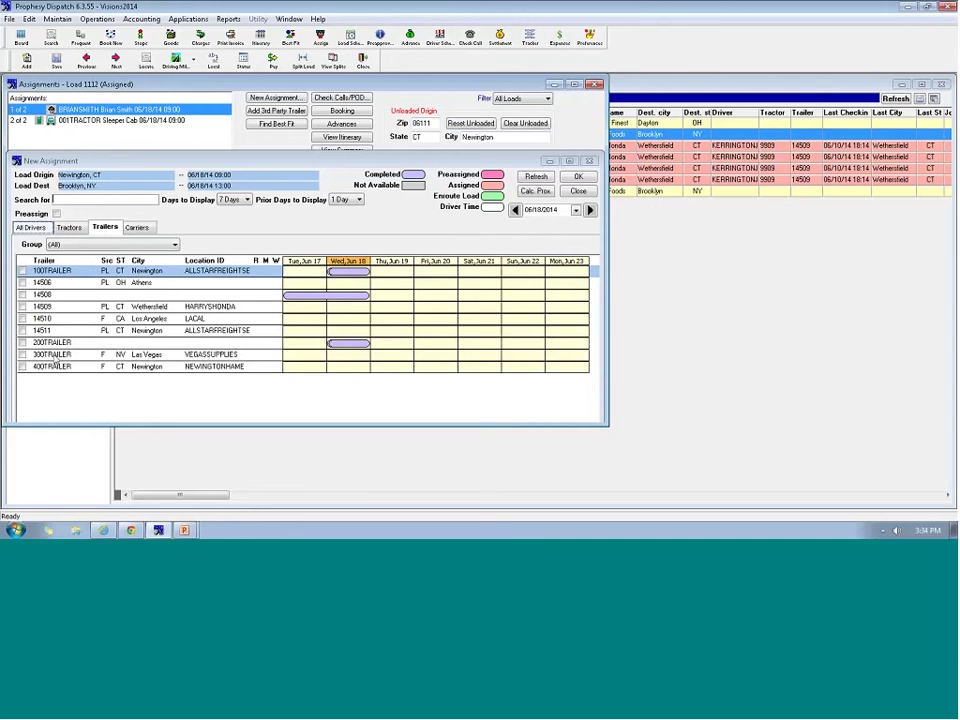
double_click(145, 354)
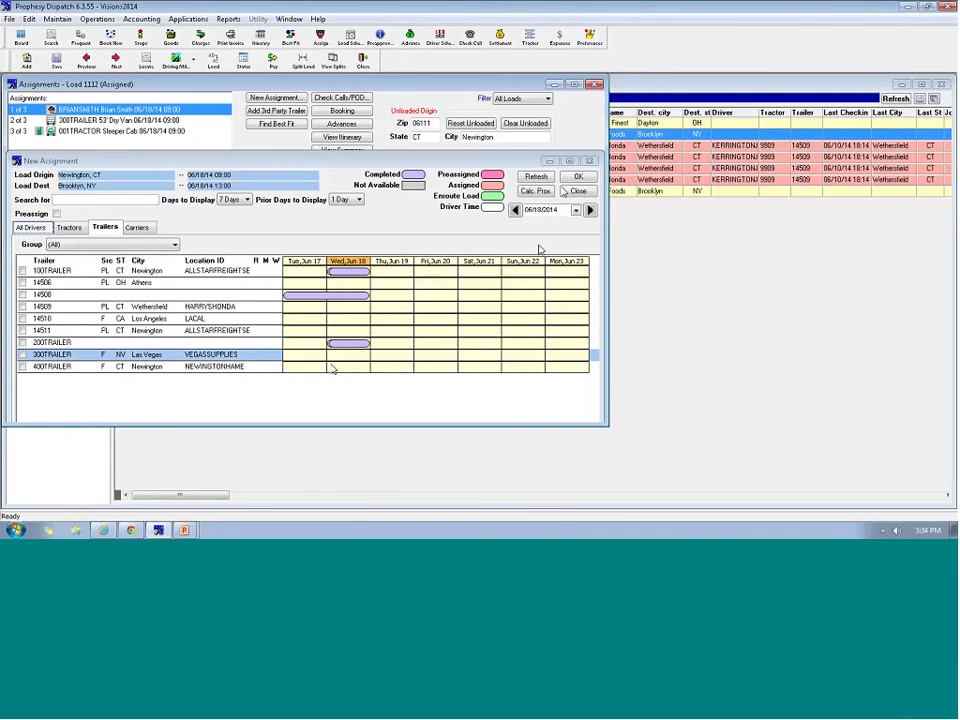
key(Escape)
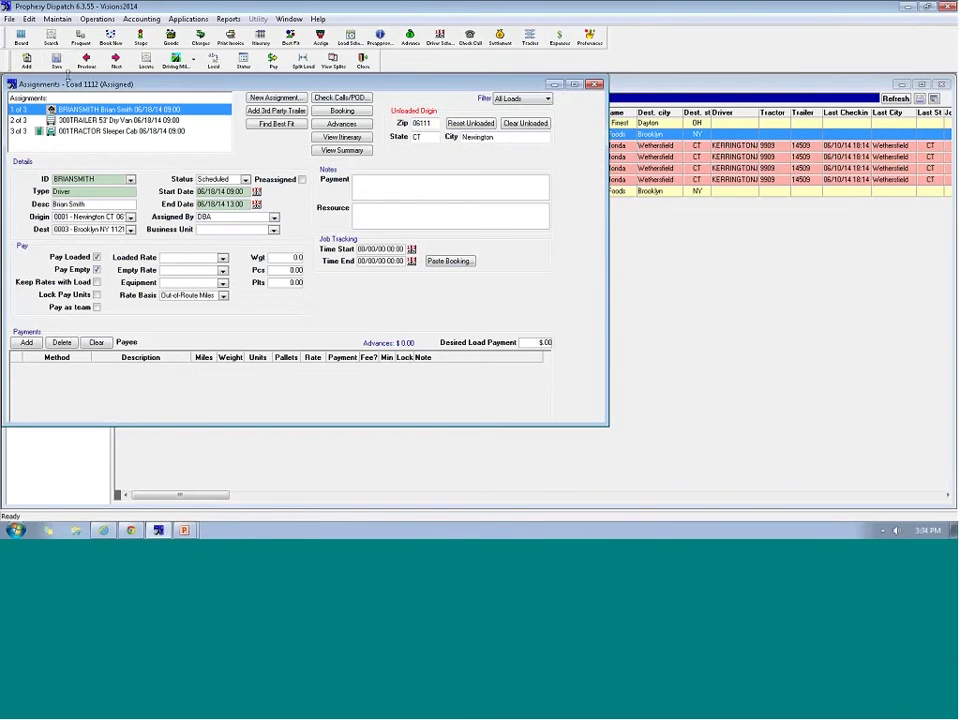
click(243, 62)
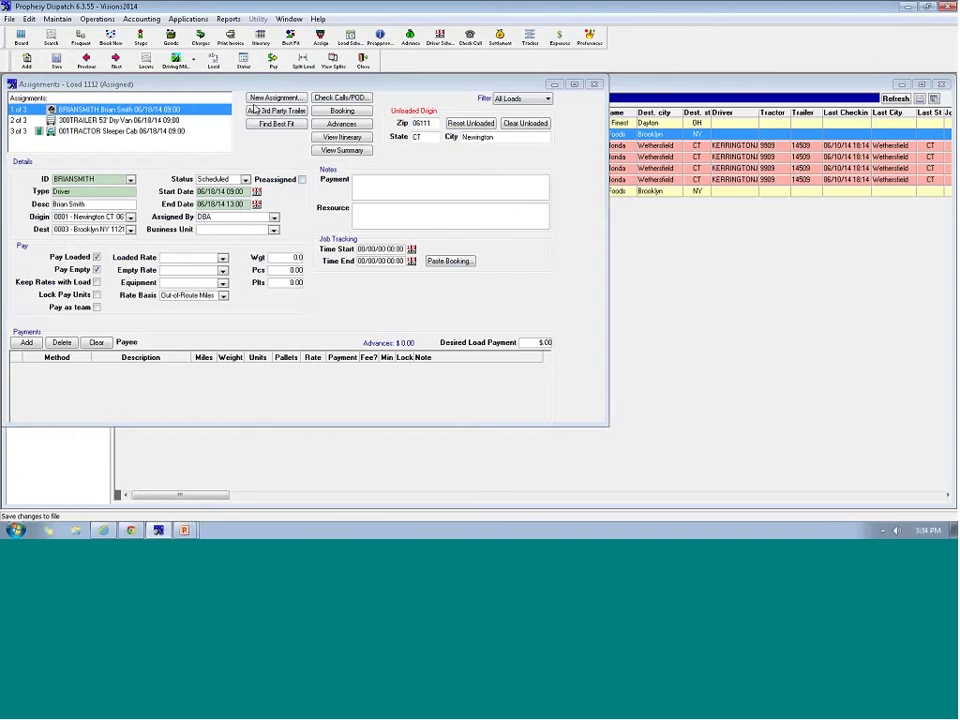
key(Return)
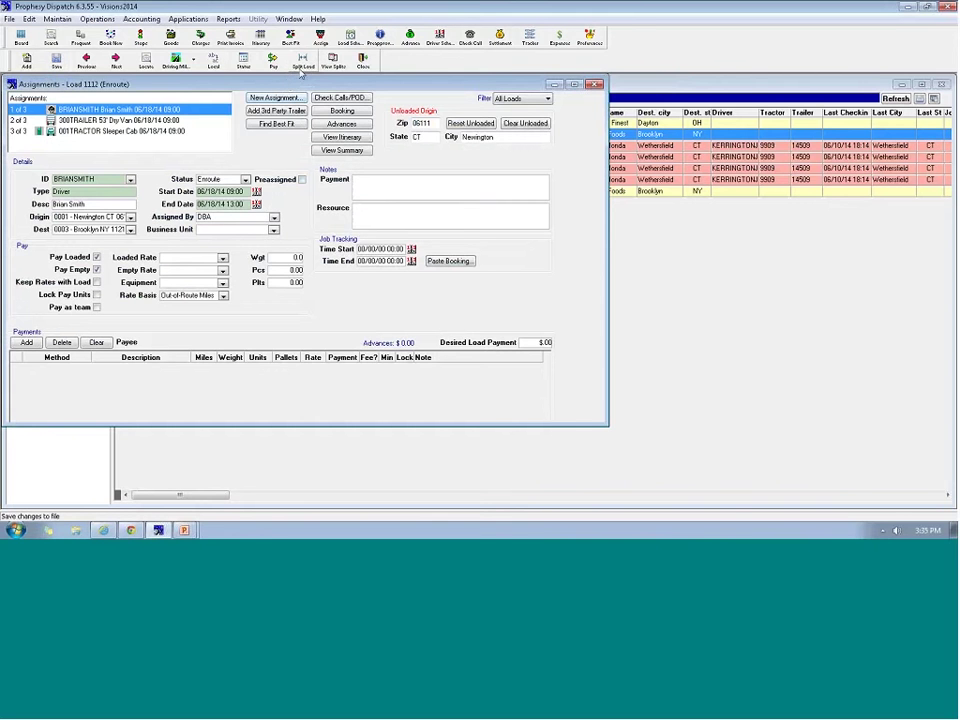
Step: Add location KBY in Bristol as stop 3 of load 1112's itinerary for the split, arriving 06/18/14 10:00
click(302, 62)
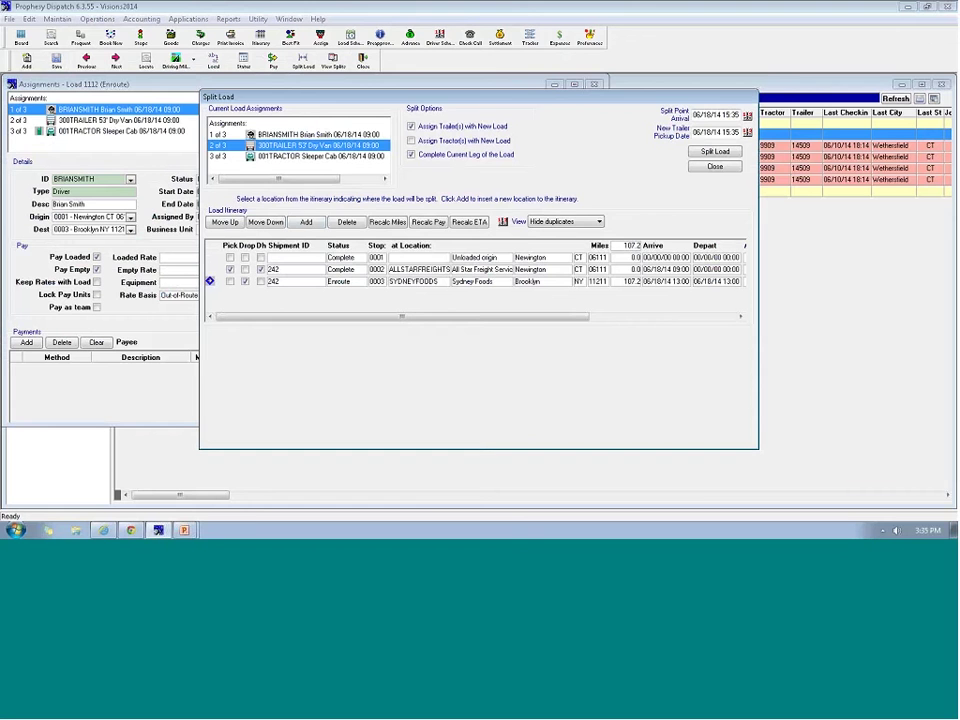
click(306, 221)
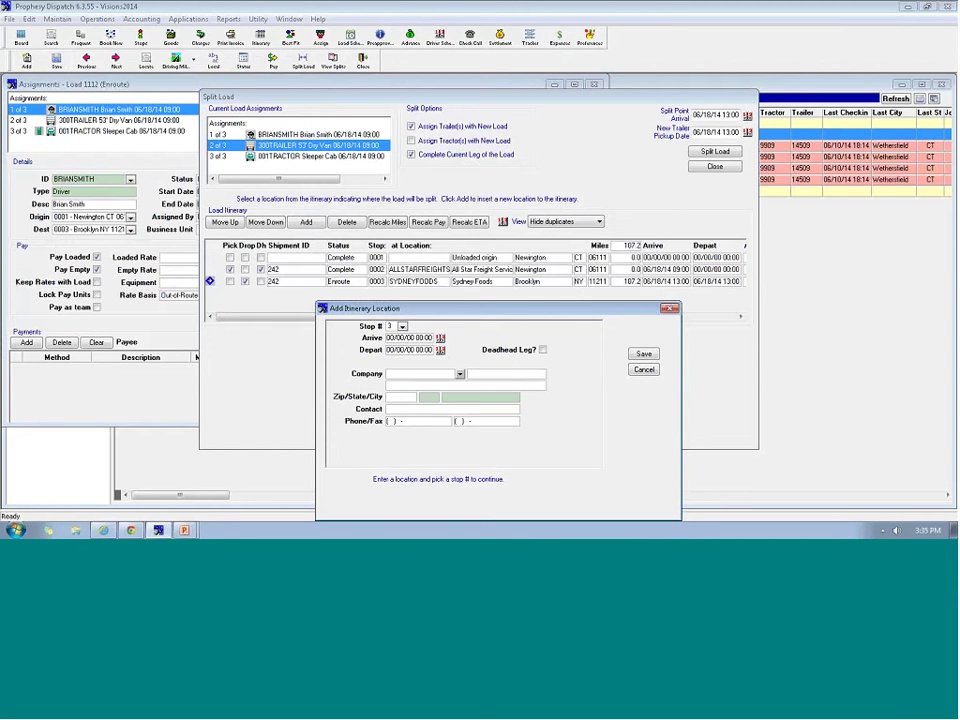
click(459, 373)
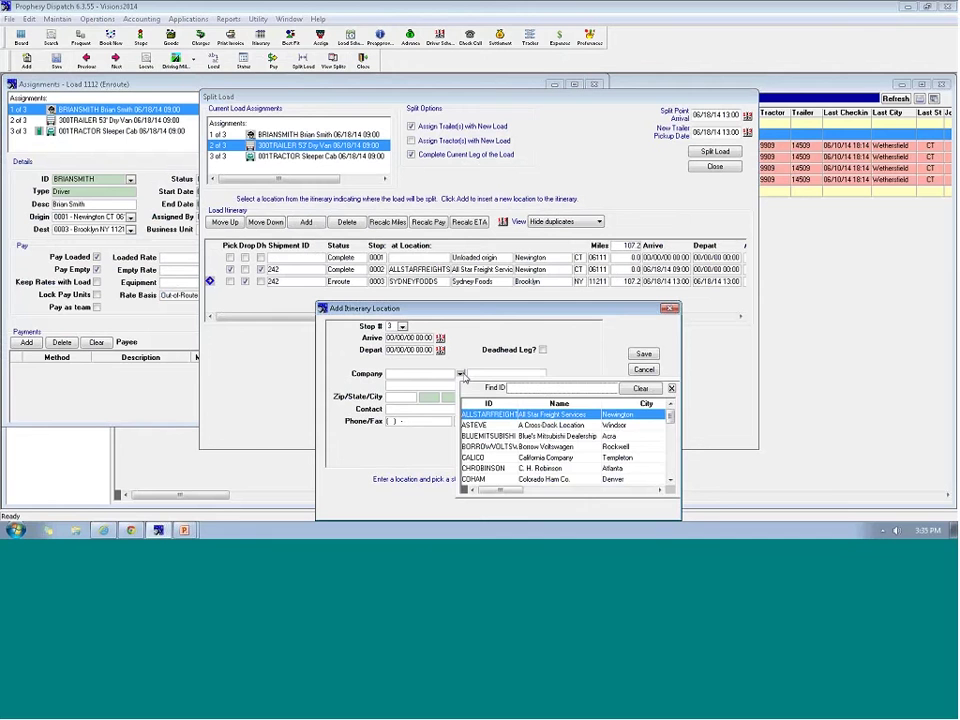
text(kb)
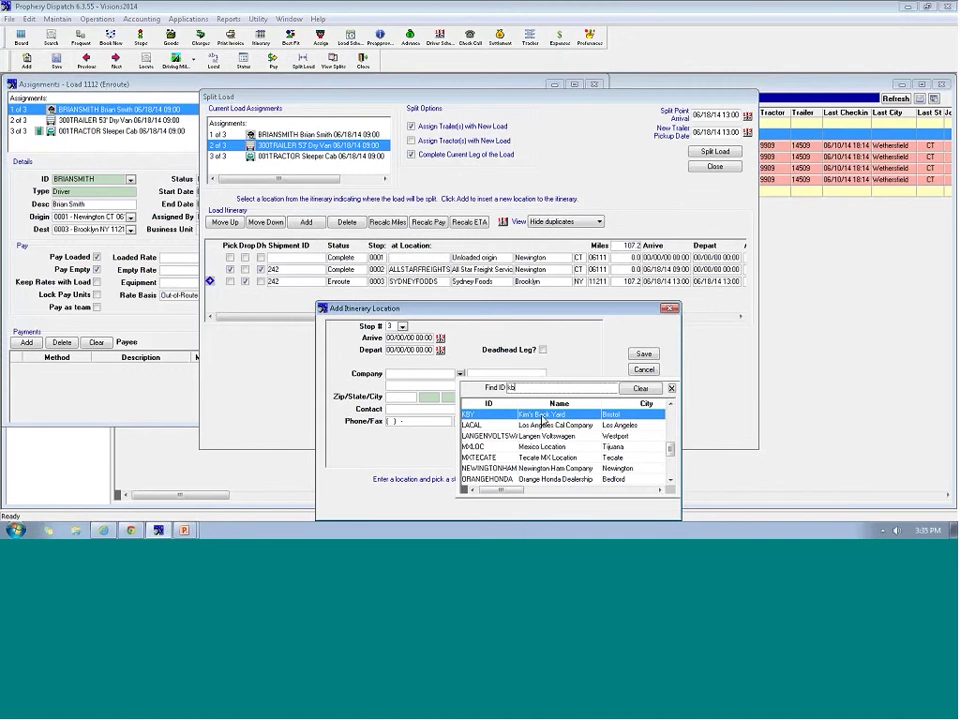
click(541, 416)
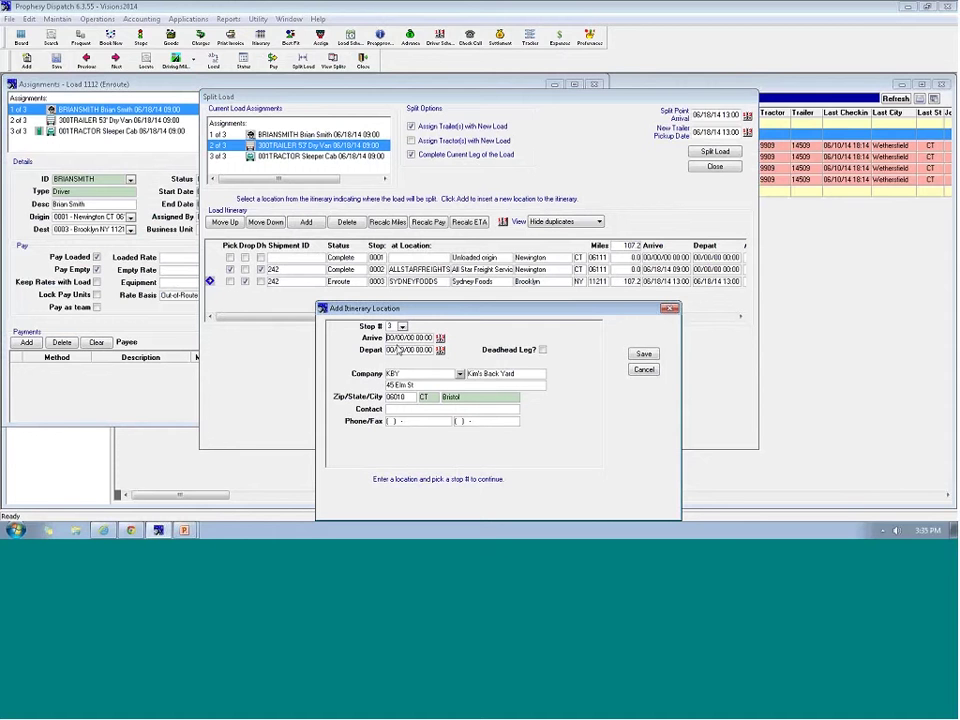
text(0610)
text(8)
text(1410)
click(644, 355)
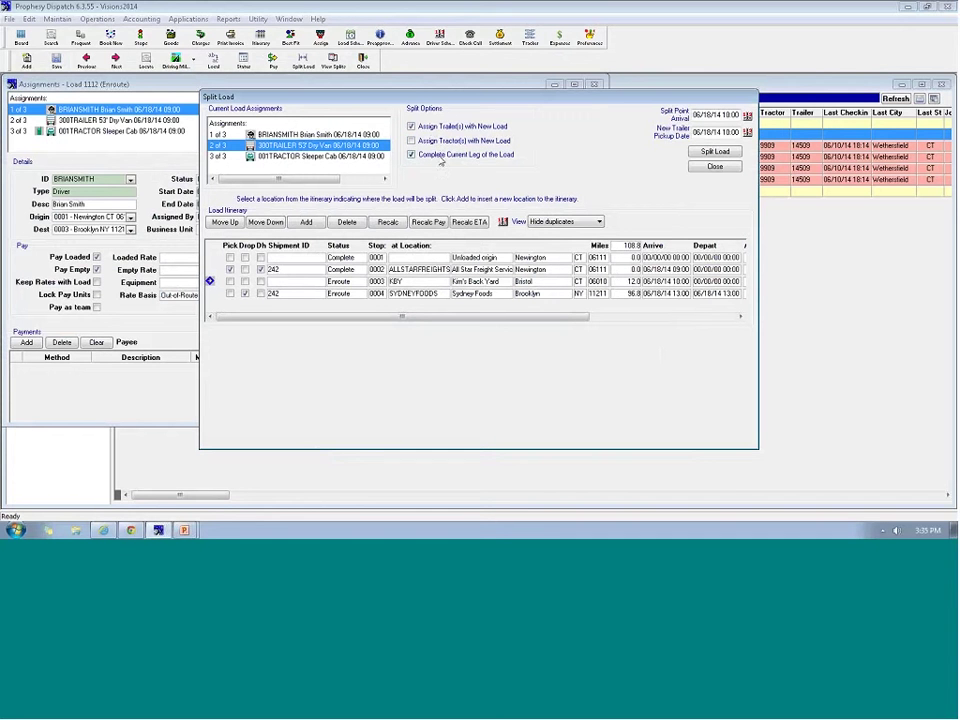
Step: Split load 1112 at Bristol into new load 1112S without completing the current leg
click(440, 156)
click(715, 153)
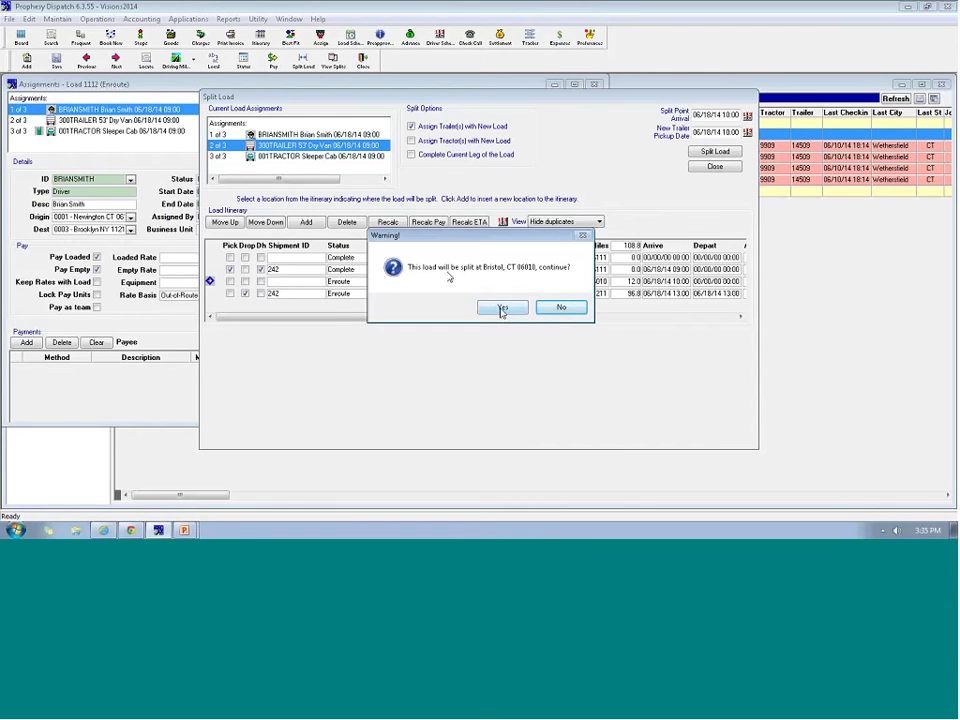
click(502, 309)
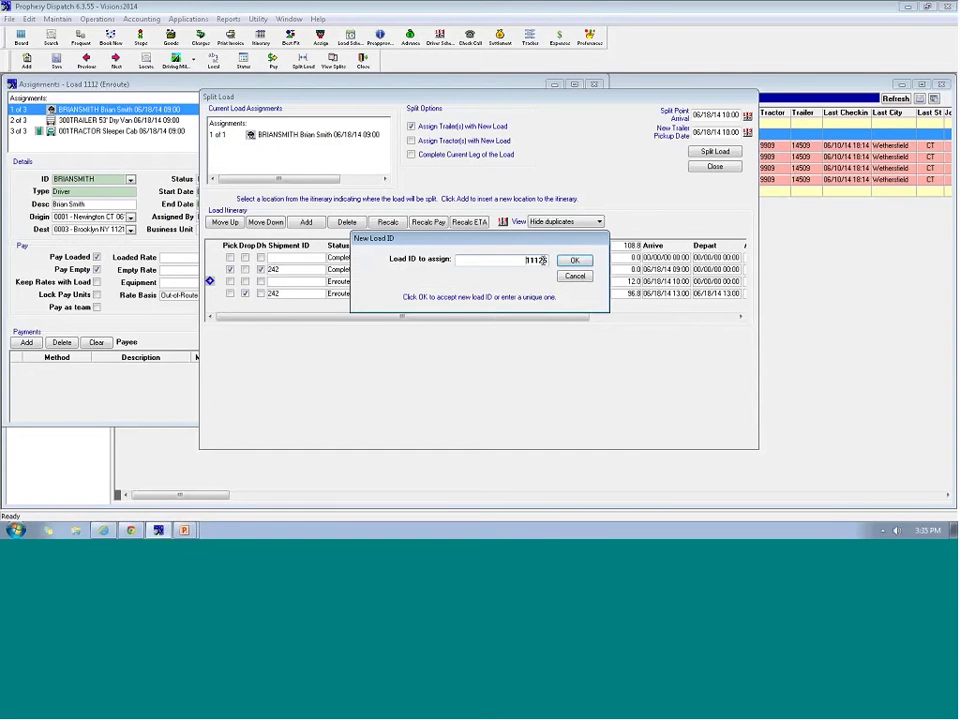
click(580, 262)
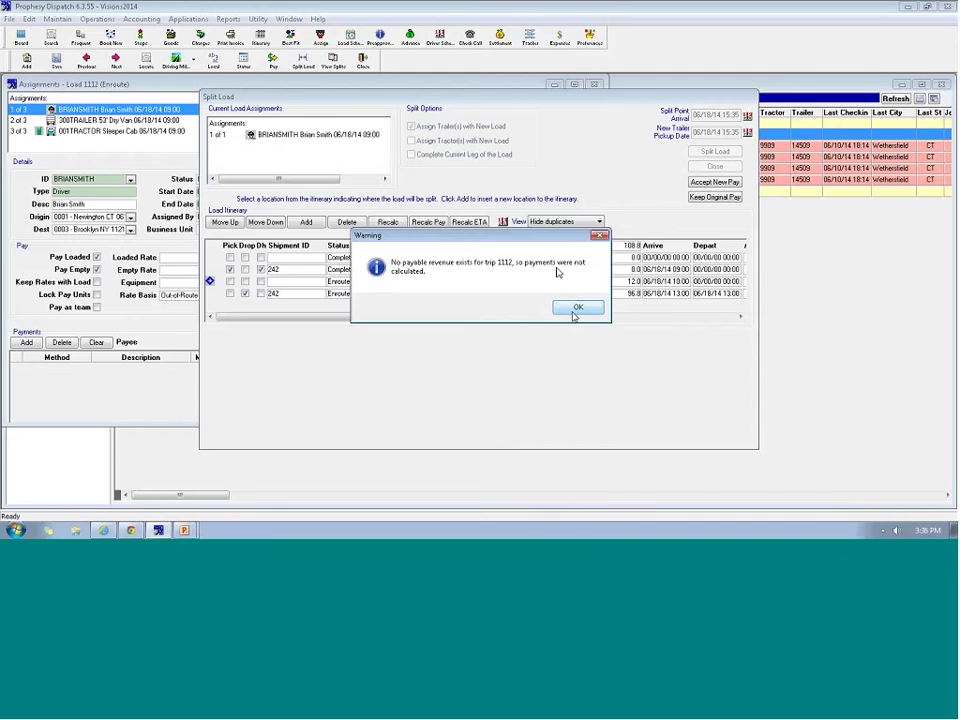
key(Return)
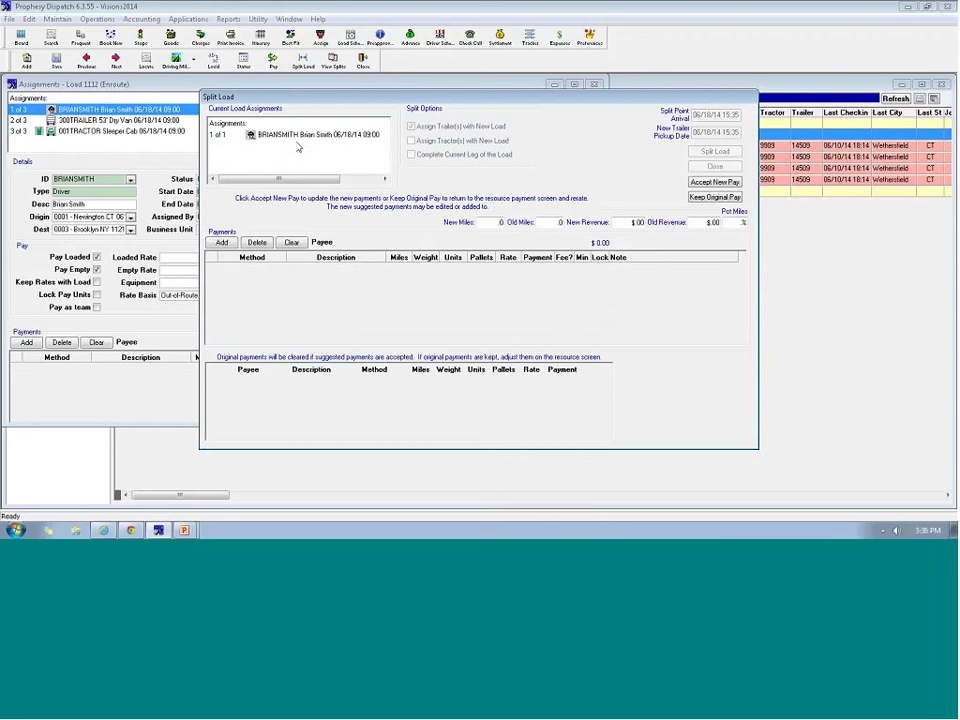
Step: Add a FLAT payment of 50.00 for load 1112's driver, accept the new pay and close the assignments
click(221, 242)
click(281, 268)
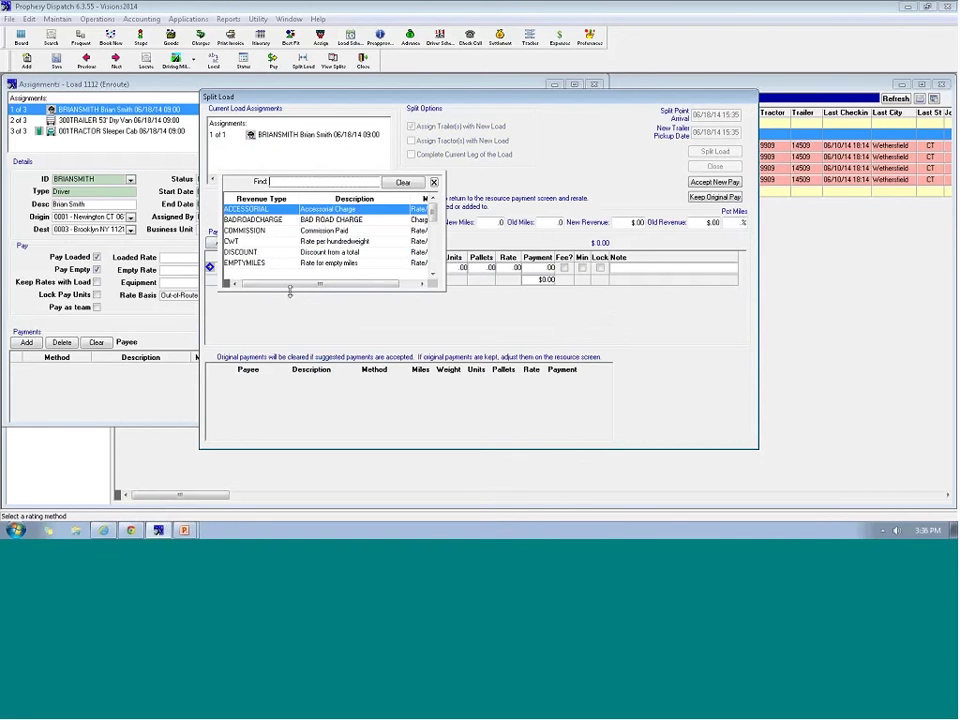
click(247, 262)
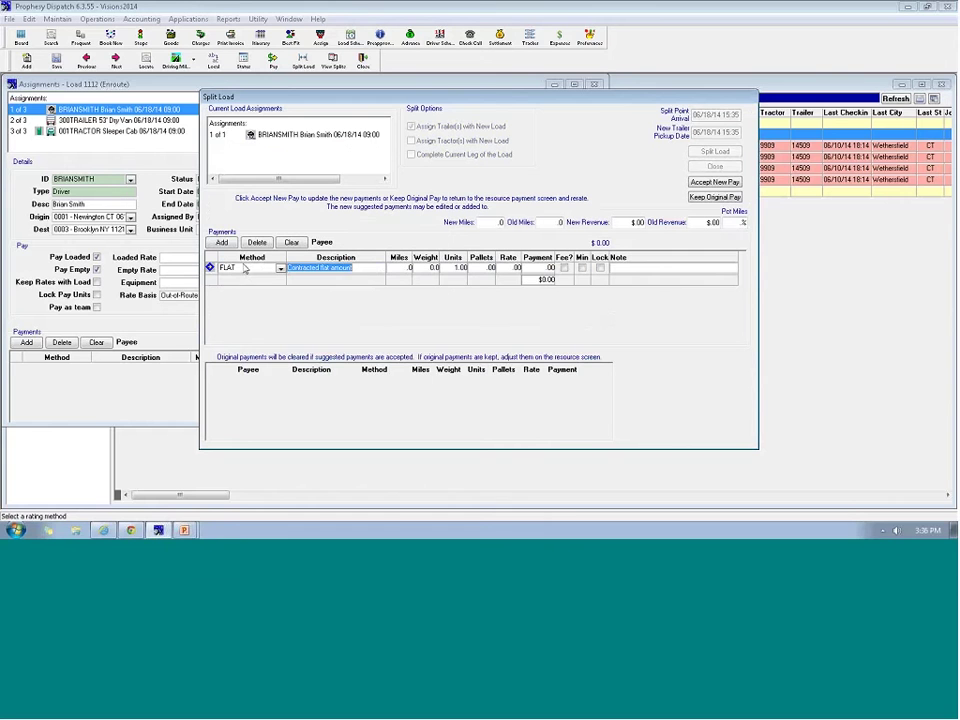
text(50)
key(Return)
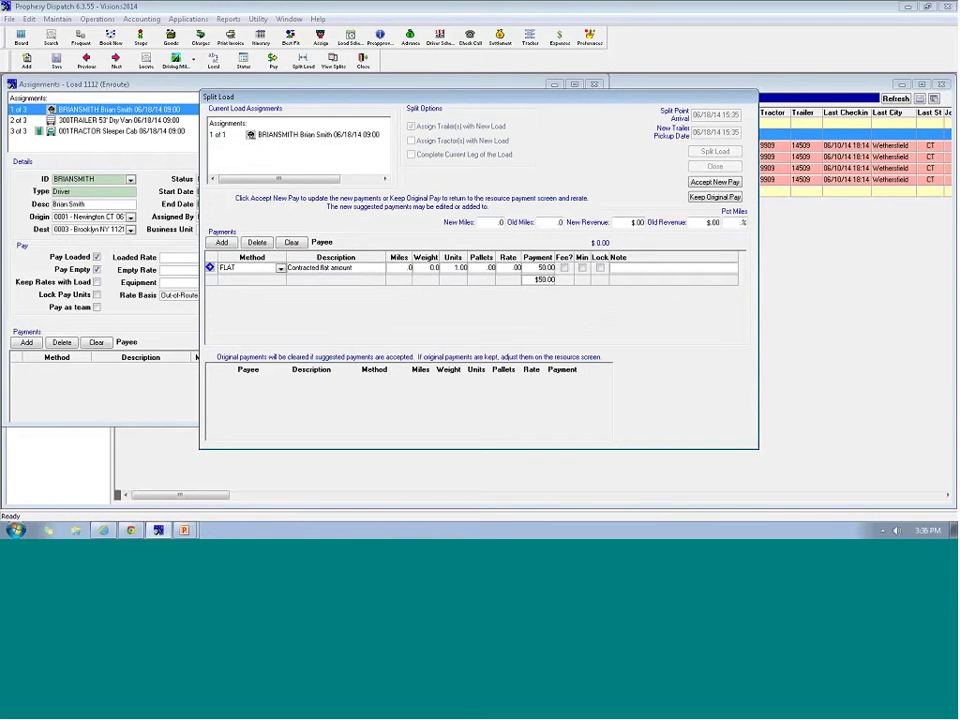
click(729, 183)
click(575, 308)
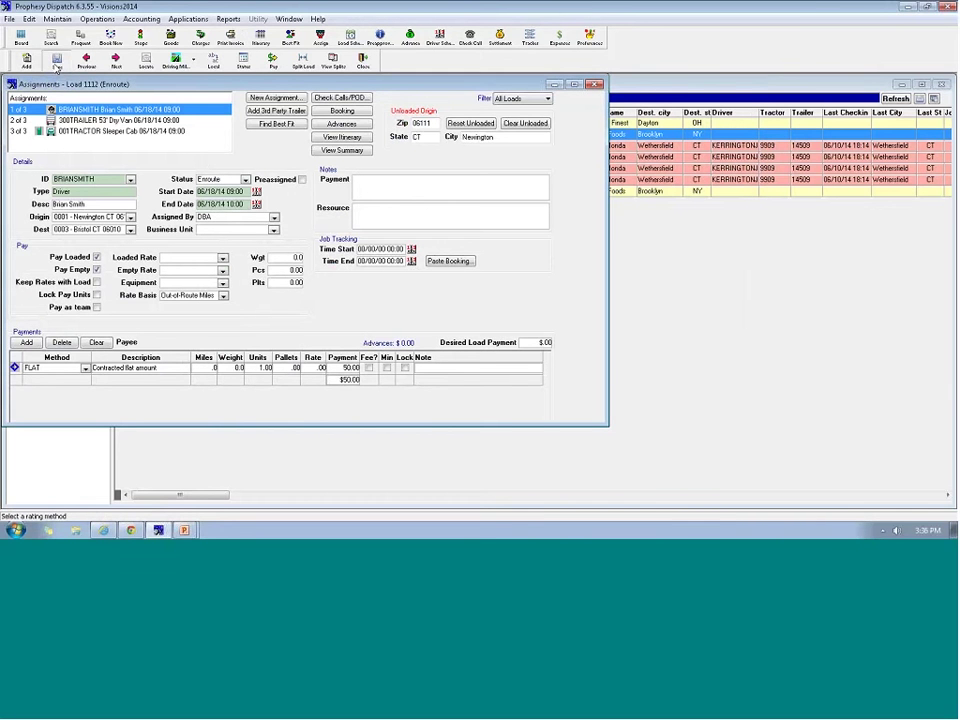
click(594, 85)
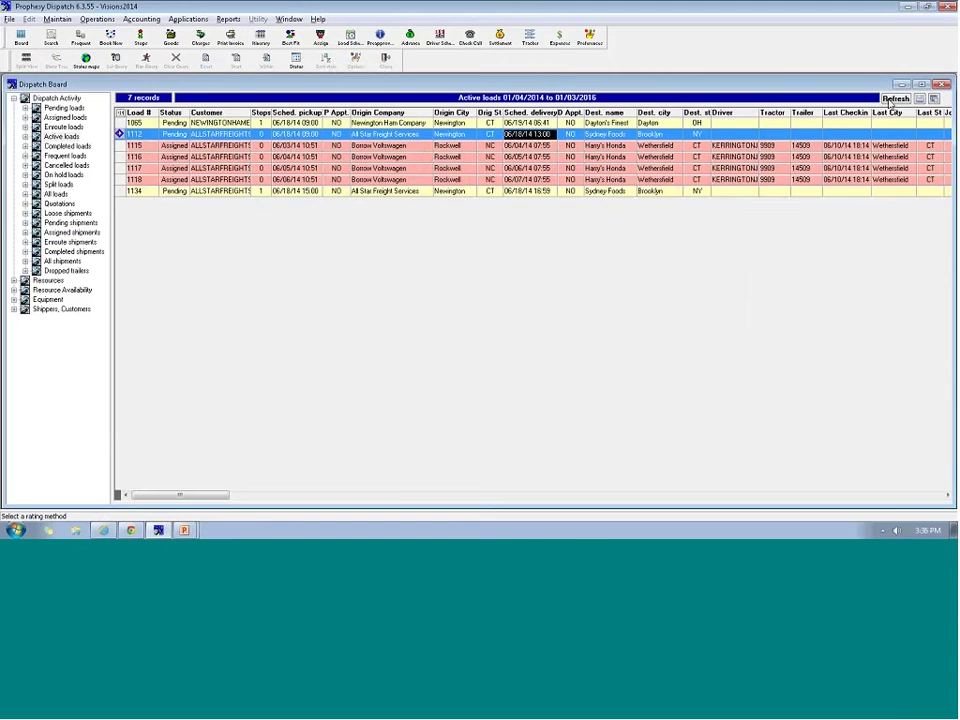
Step: Calculate the charges in load 1112's booking from its customer rate and save the load
click(139, 146)
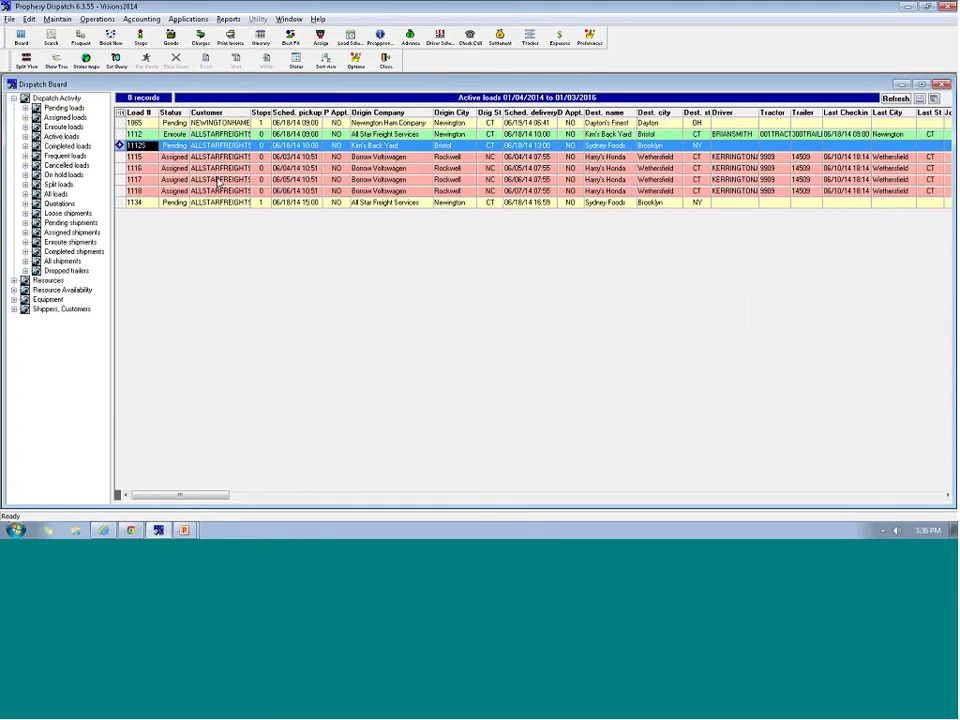
click(133, 136)
double_click(133, 136)
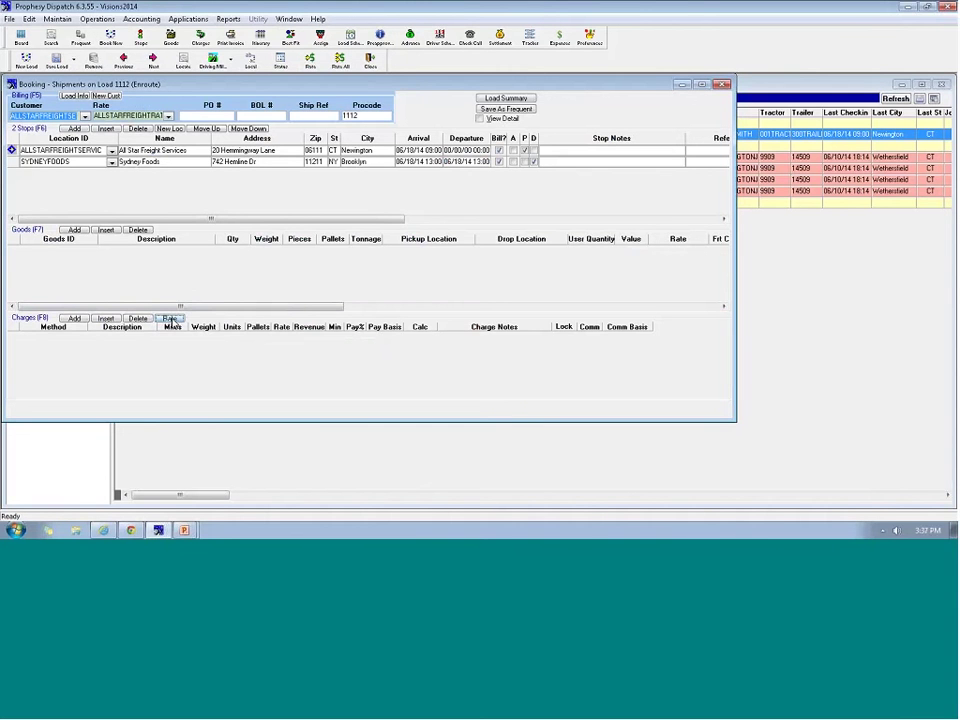
click(170, 318)
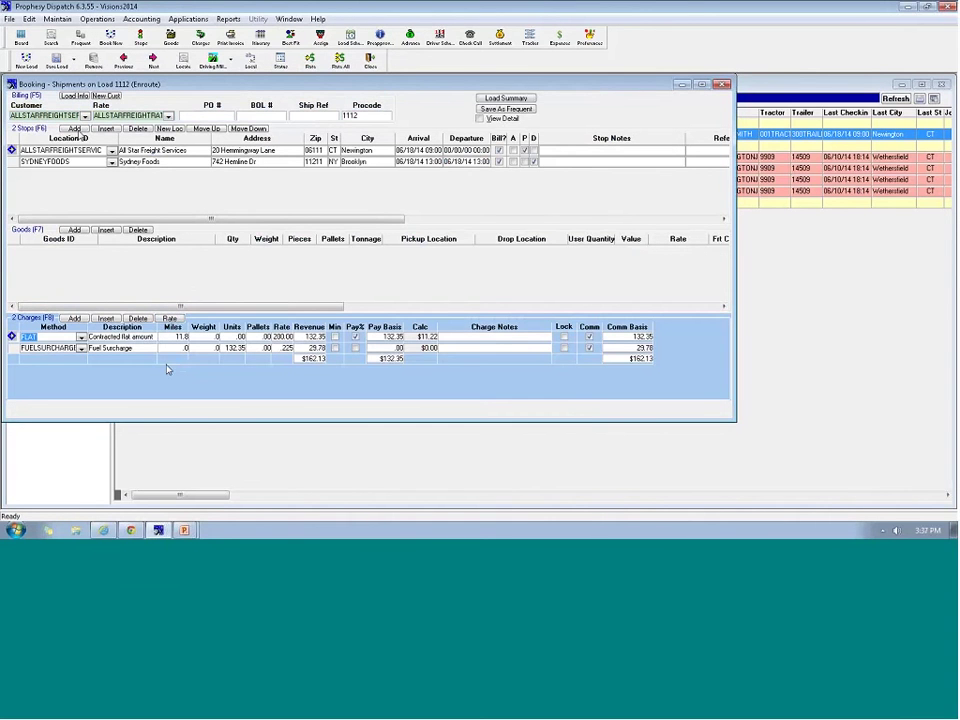
click(56, 58)
Step: Compare the allocated charges on load 1112S with the amounts on the freight bill for invoice 1112
click(154, 64)
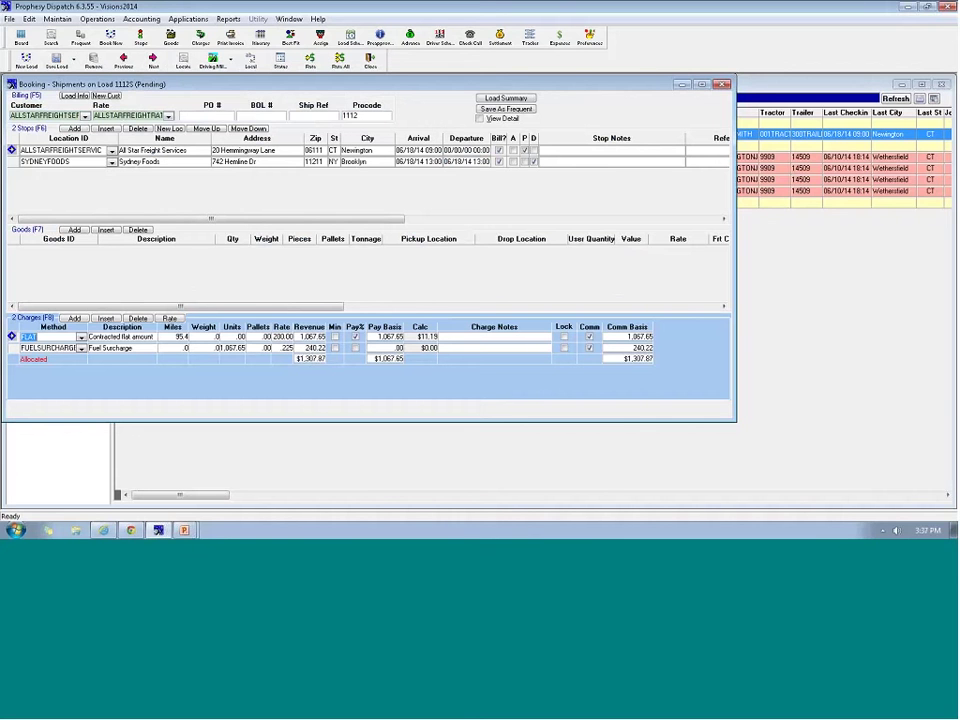
click(171, 30)
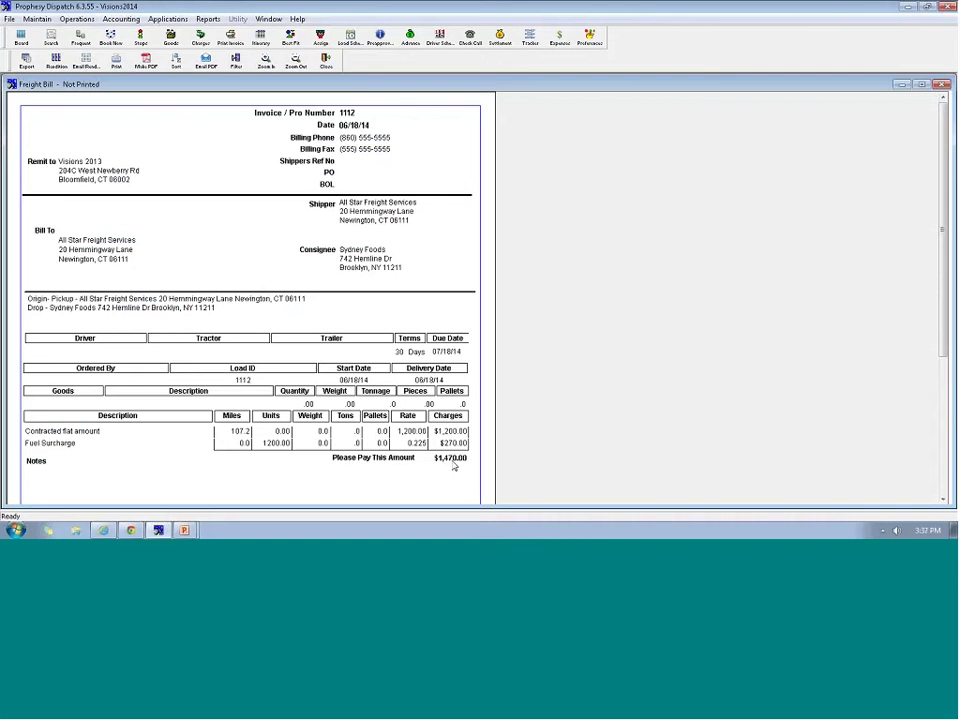
click(325, 61)
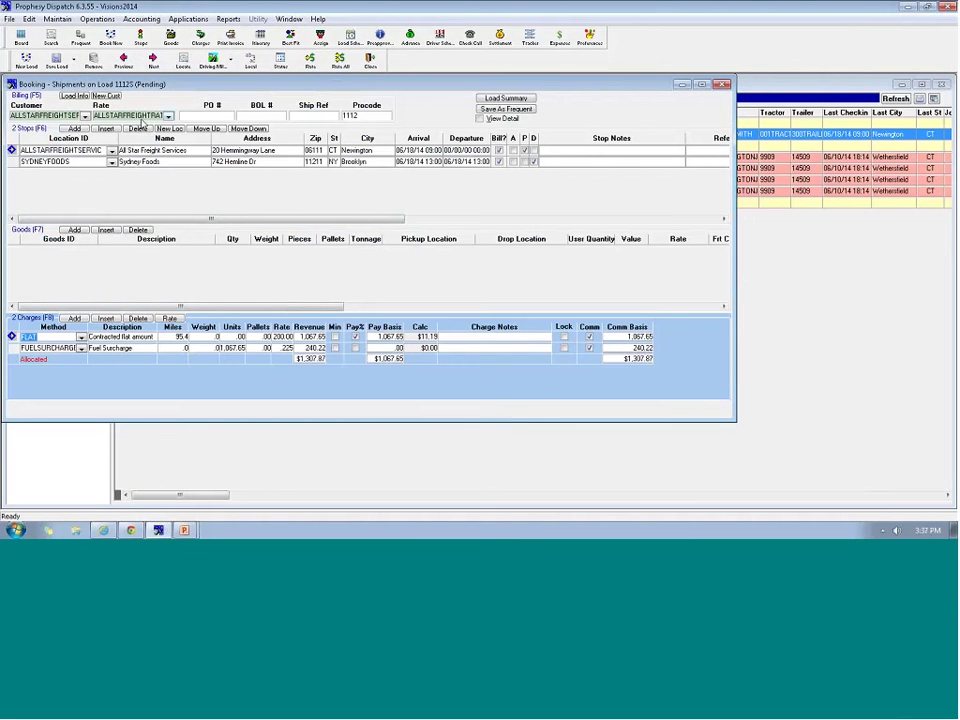
Step: Delete all existing charges from load 1112S and from load 1112, saving the load when switching between them
click(140, 319)
click(140, 319)
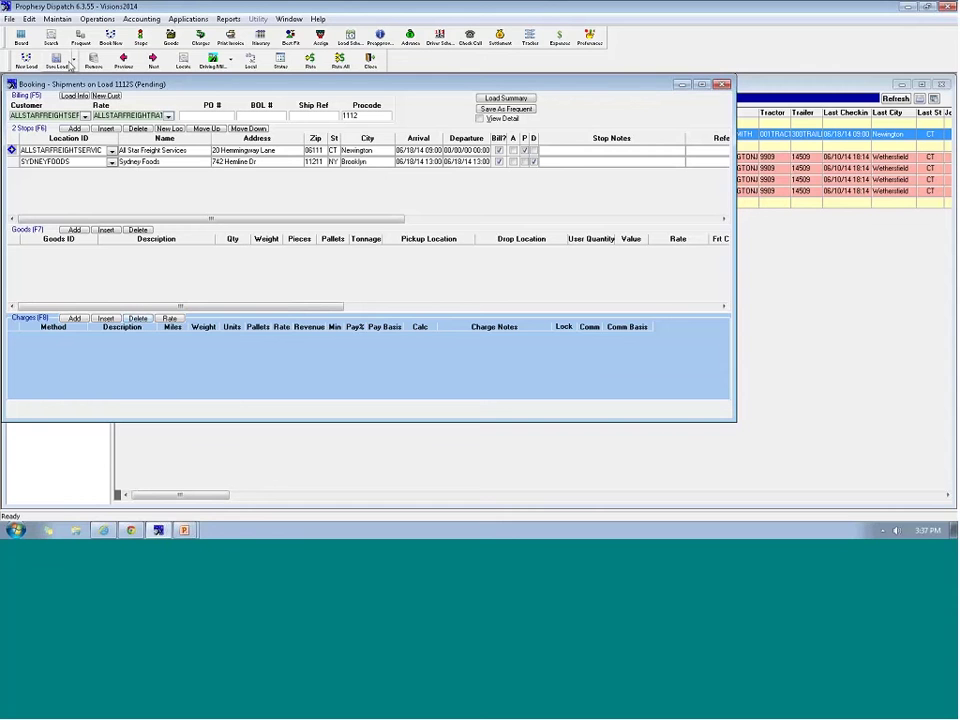
click(64, 63)
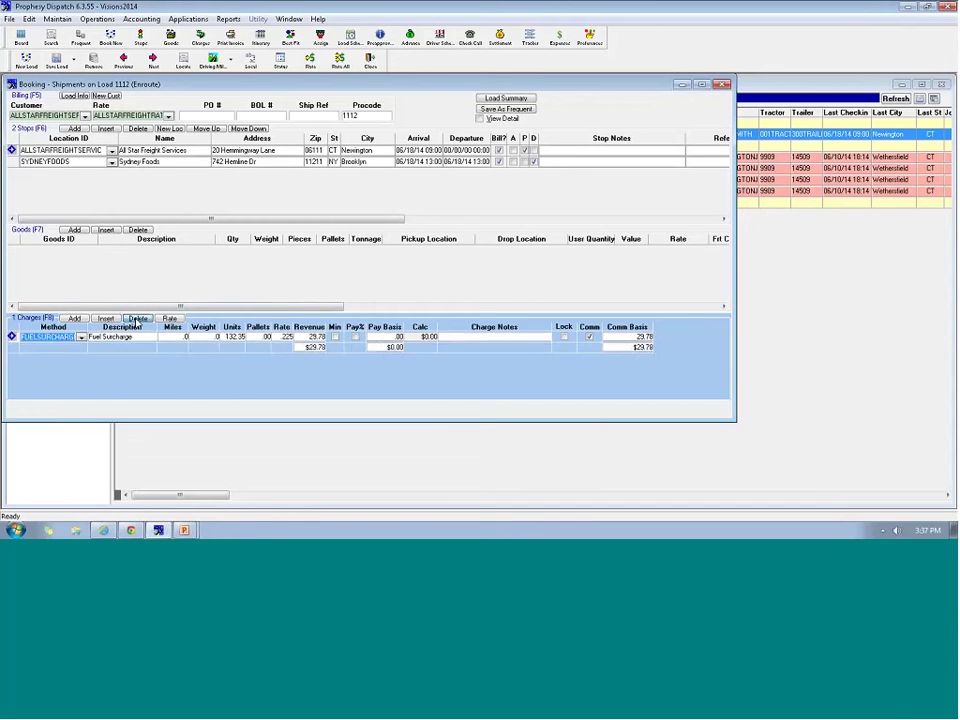
Step: Add a FLAT charge with revenue of 750.00 to load 1112 and save the load
click(74, 320)
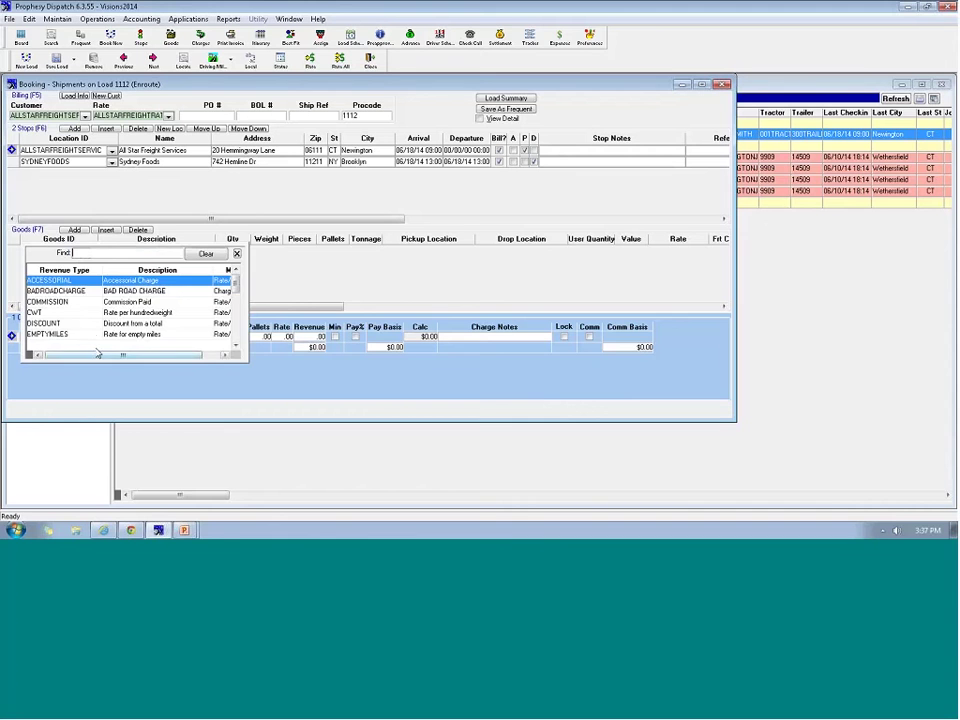
text(f)
double_click(97, 335)
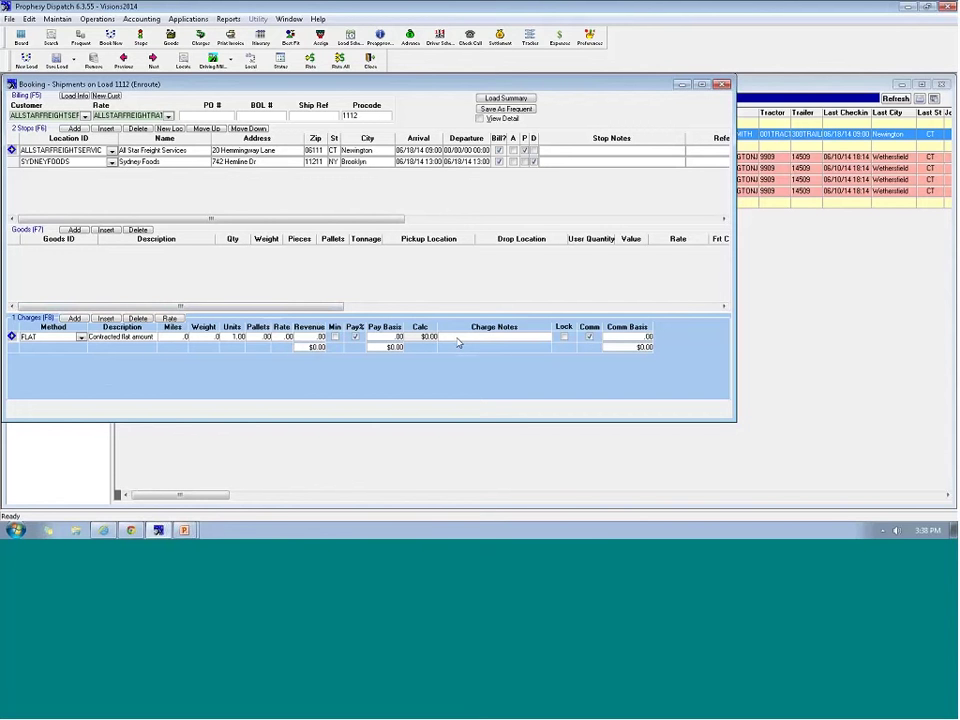
click(310, 337)
text(750)
click(57, 60)
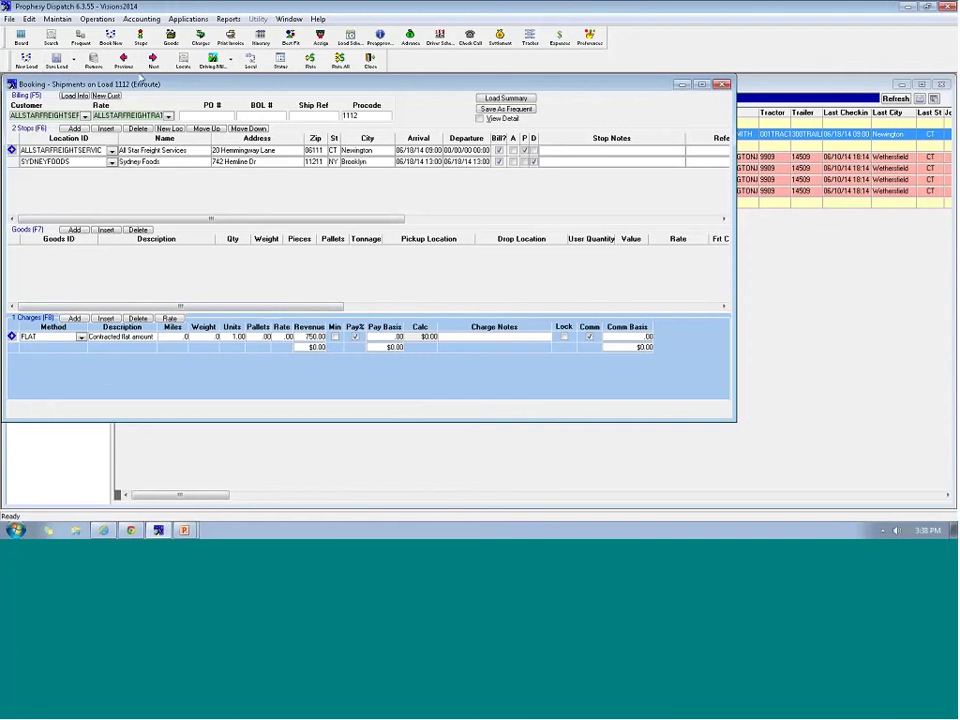
Step: Add a FLAT charge with revenue of 650.00 to load 1112S and review the freight bill for invoice 1112
click(74, 318)
click(45, 336)
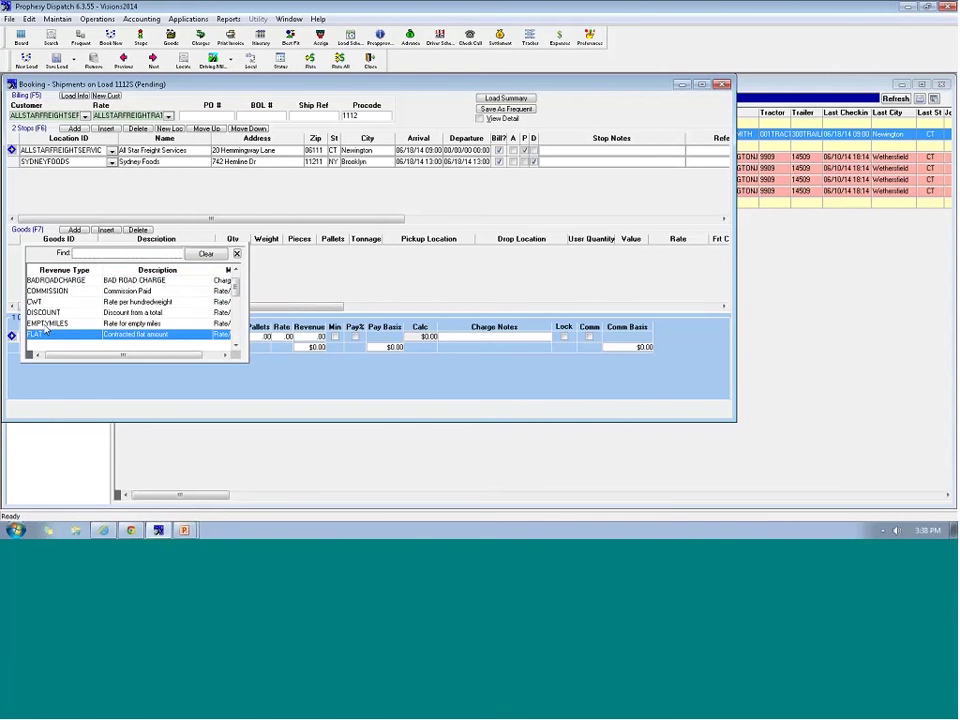
click(42, 334)
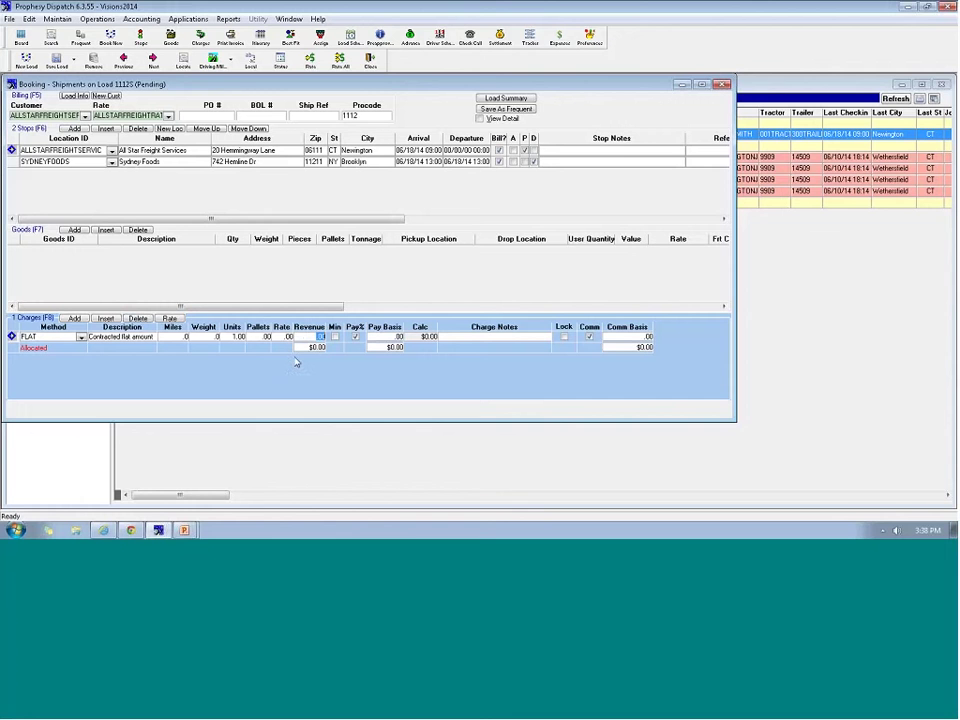
text(650)
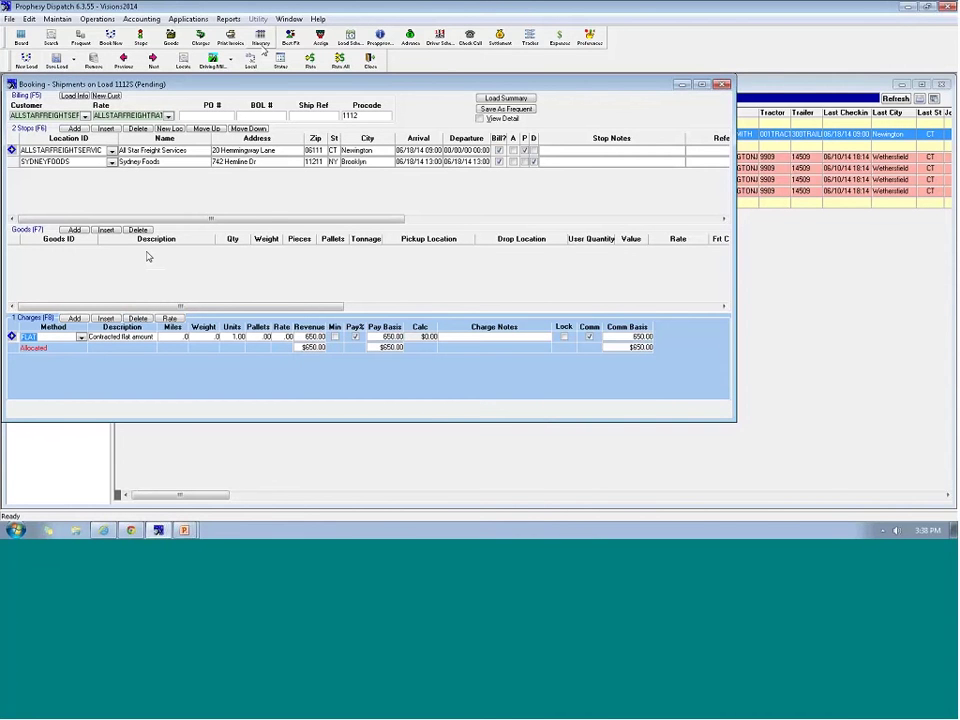
click(181, 60)
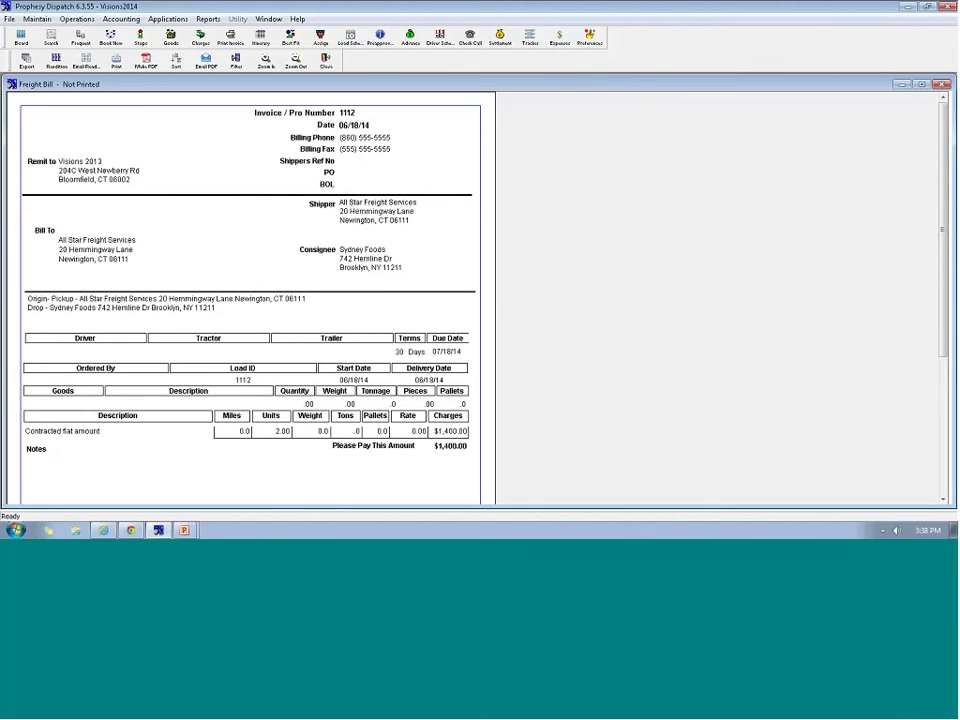
click(326, 64)
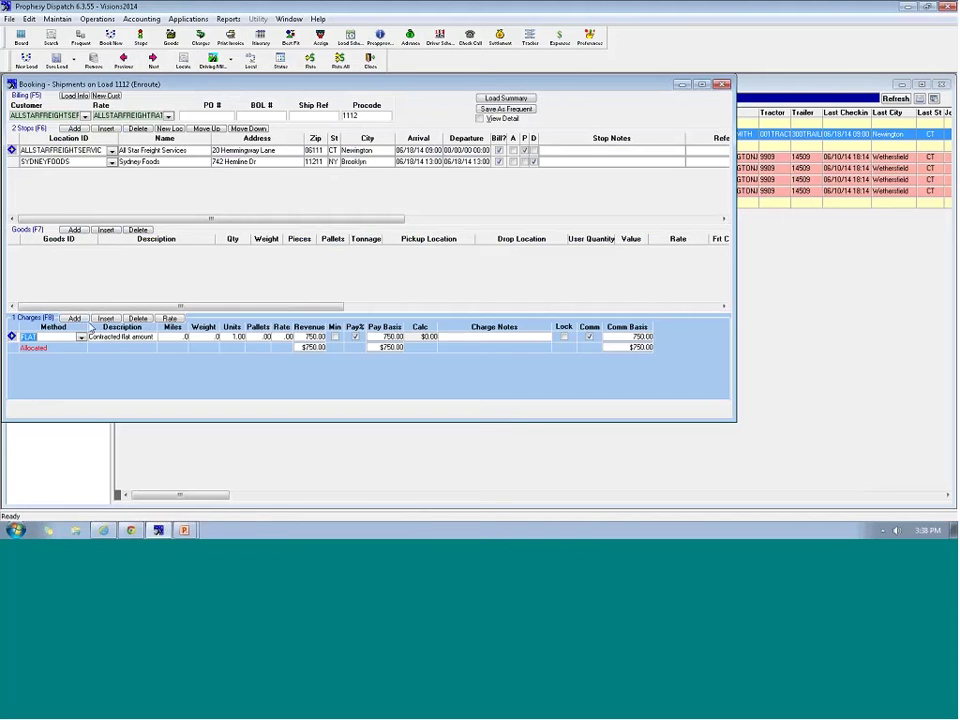
Step: Add a FUELPERMILE charge to load 1112 with a rate of .42 and 77 miles
click(81, 348)
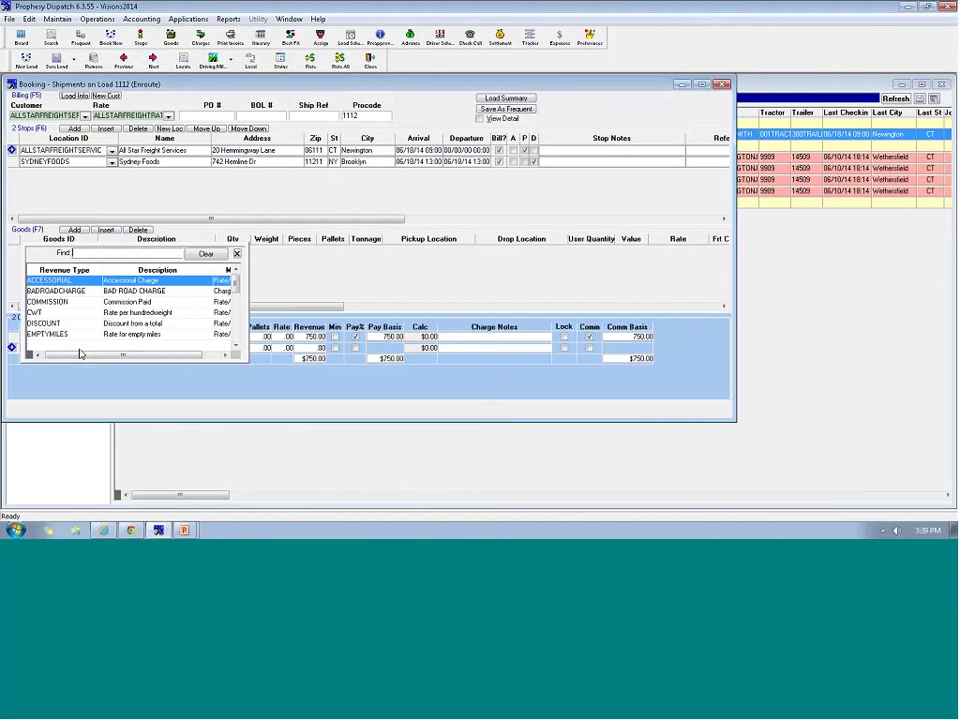
text(f)
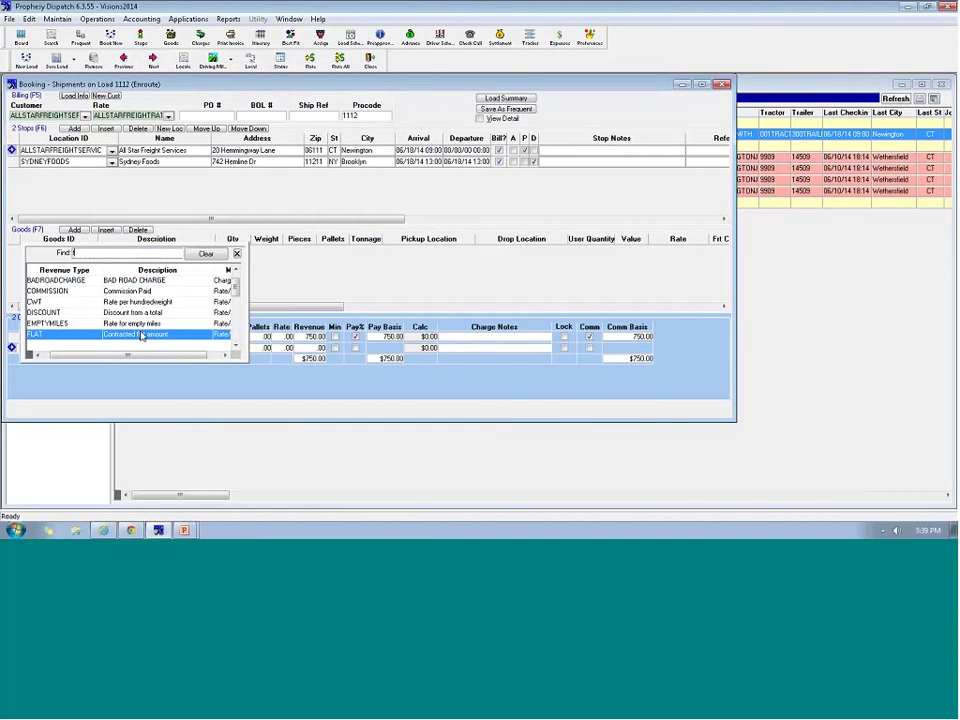
scroll(239, 350, down, 4)
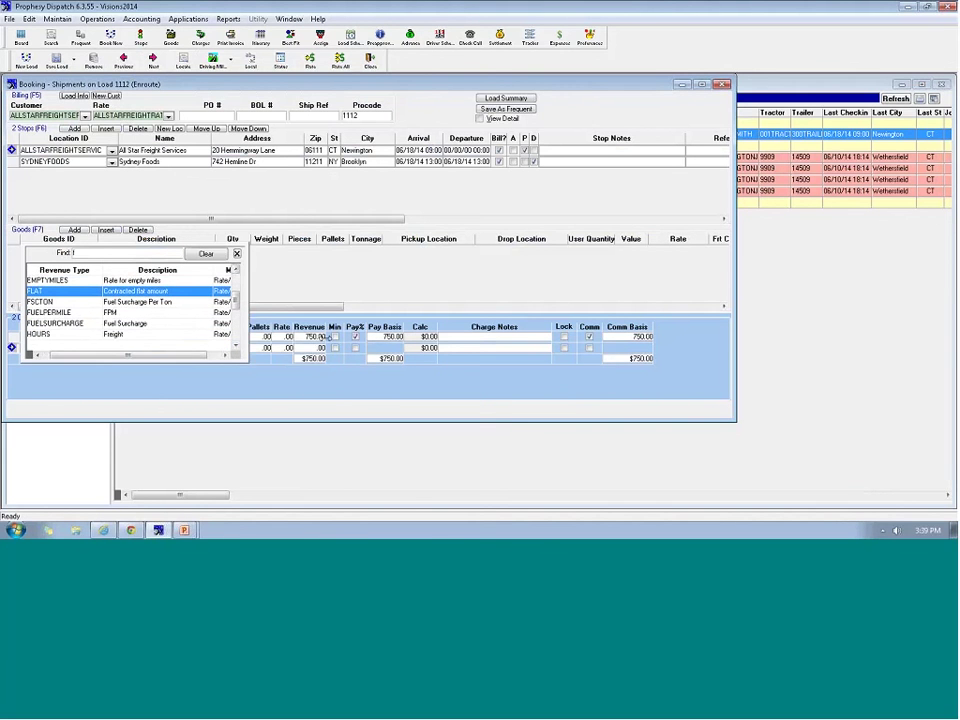
drag(241, 344, 325, 361)
click(158, 313)
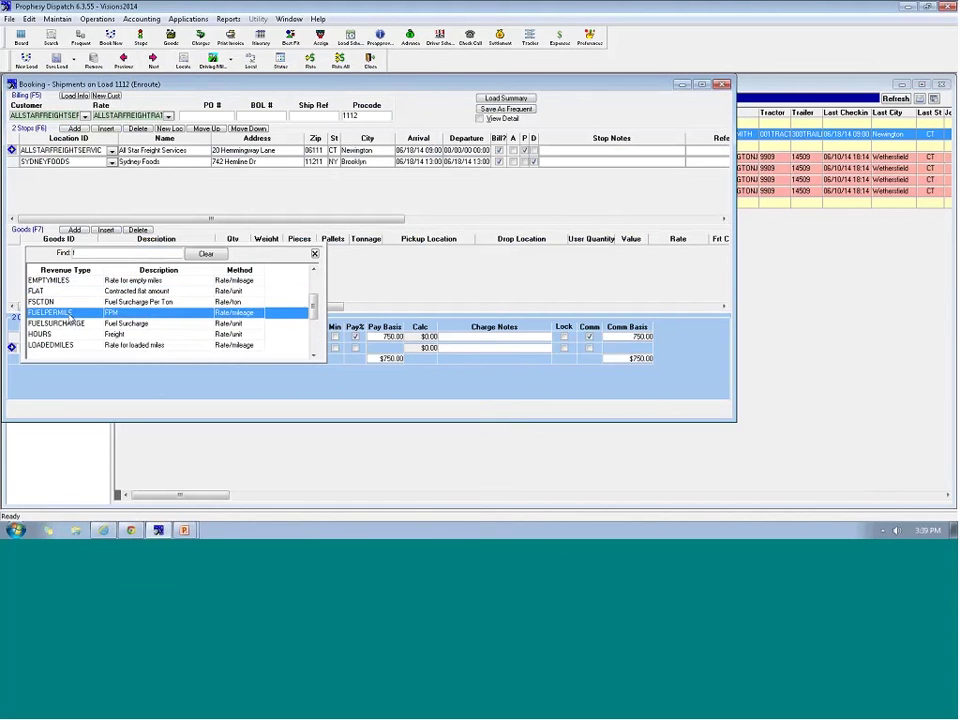
double_click(158, 313)
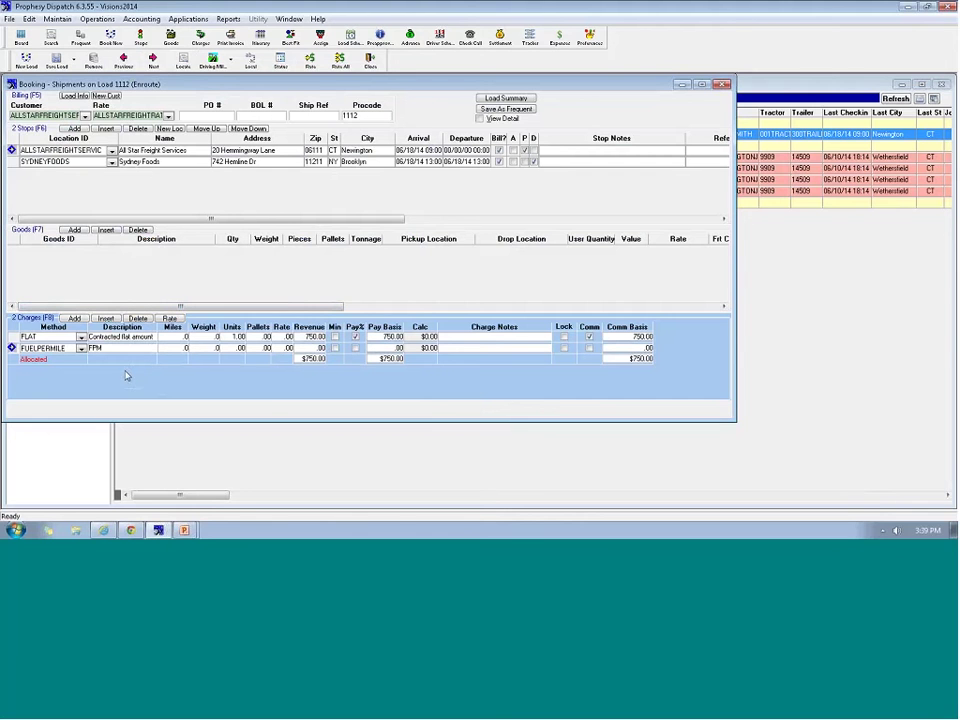
click(287, 348)
text(.42)
click(186, 347)
text(770)
click(122, 62)
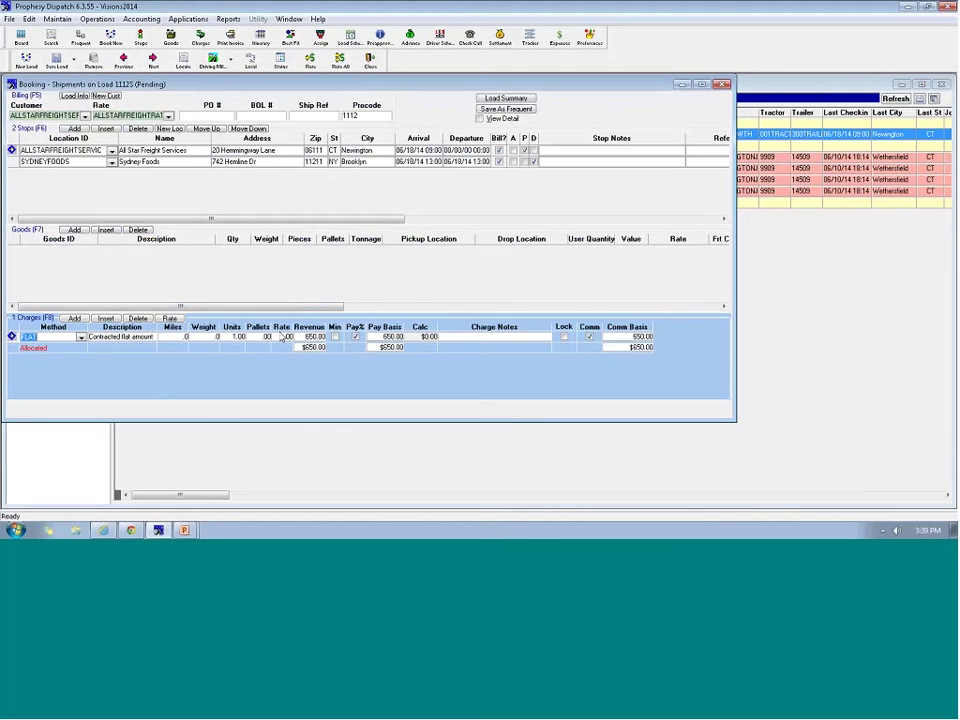
Step: Add a FUELPERMILE charge to load 1112S with a rate of .42 and 65 miles, and check the combined freight bill
click(76, 319)
text(f)
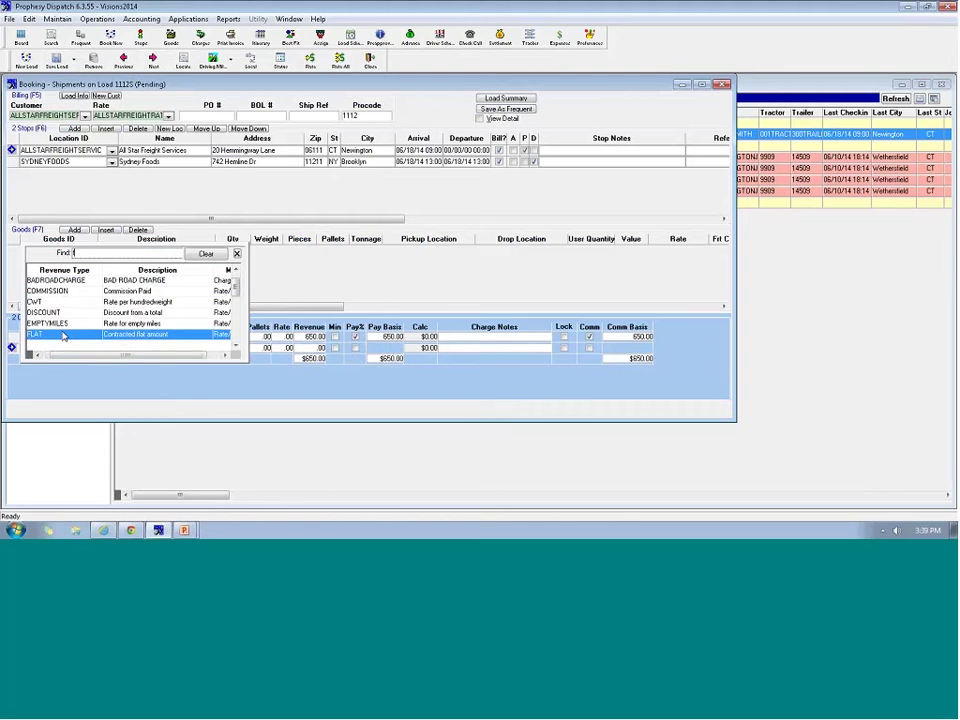
click(235, 347)
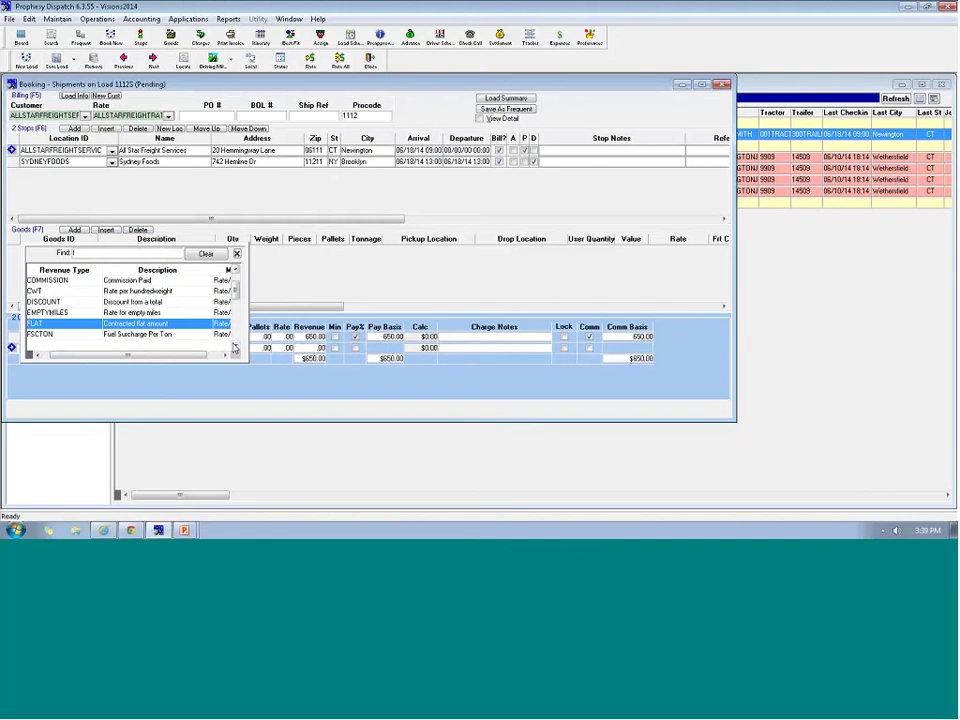
click(235, 347)
double_click(149, 334)
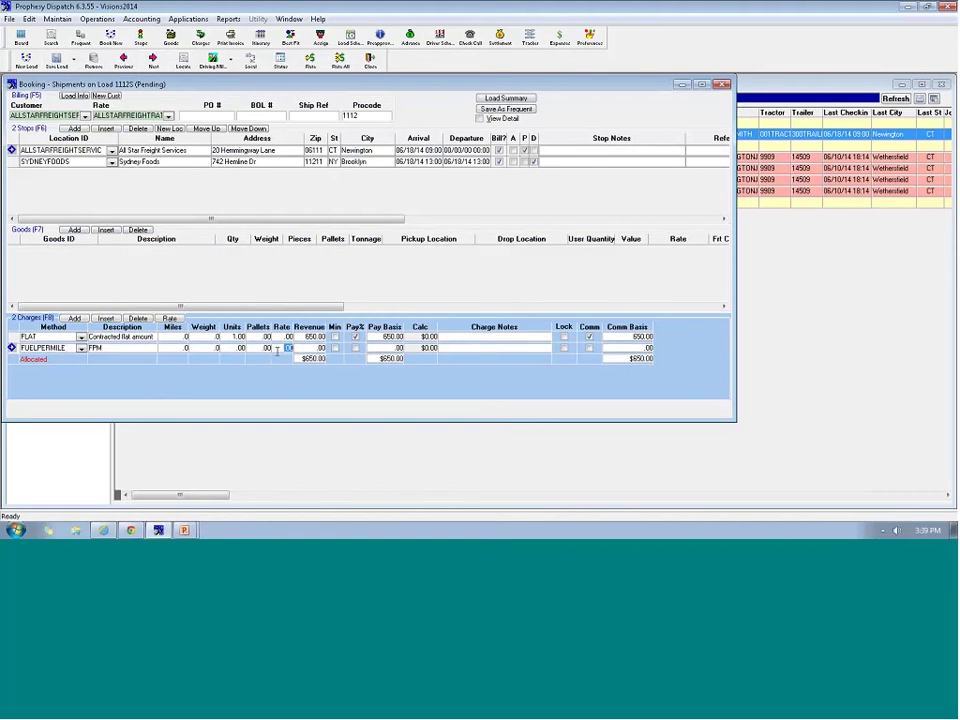
click(186, 347)
text(65)
key(Tab)
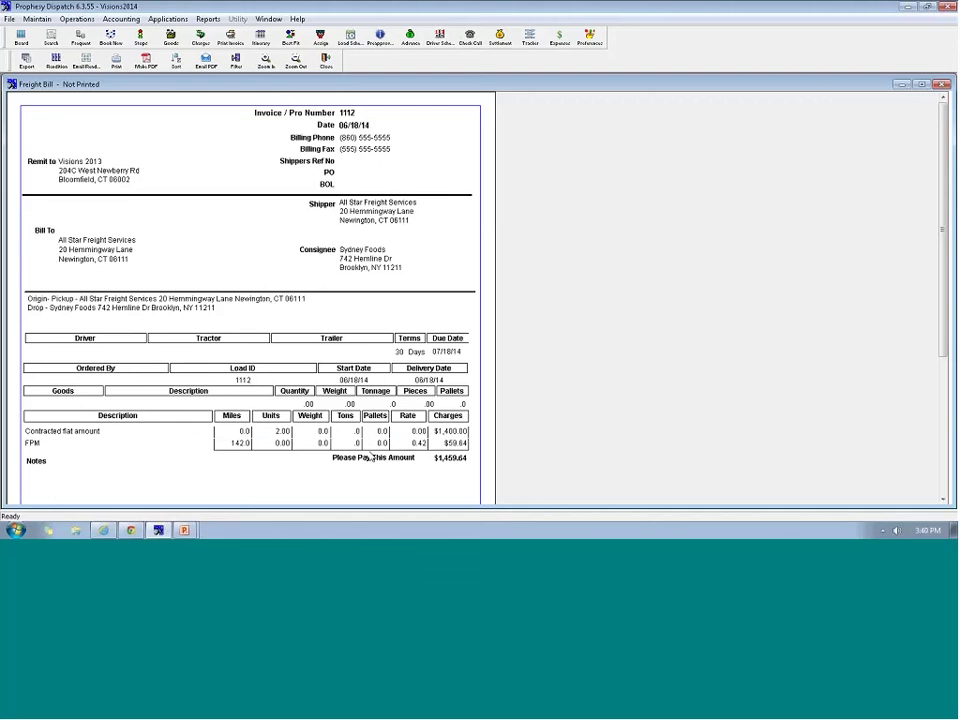
click(233, 40)
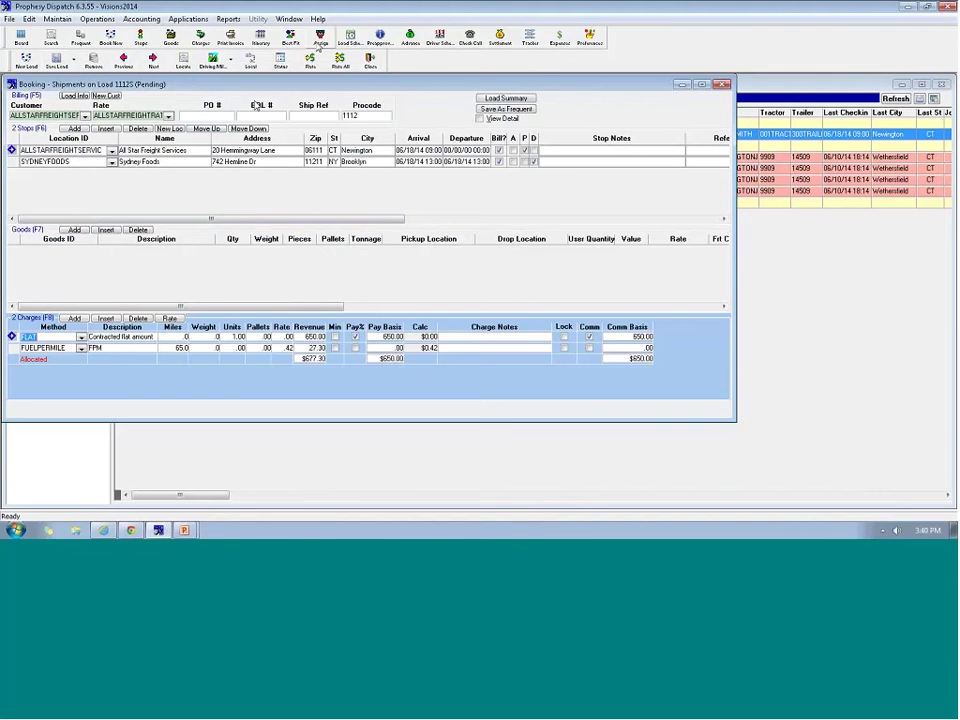
Step: Assign the available driver located in Athens, OH and tractor 002TRACTOR to load 1112S
click(320, 42)
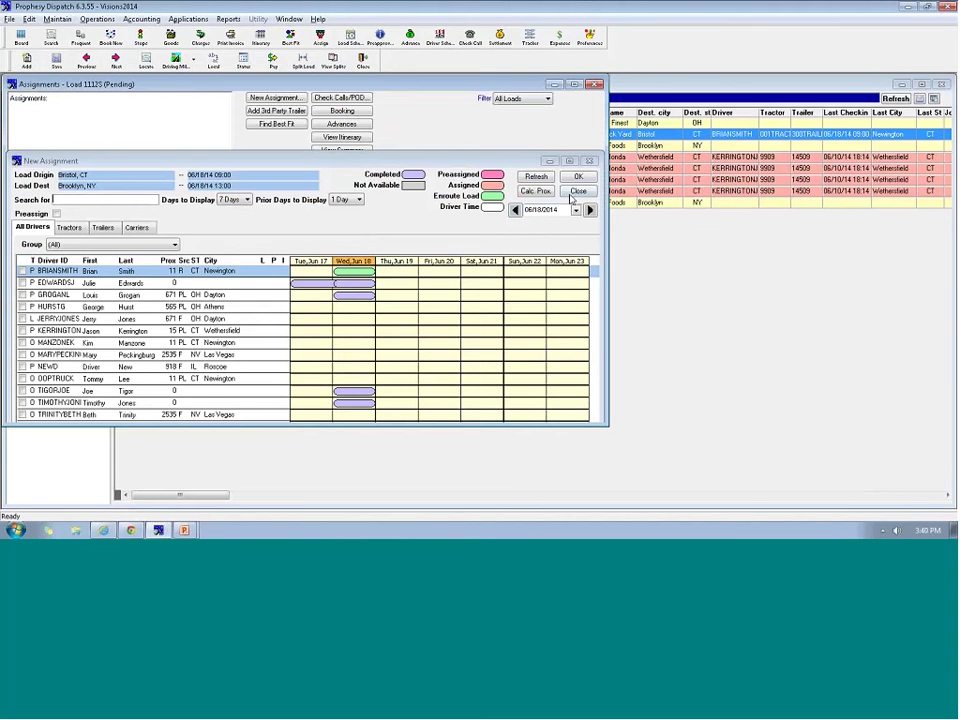
double_click(101, 308)
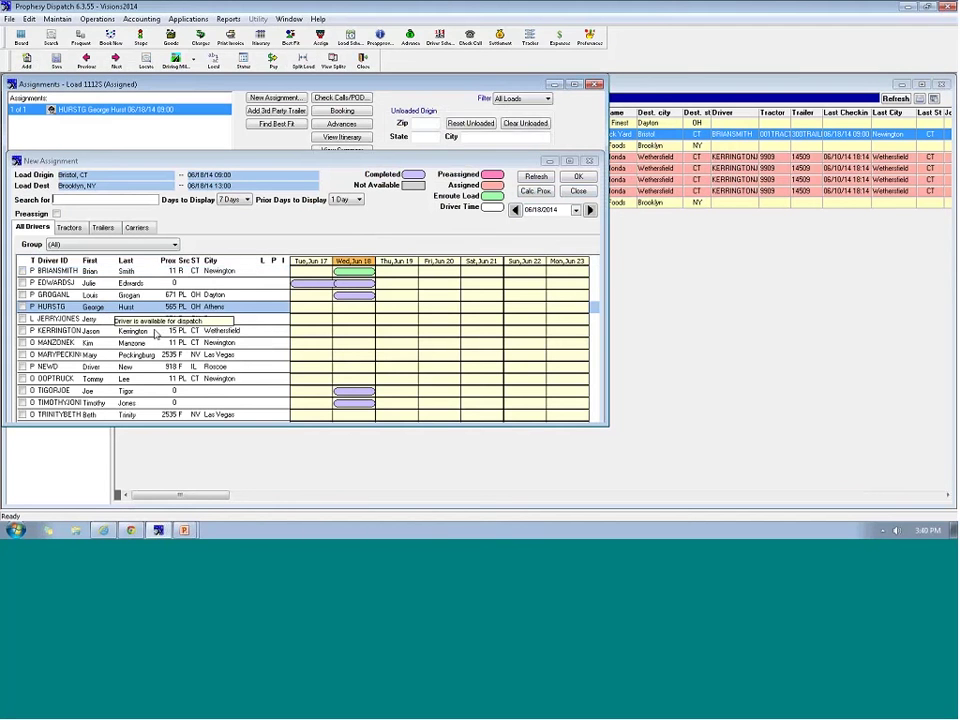
click(70, 227)
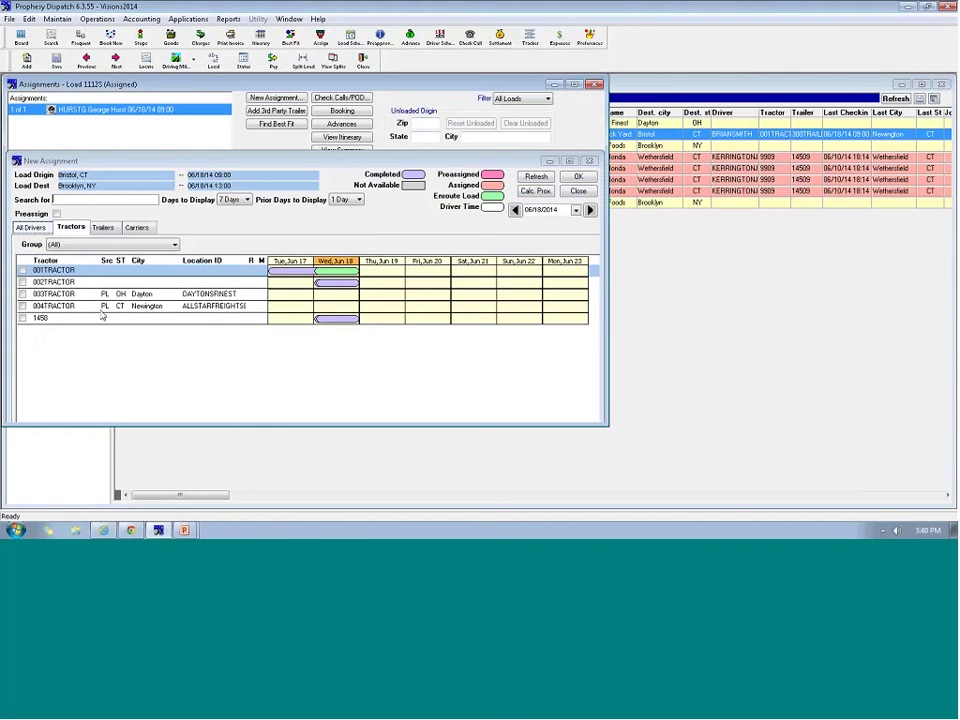
double_click(439, 285)
click(578, 190)
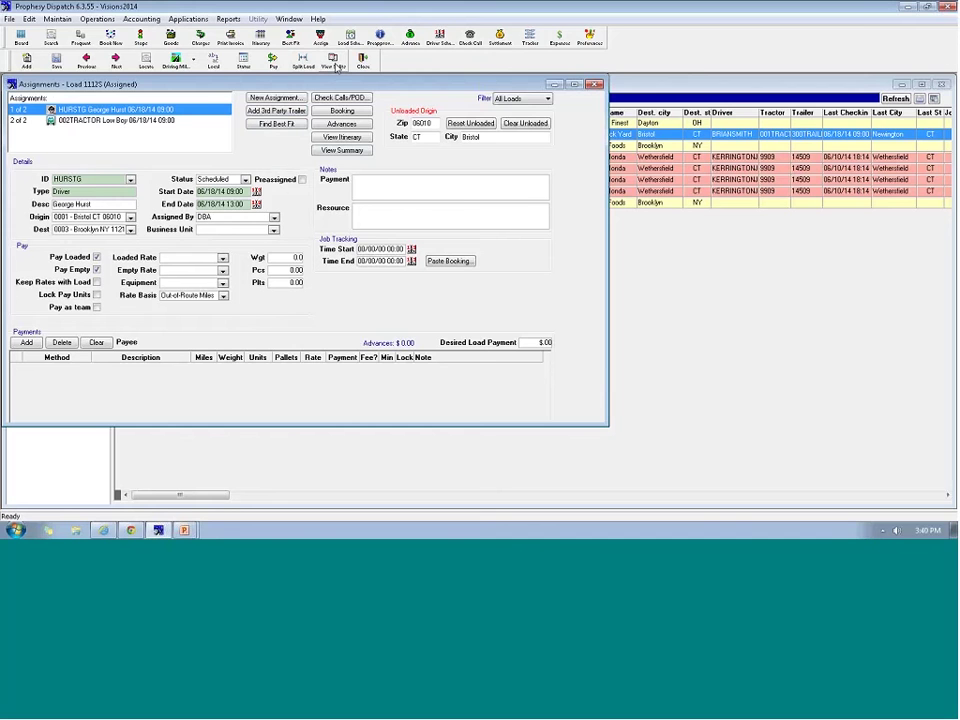
Step: Compare the stops, charges, assignments and payments of loads 1112 and 1112S in the load split sequence
click(337, 66)
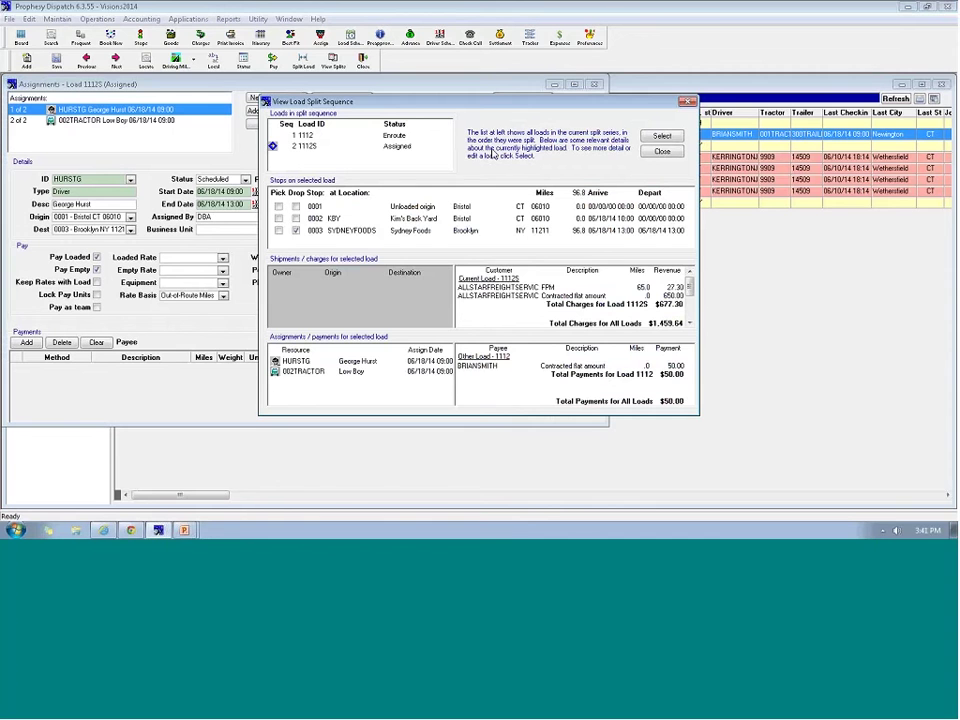
click(305, 136)
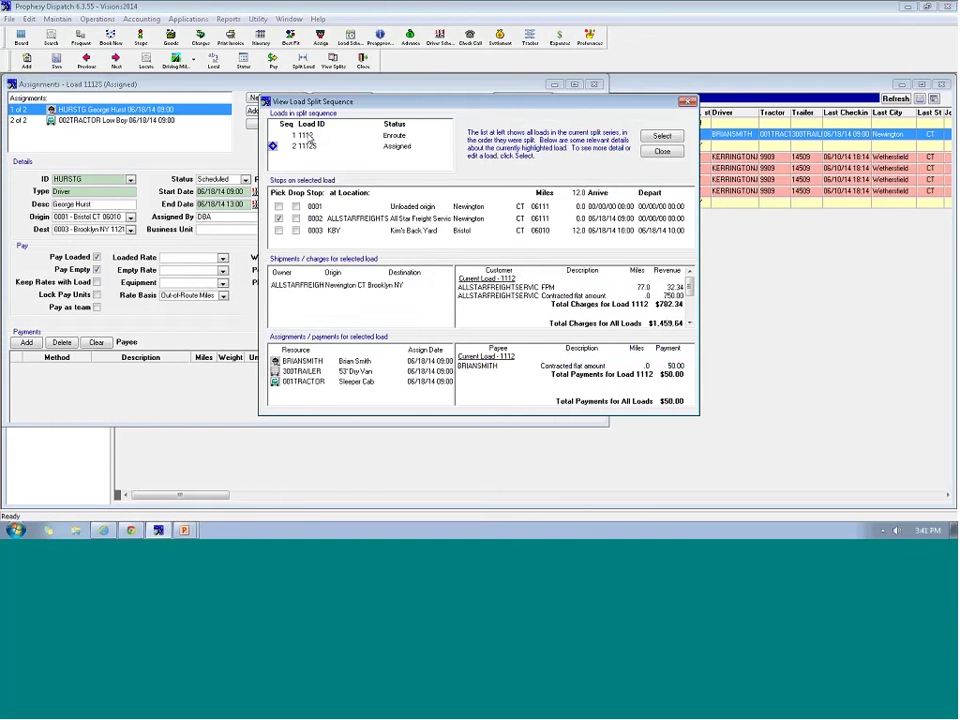
click(309, 136)
click(311, 145)
click(309, 136)
click(311, 145)
click(309, 137)
click(310, 145)
click(309, 136)
click(310, 145)
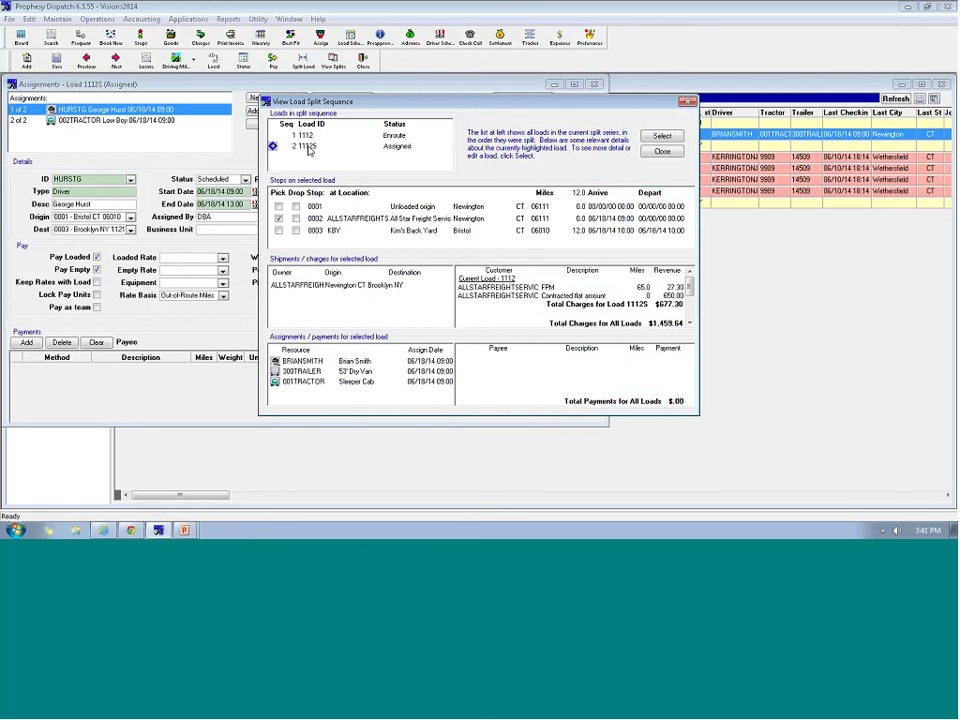
click(309, 136)
click(310, 145)
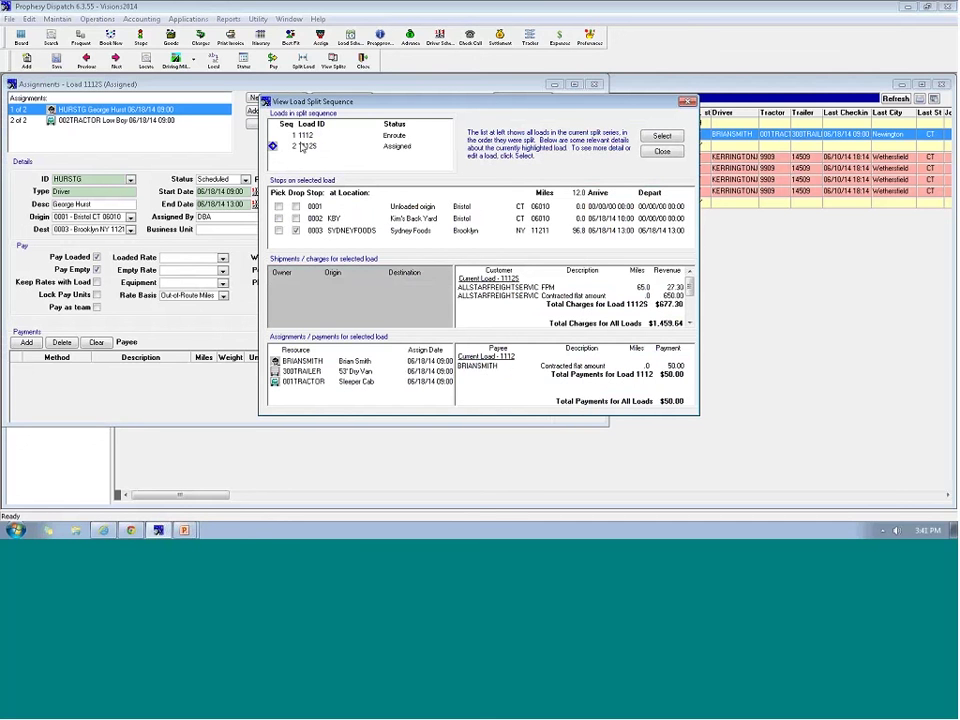
click(309, 136)
click(310, 145)
click(309, 136)
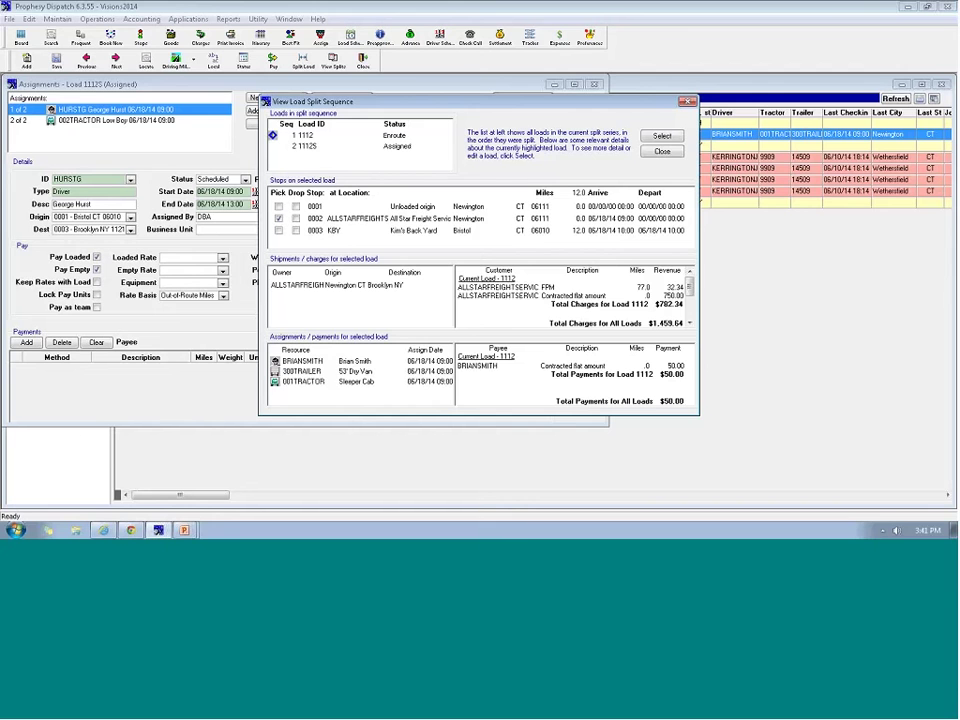
click(314, 147)
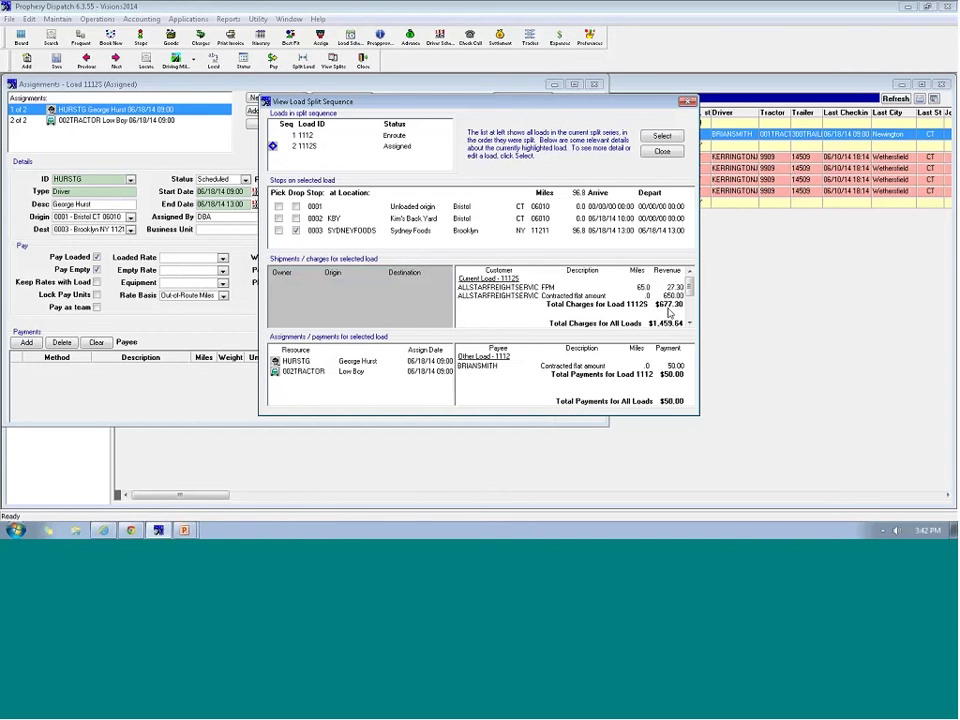
key(Up)
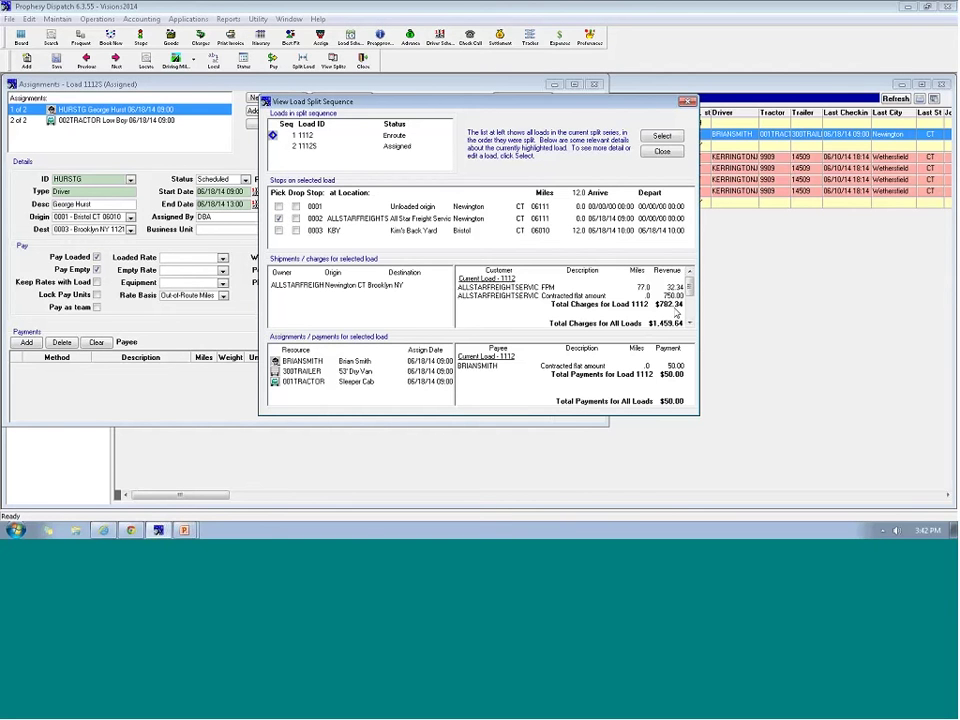
key(Down)
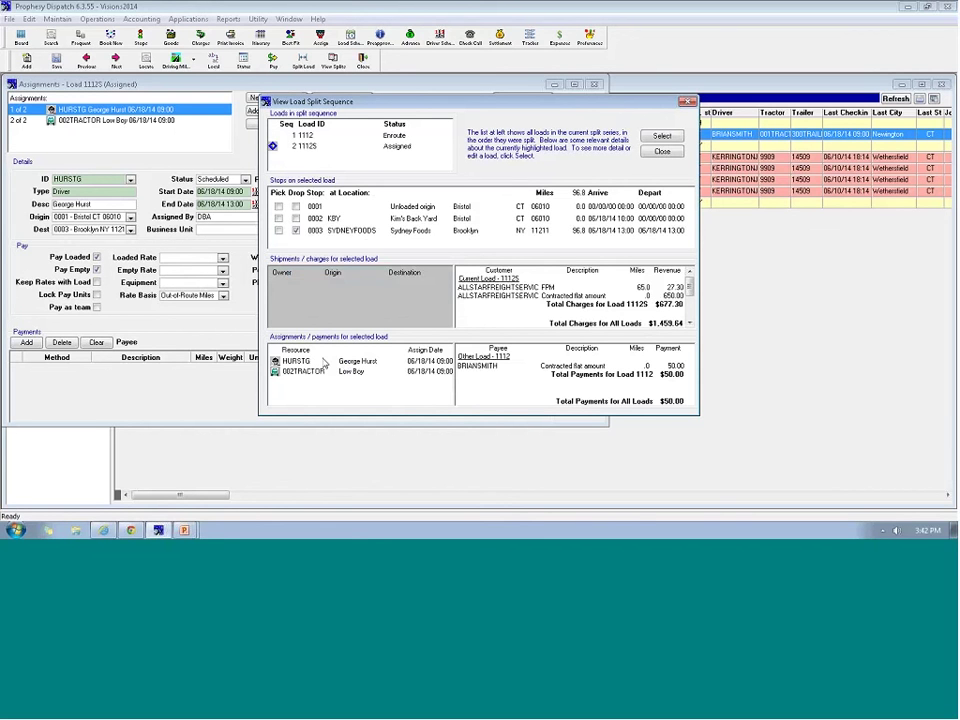
click(312, 137)
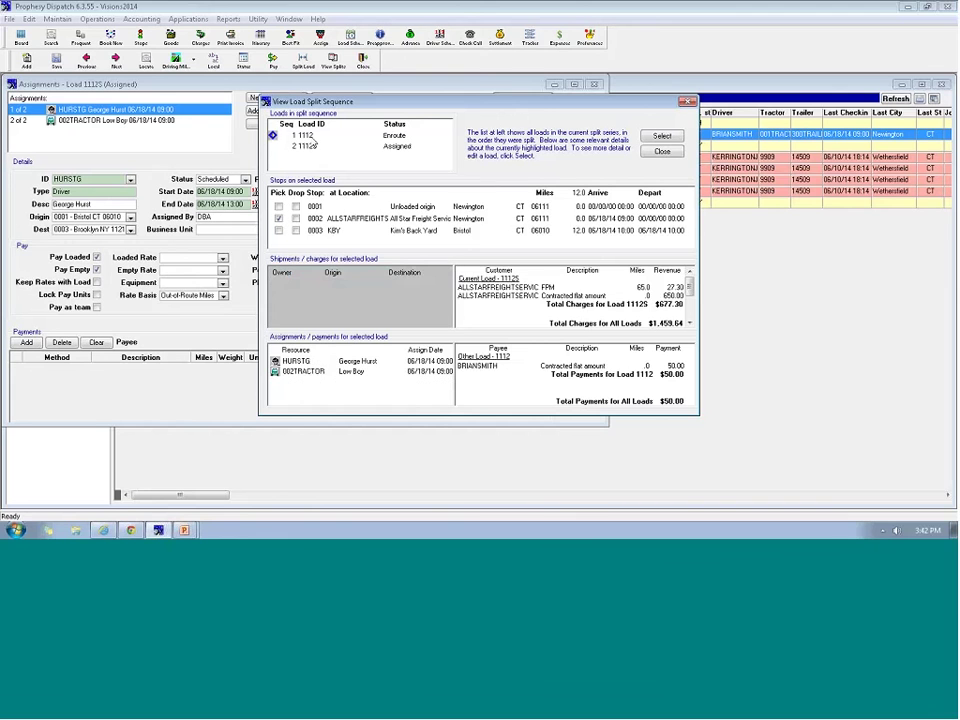
click(308, 146)
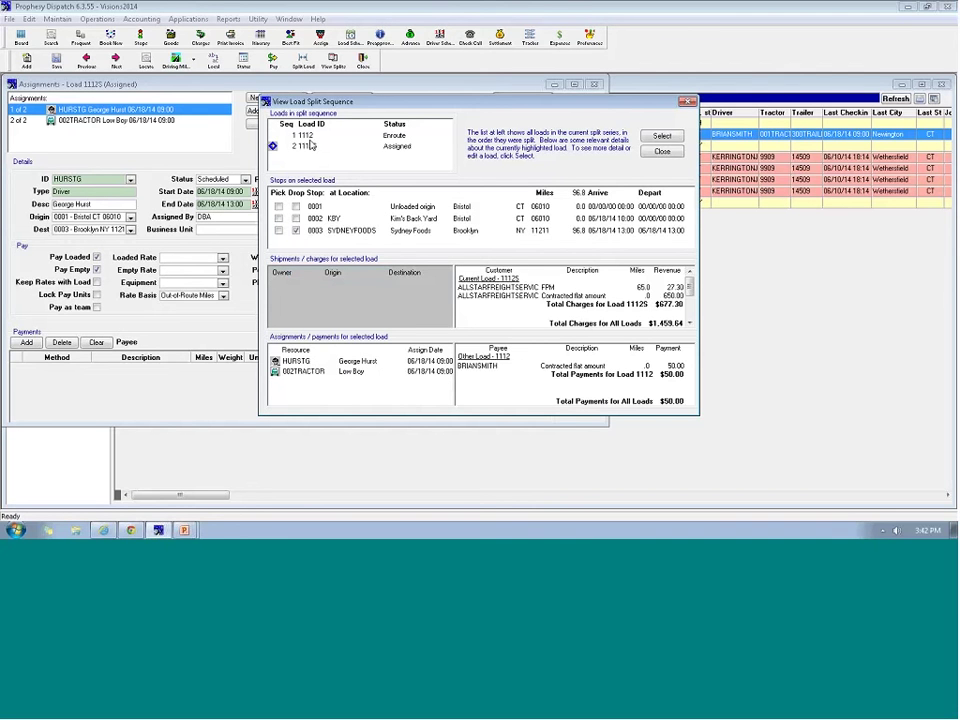
Step: Review load 1112's charges in the load split sequence, and look over the split settings for load 1112S
scroll(492, 302, down, 2)
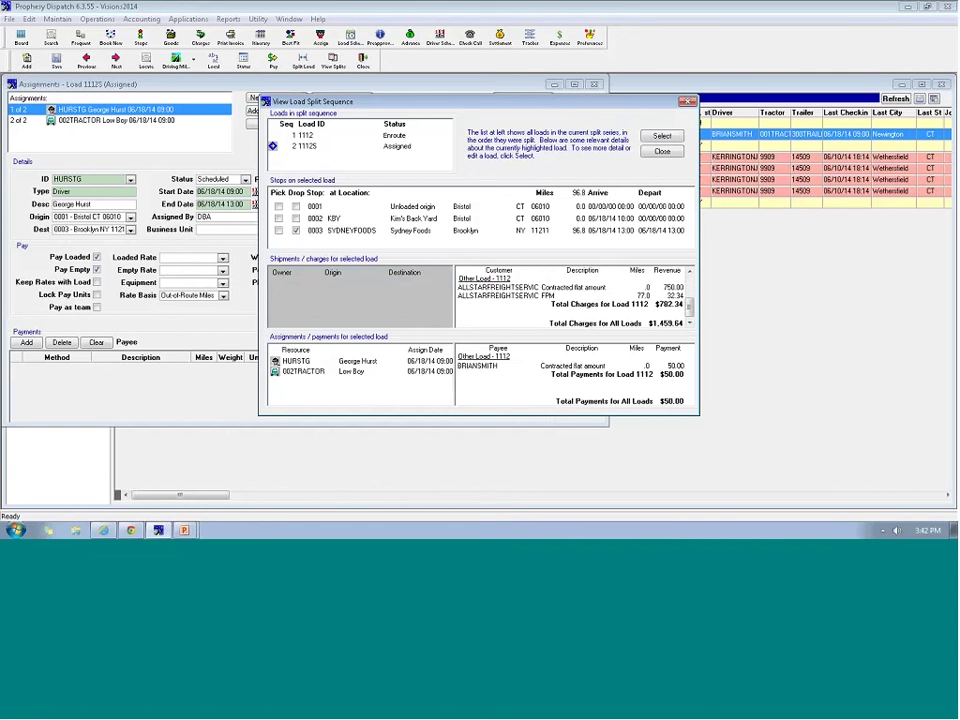
click(663, 152)
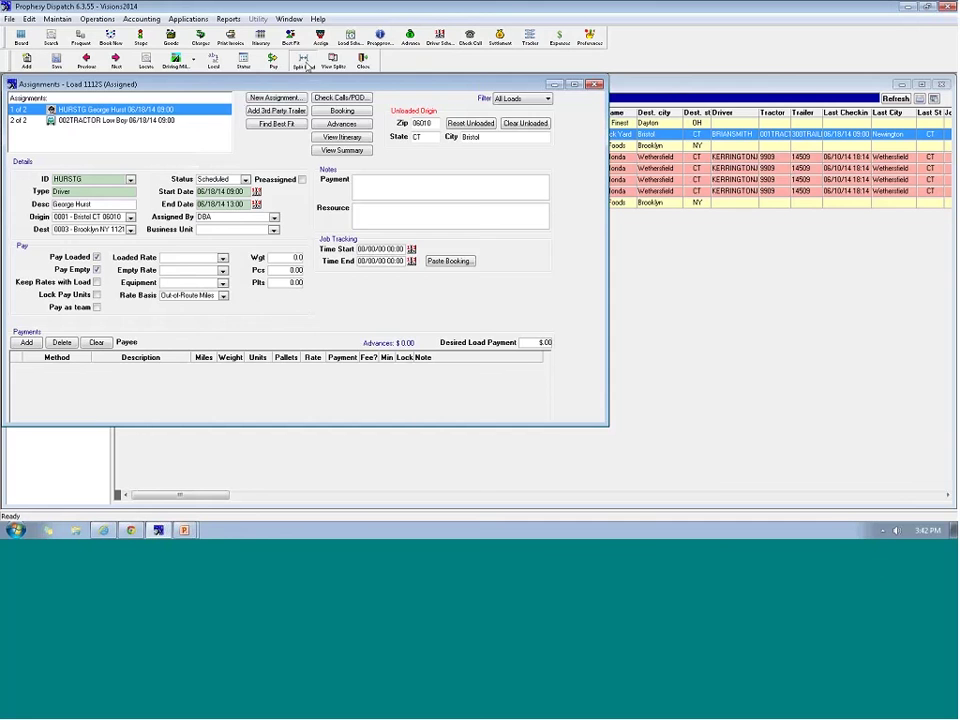
click(302, 62)
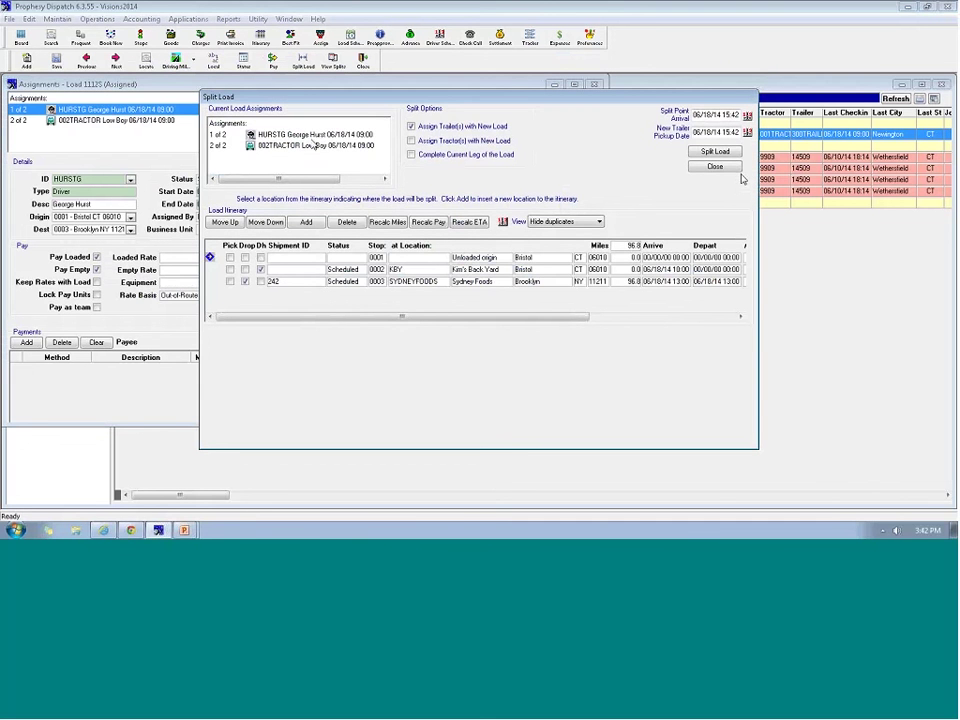
click(724, 168)
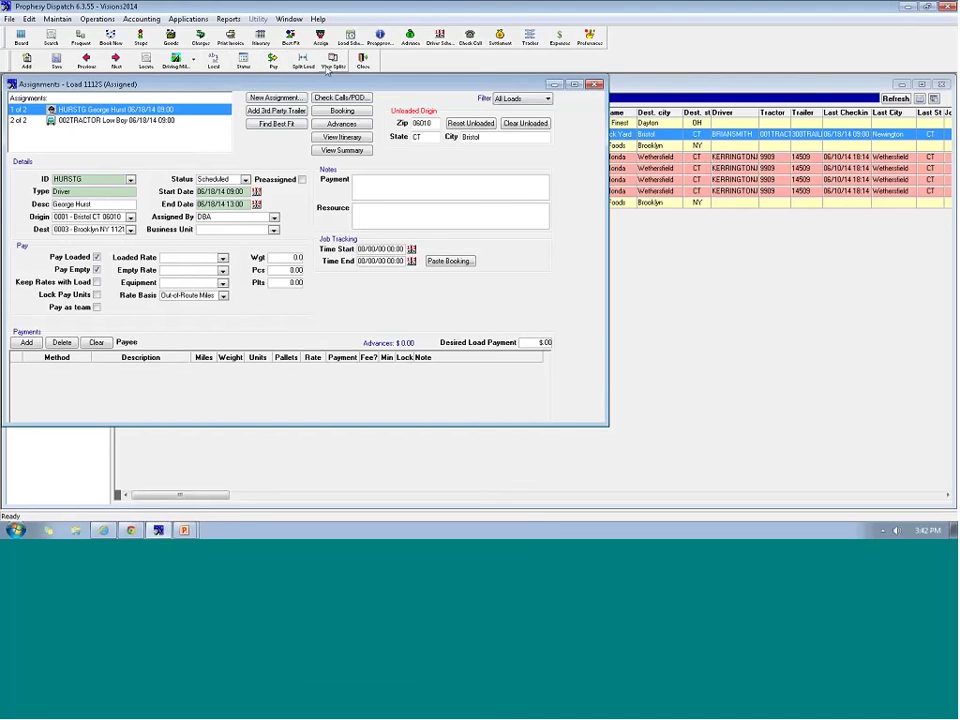
Step: Open load 1112 from the load split sequence to view its assignments, and list the split loads on the dispatch board
click(333, 62)
click(302, 135)
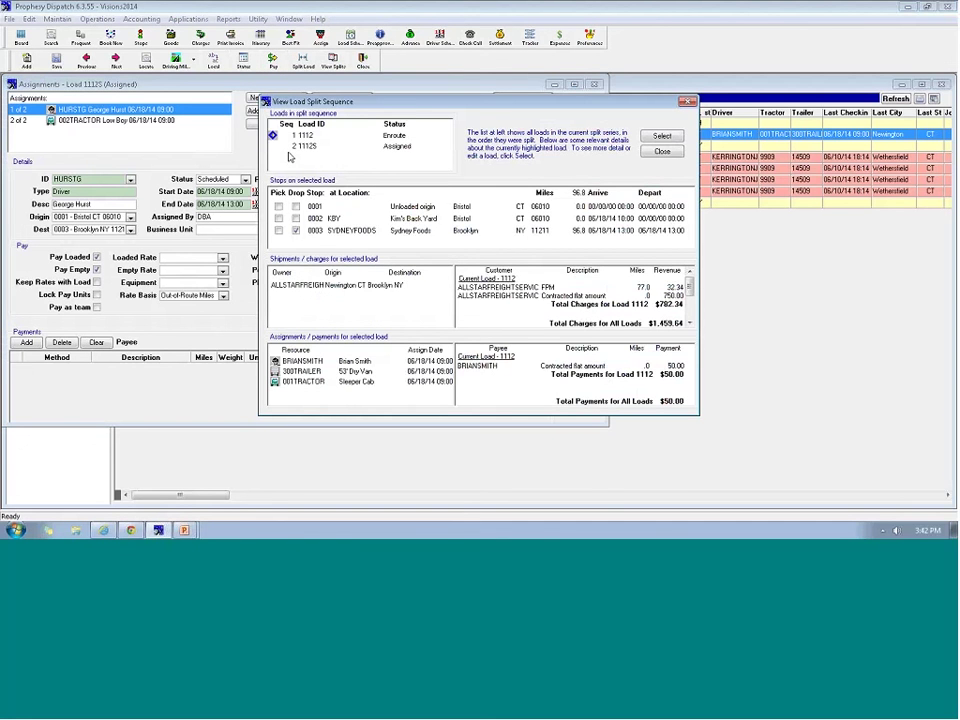
click(662, 136)
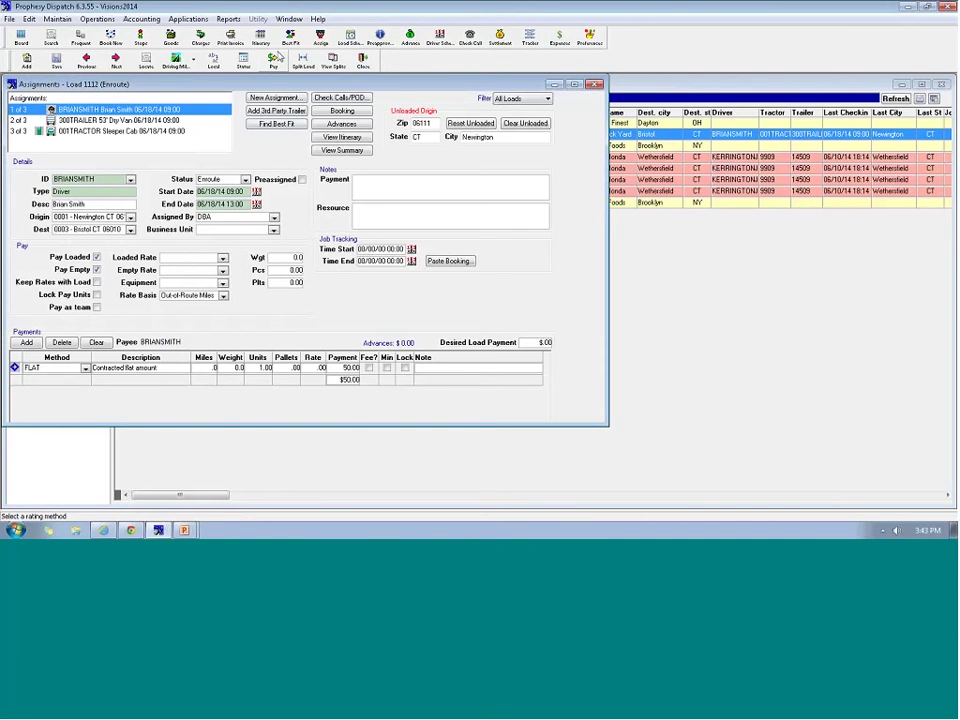
click(594, 84)
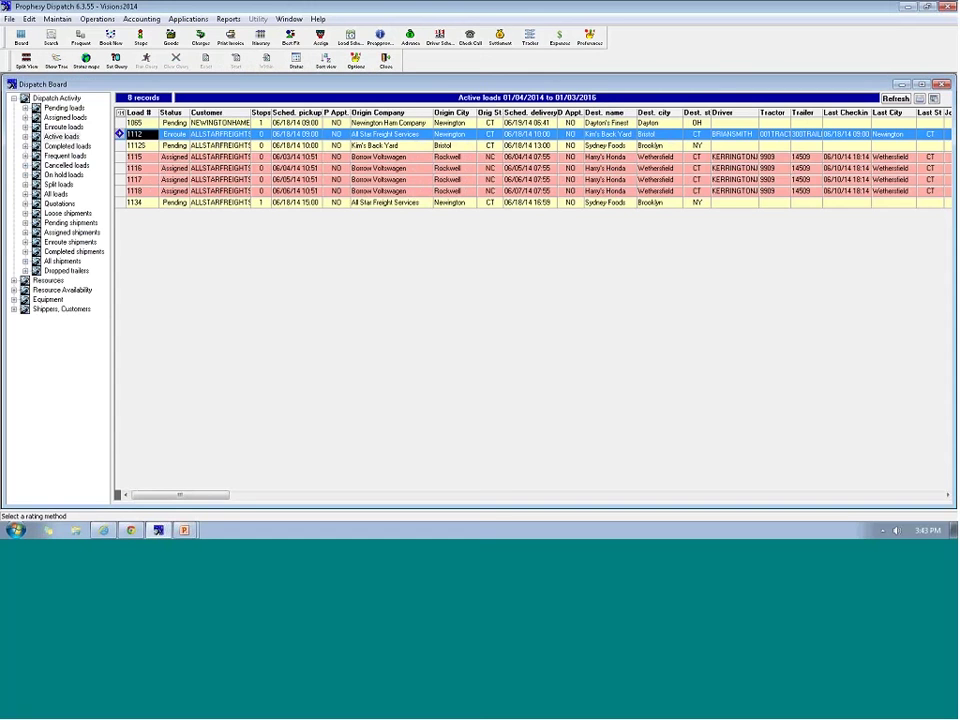
click(58, 185)
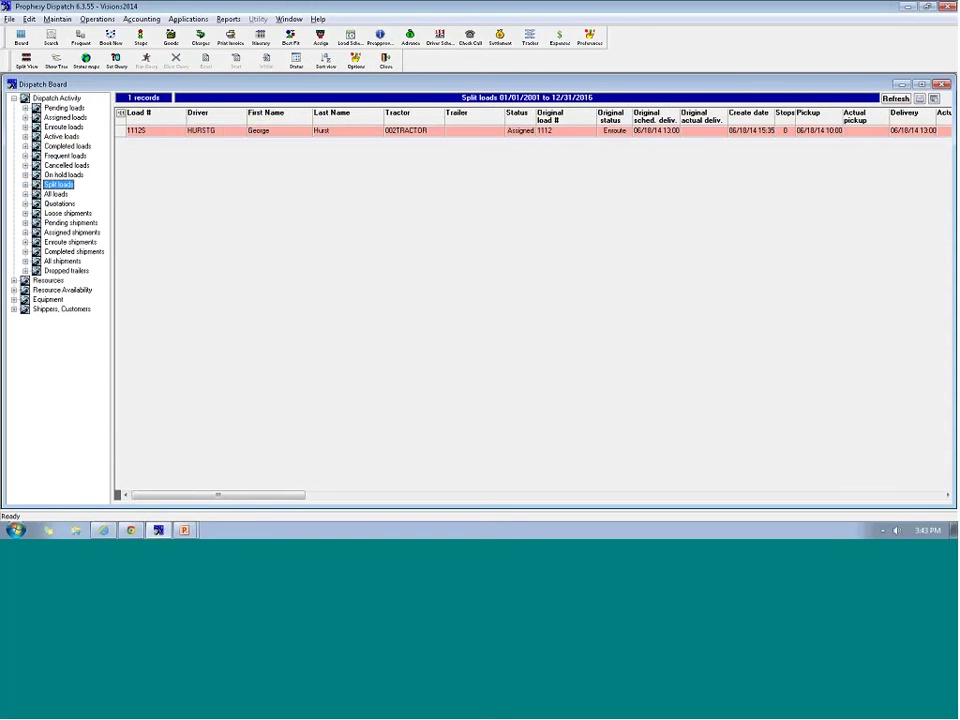
click(401, 180)
Step: Change the status of load 1112 in the active loads from Enroute to Completed, updating all its resources
click(61, 138)
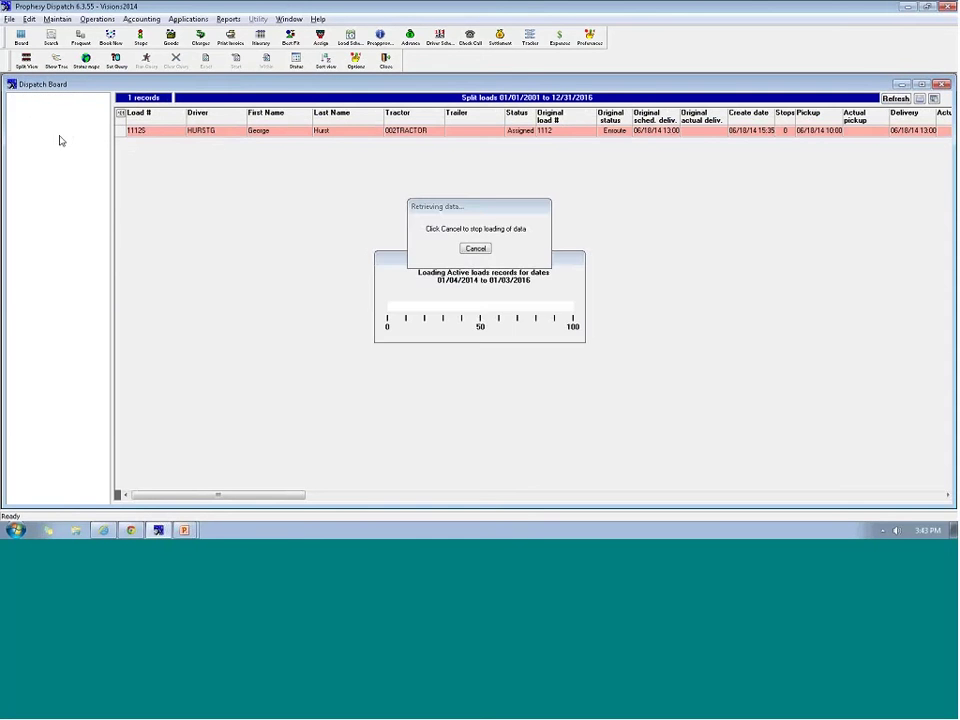
click(140, 134)
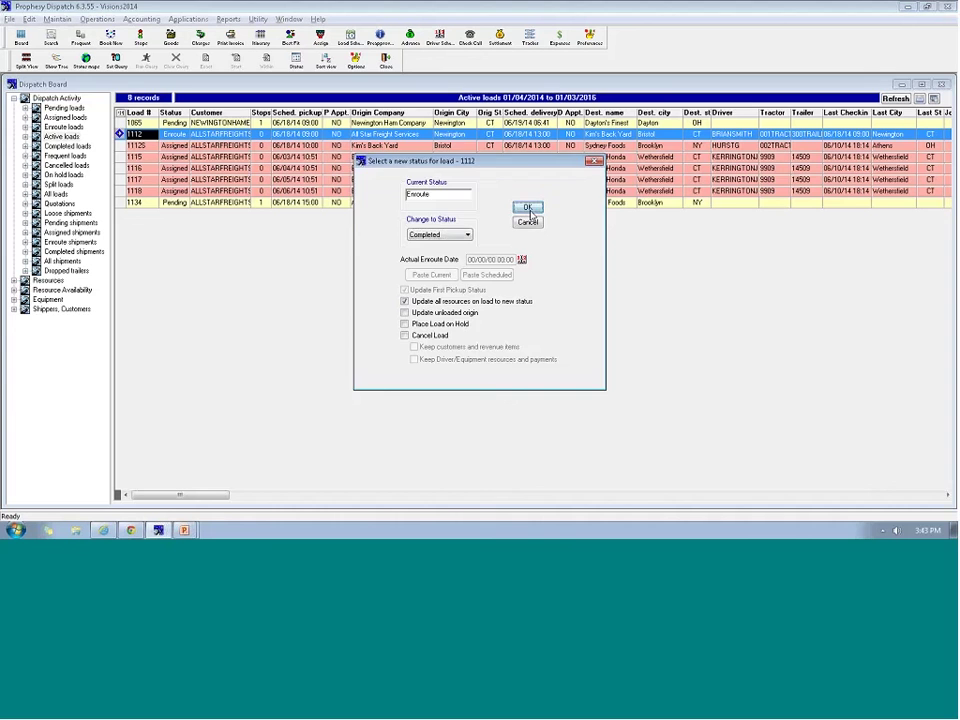
click(527, 208)
click(697, 118)
Step: Change the status of load 1112S to Enroute and refresh the active loads list
click(140, 145)
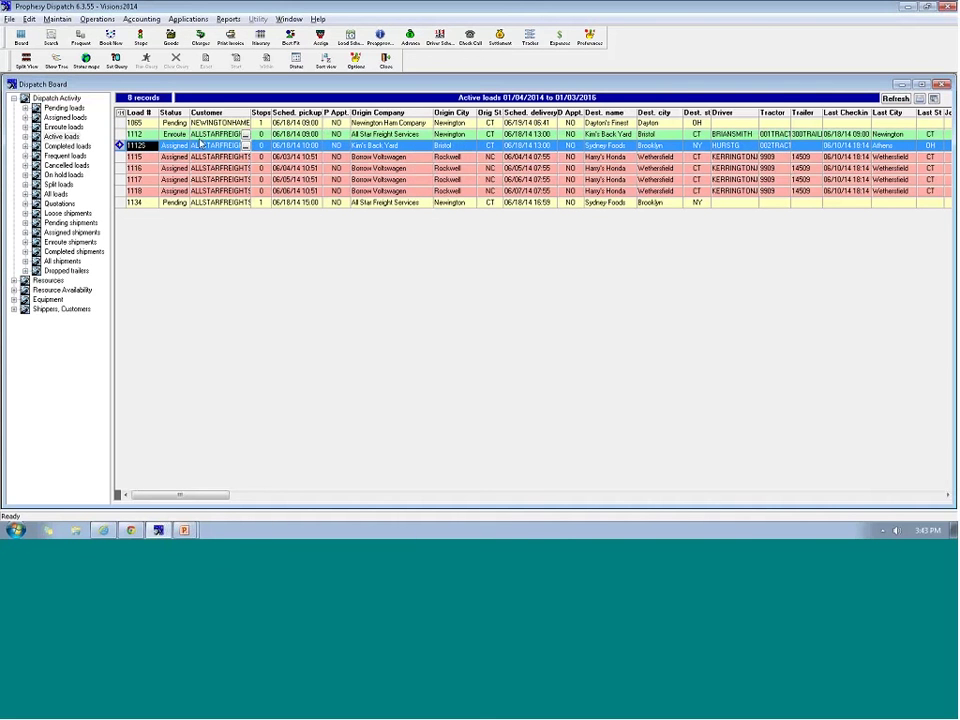
click(296, 61)
click(527, 221)
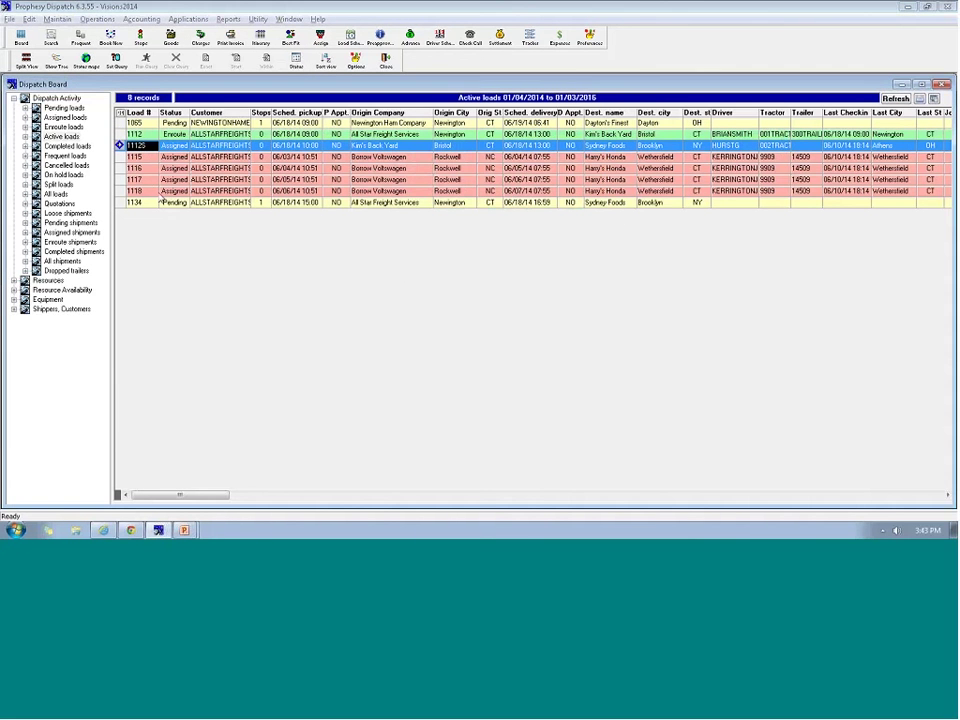
click(893, 99)
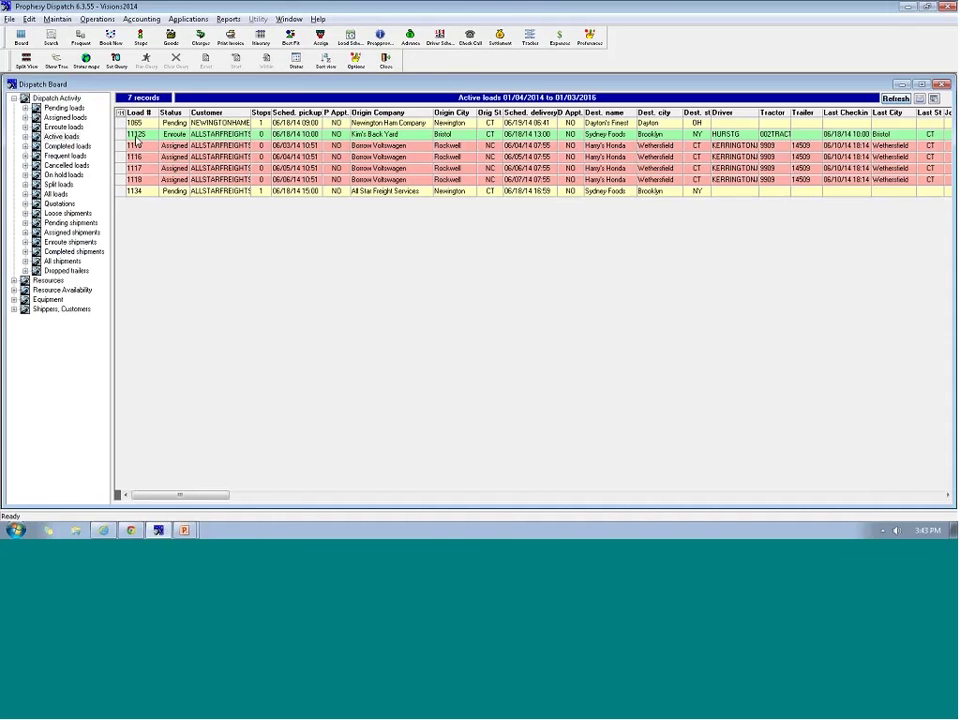
Step: Check the split, pending and active loads lists on the dispatch board
click(58, 185)
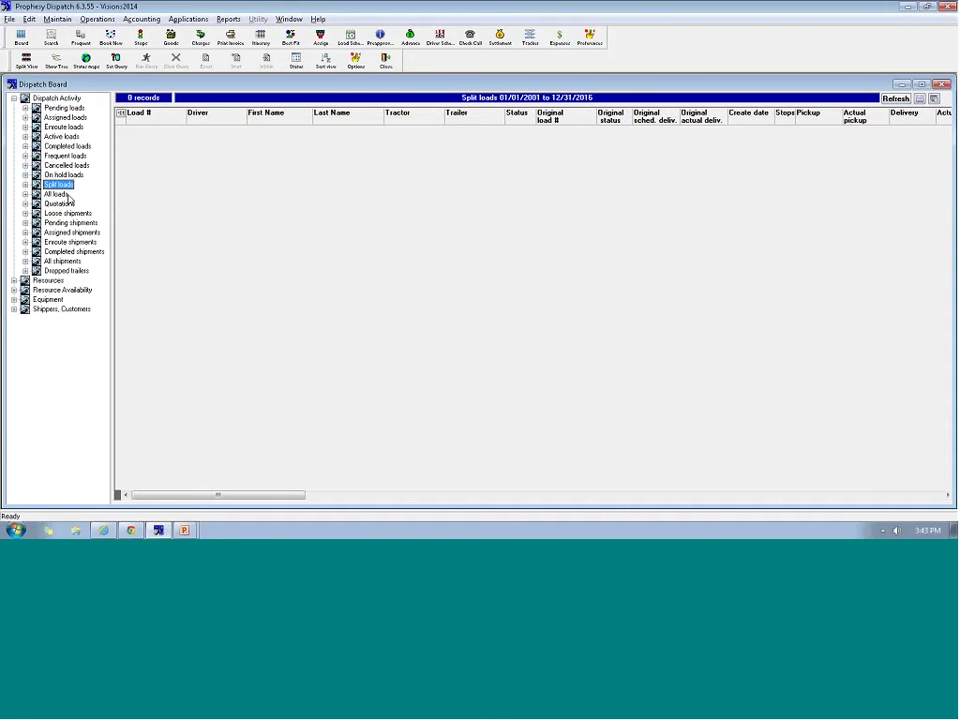
click(898, 99)
click(58, 185)
click(60, 108)
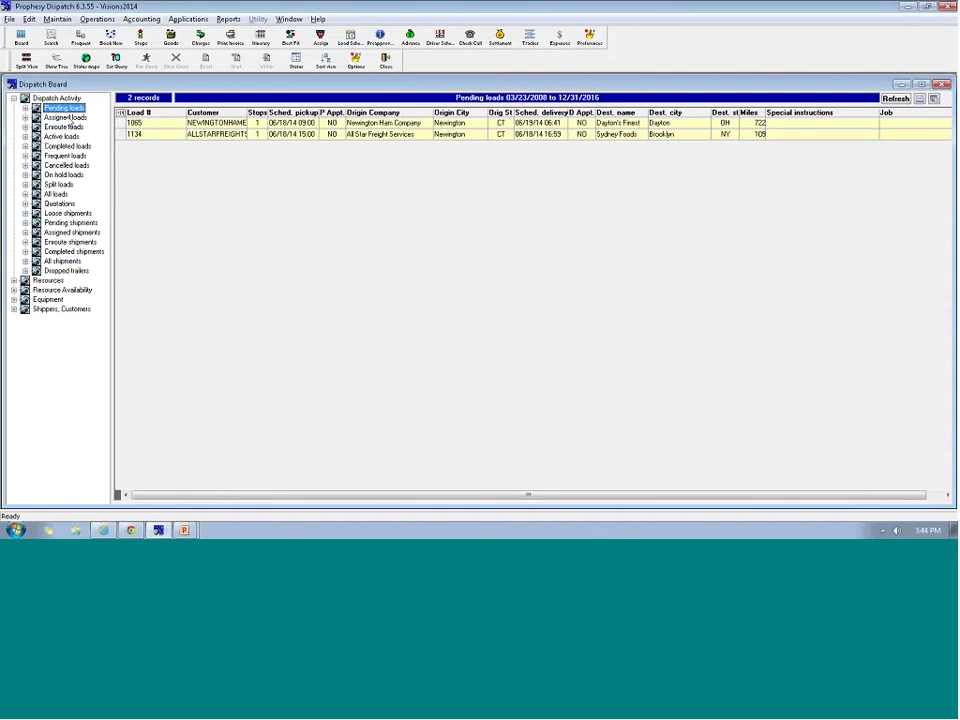
click(66, 118)
key(Up)
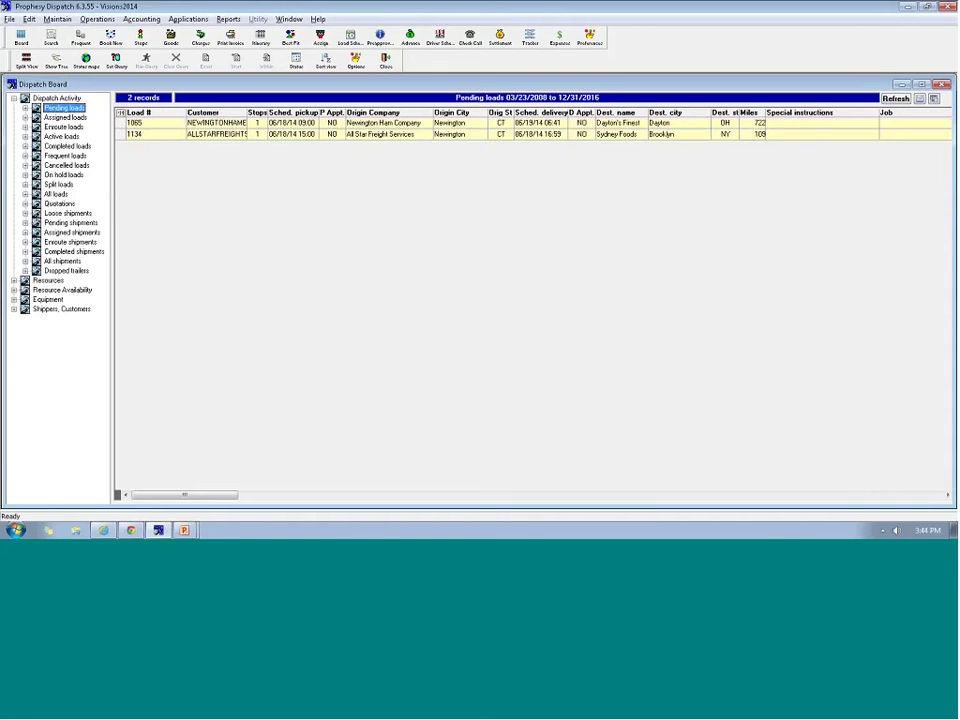
click(62, 136)
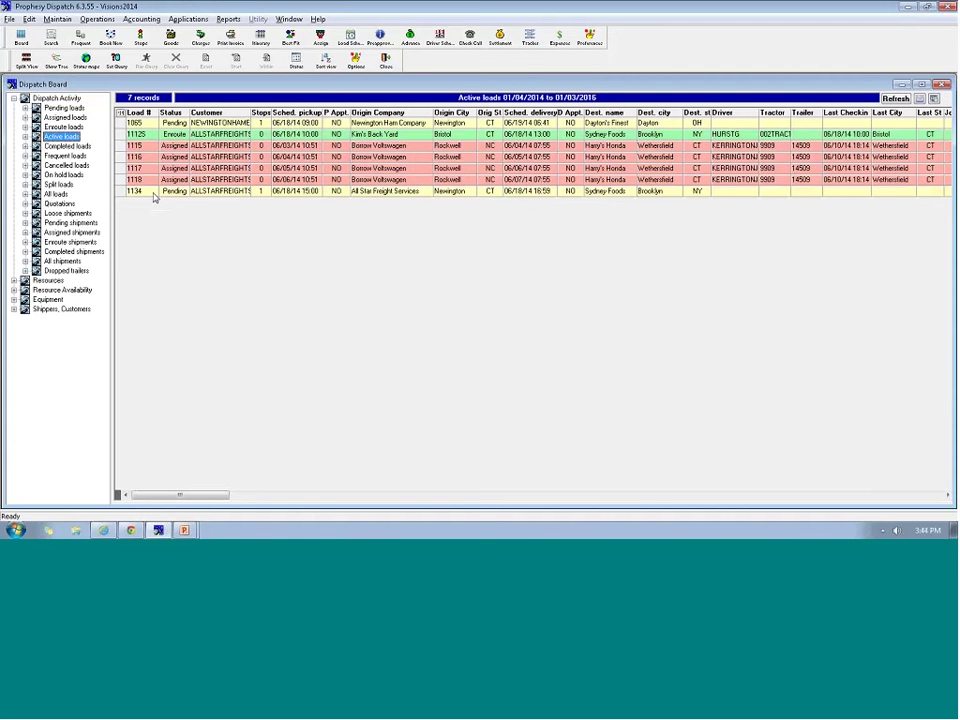
Step: Start splitting load 1115 and add KBY (Kim's Back Yard) as itinerary stop 2, arriving 06/03/14 15:44
click(205, 145)
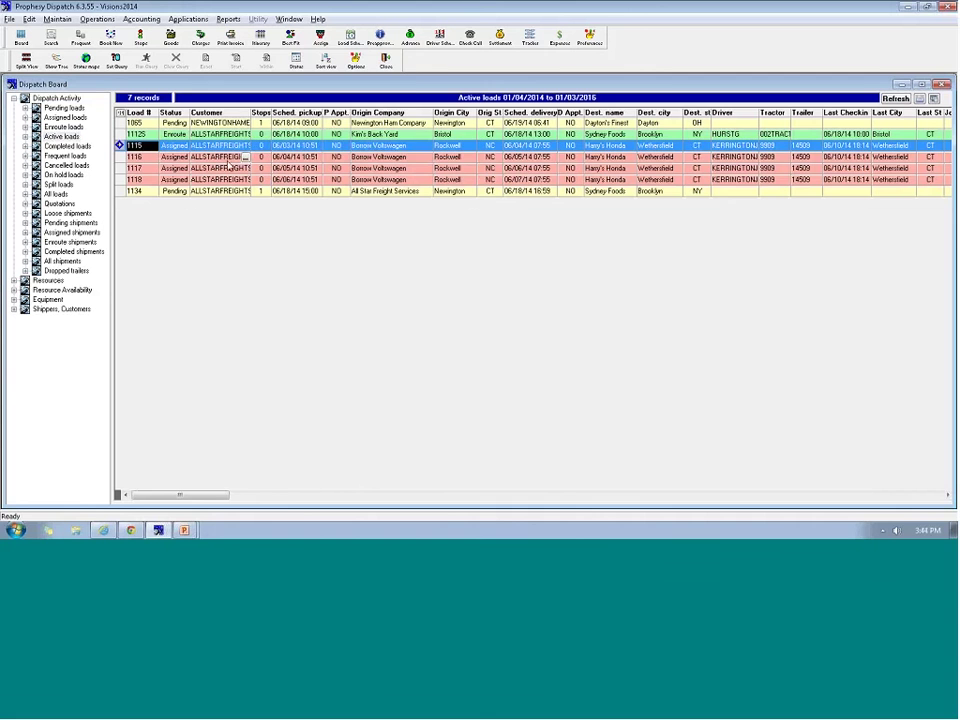
right_click(252, 162)
click(321, 154)
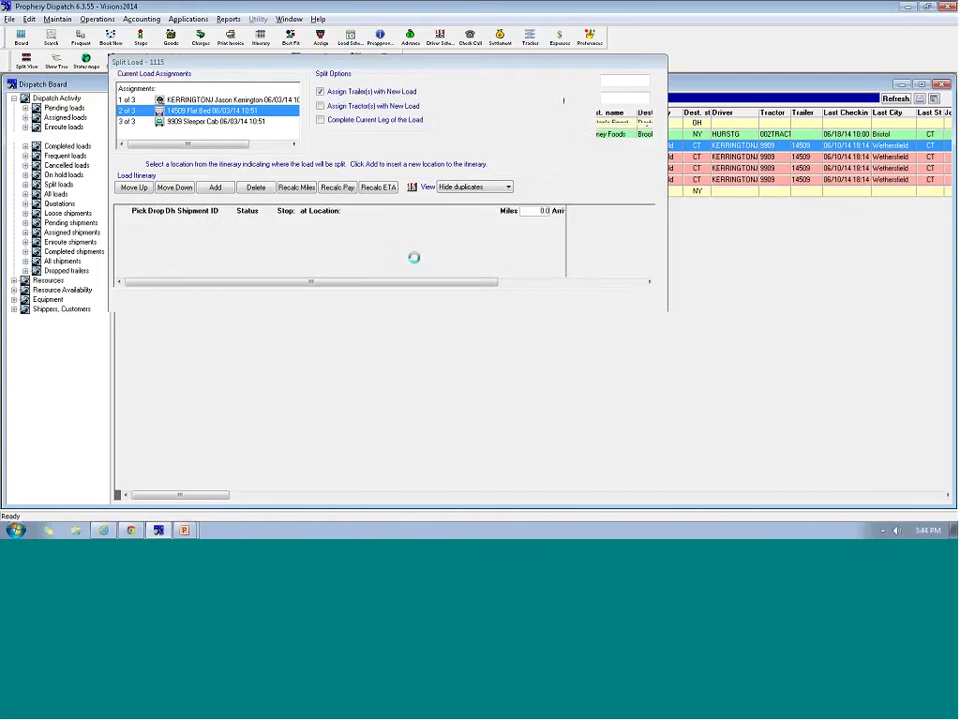
double_click(392, 274)
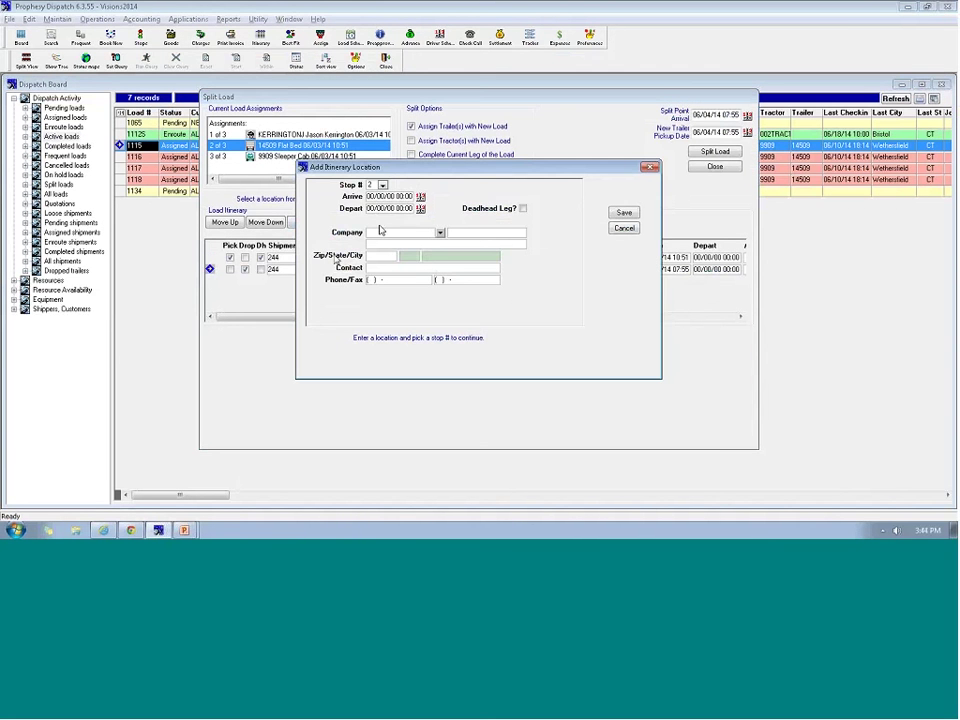
click(440, 232)
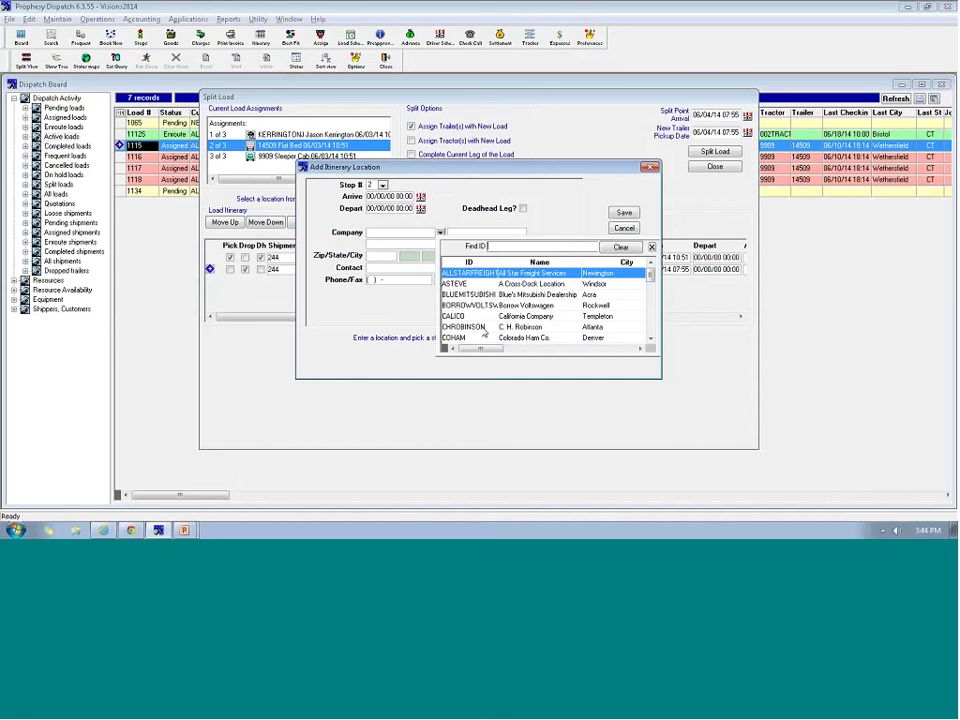
text(KBY)
click(462, 279)
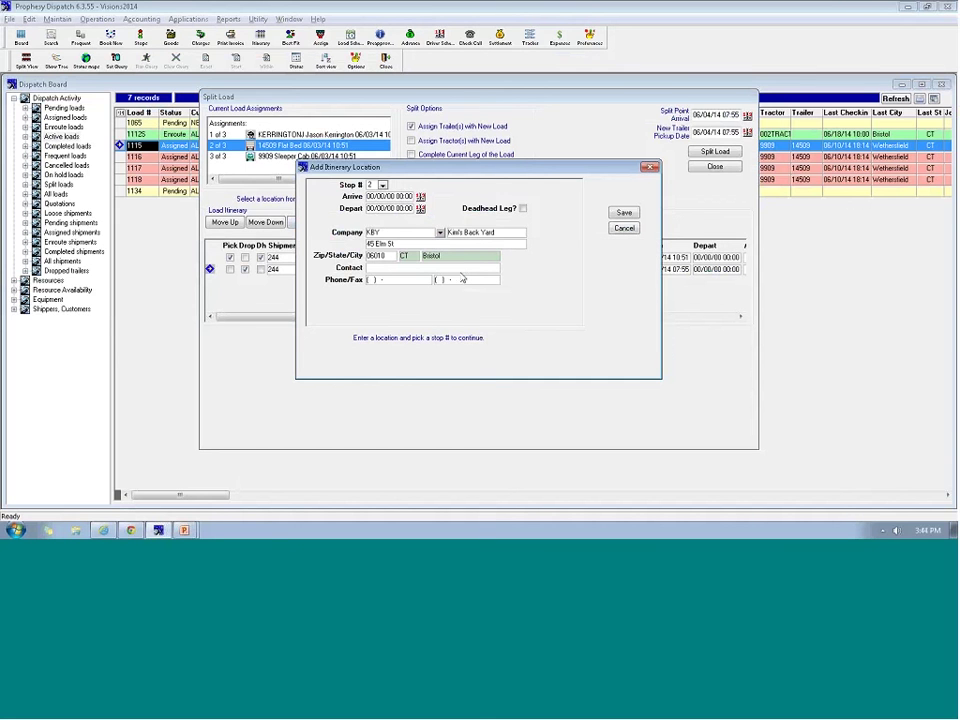
drag(499, 167, 535, 309)
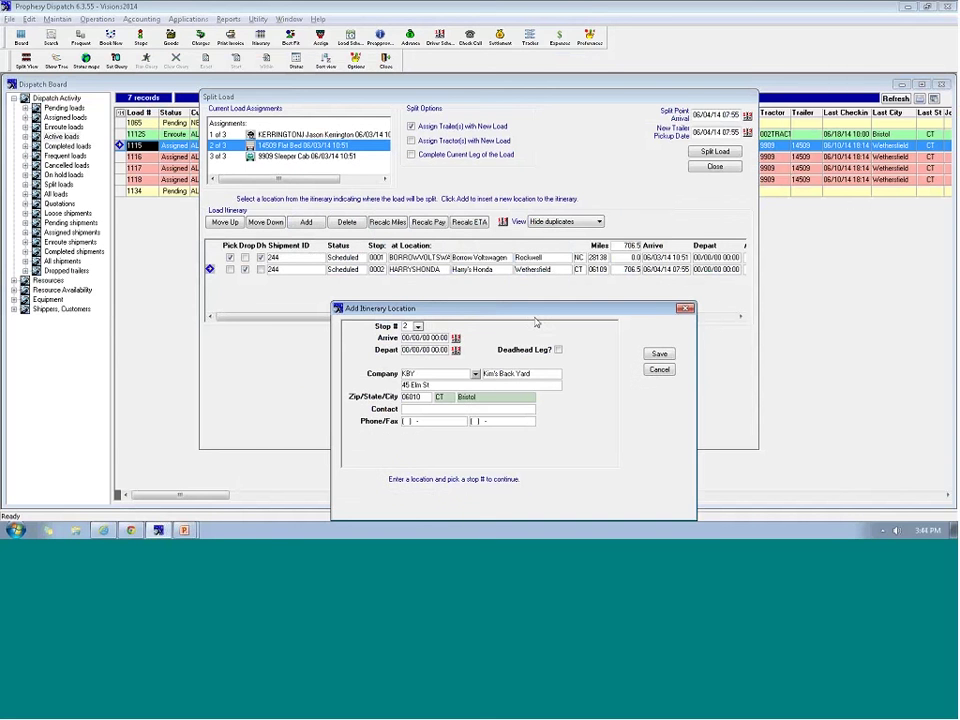
click(456, 338)
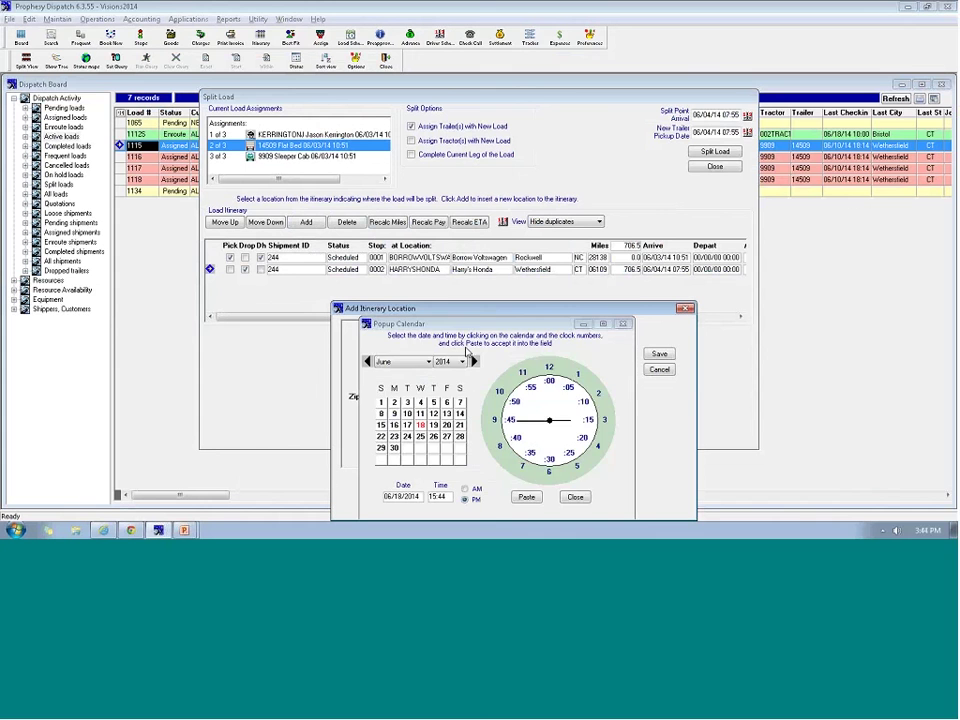
key(Escape)
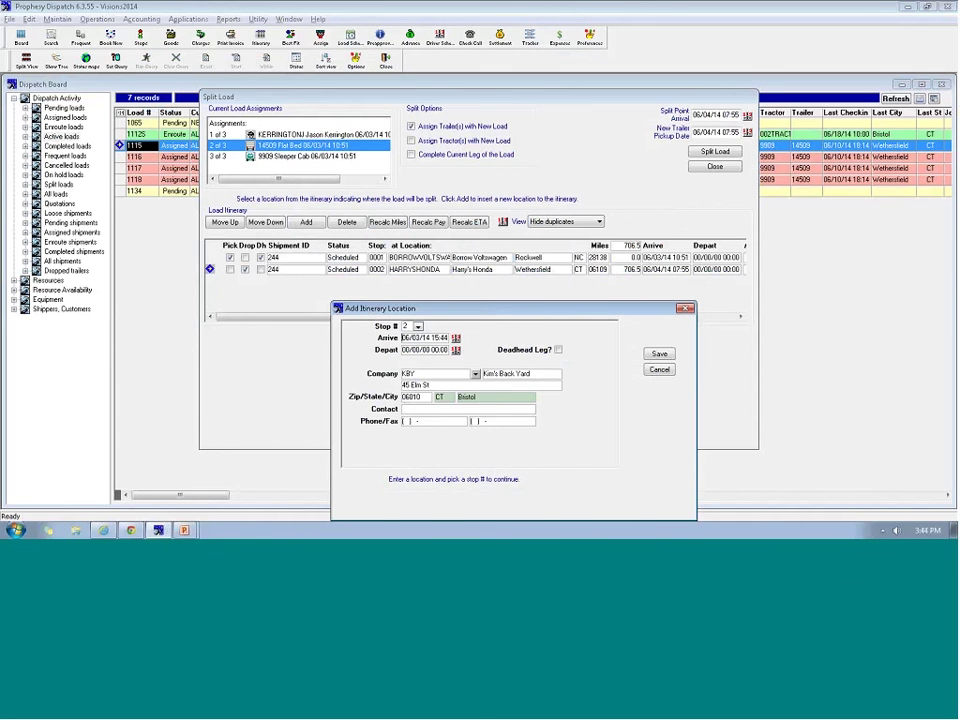
key(Return)
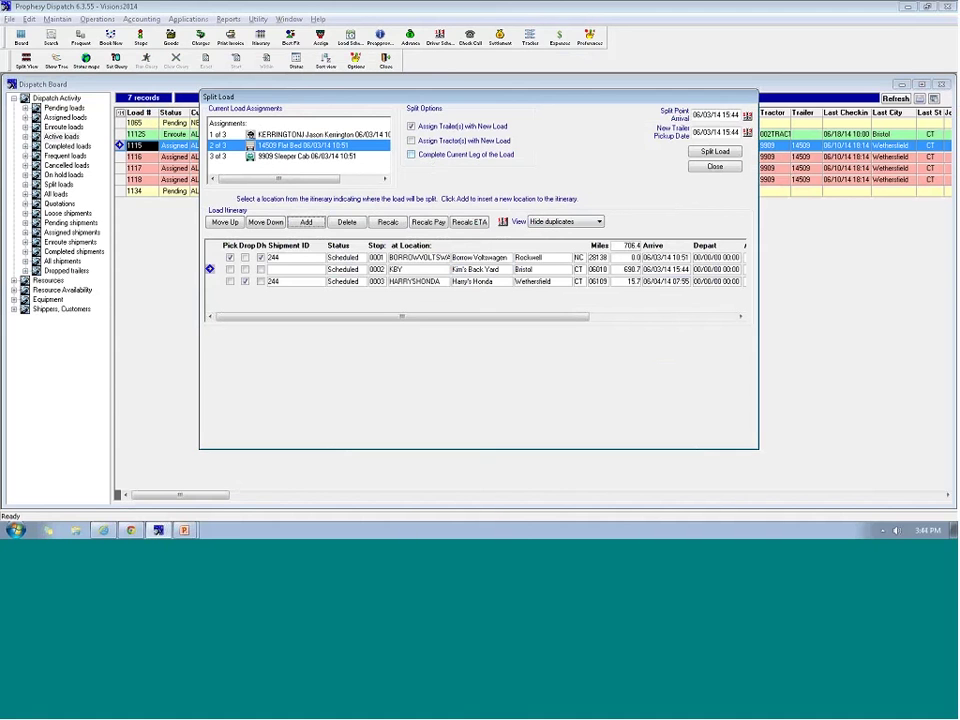
Step: Split load 1115 at Bristol, CT into load 1115S, completing the current leg of the load
click(411, 154)
click(714, 151)
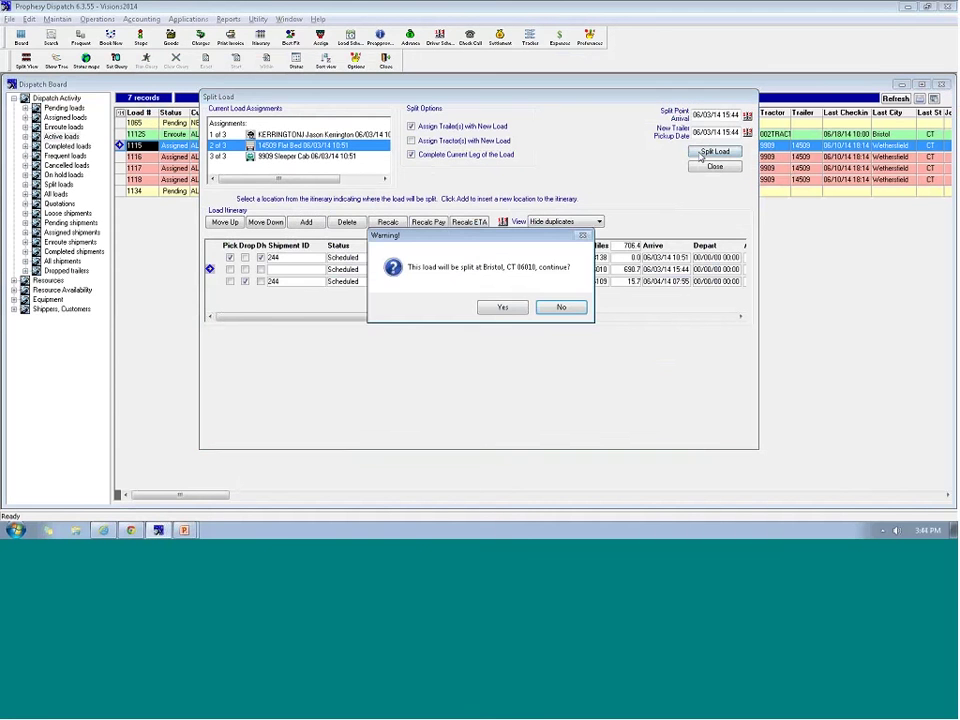
click(499, 307)
click(700, 117)
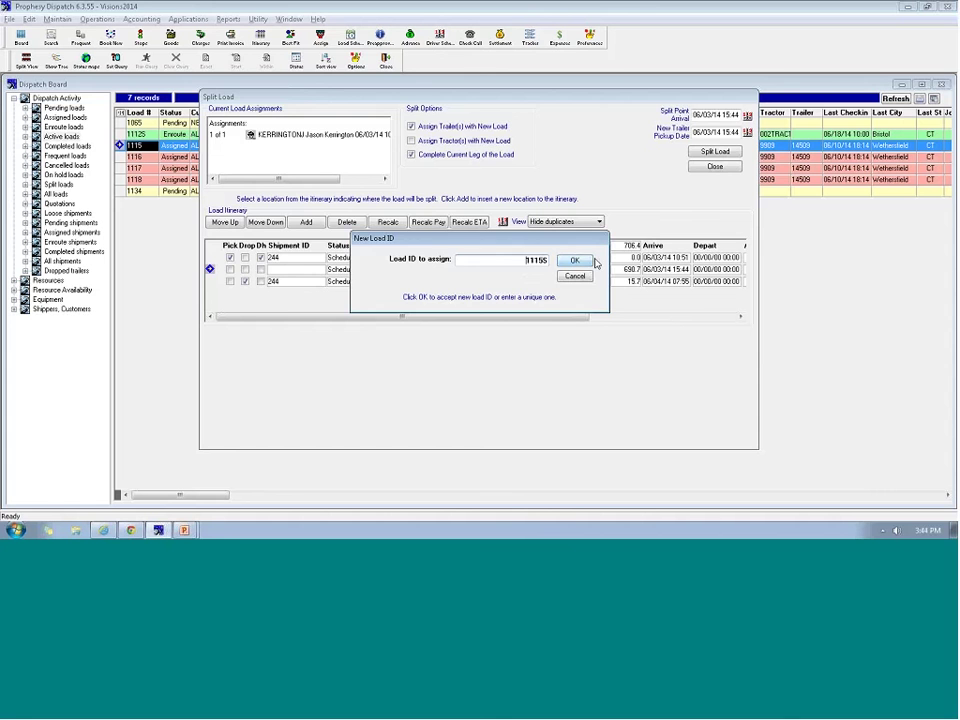
click(573, 261)
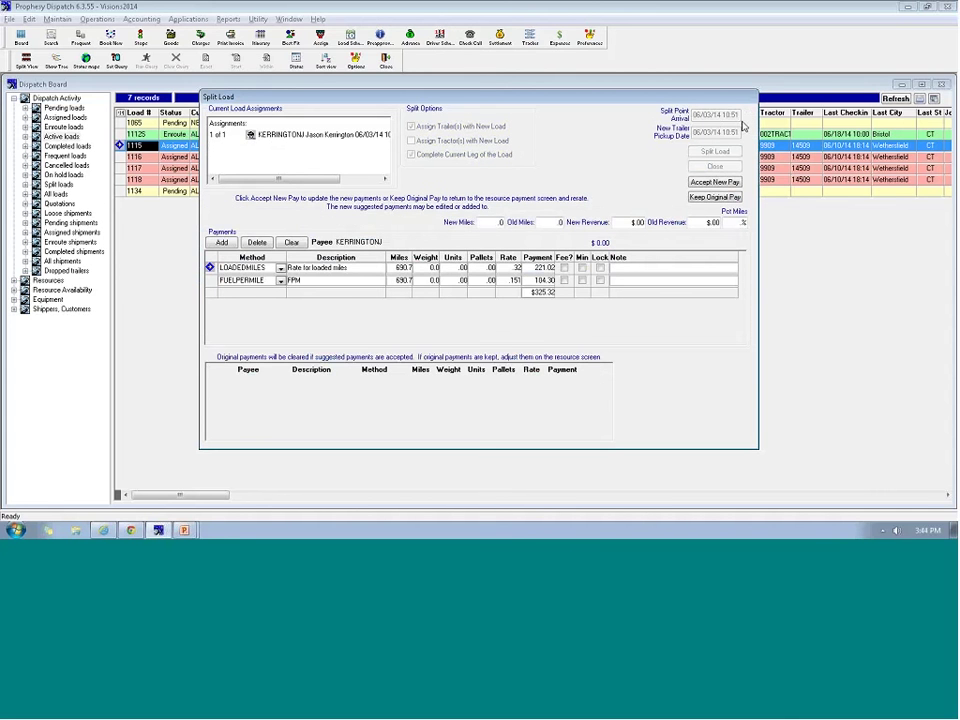
click(577, 307)
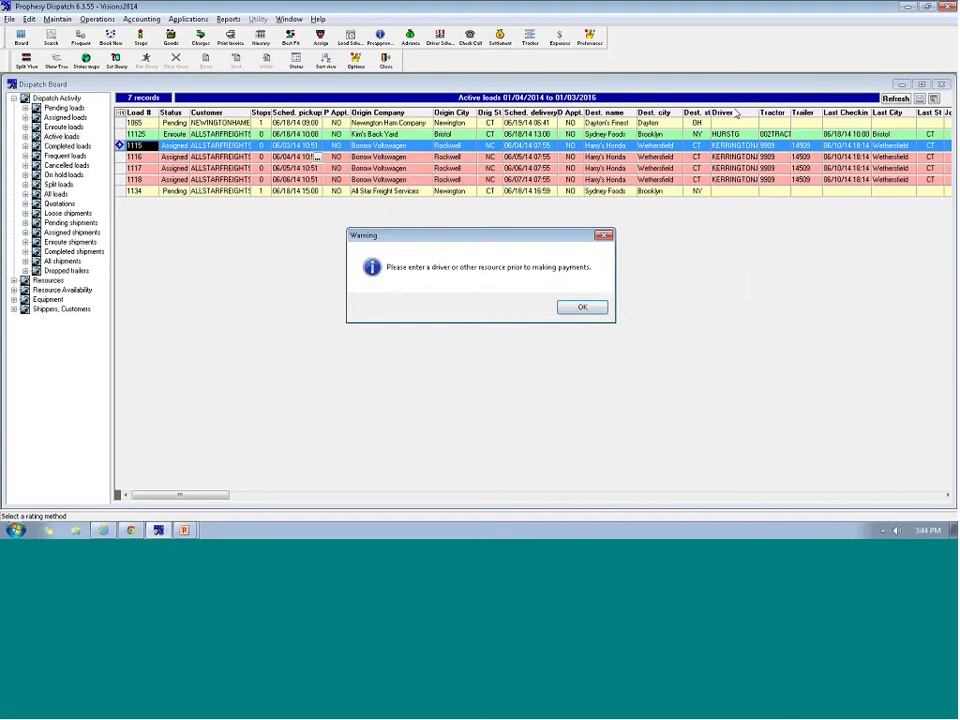
click(576, 307)
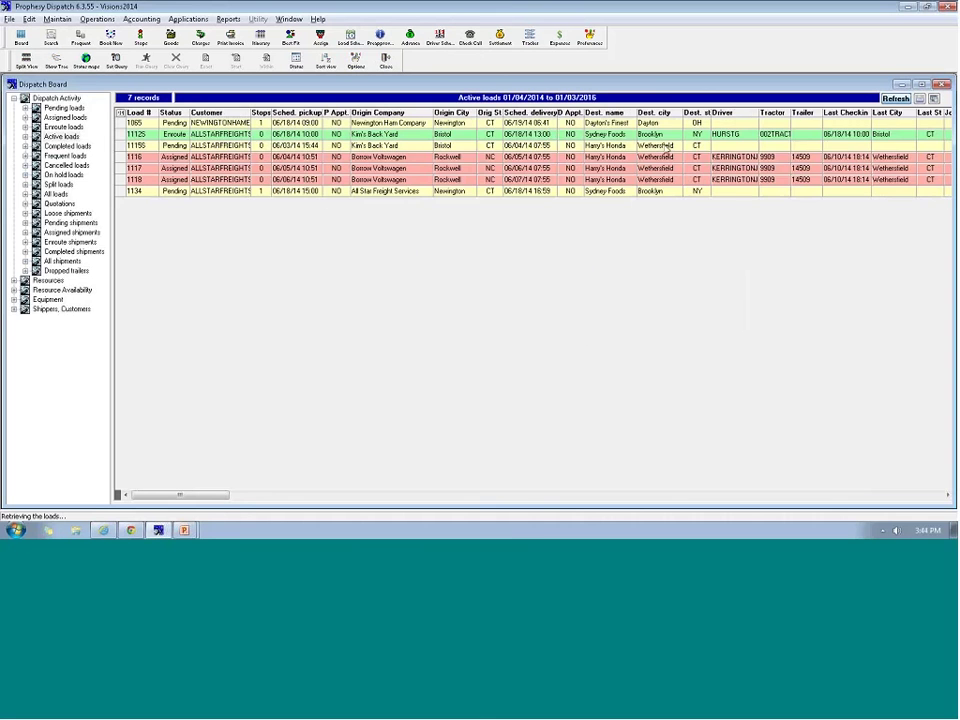
Step: List the split loads and inspect the entry for load 1115S
click(60, 184)
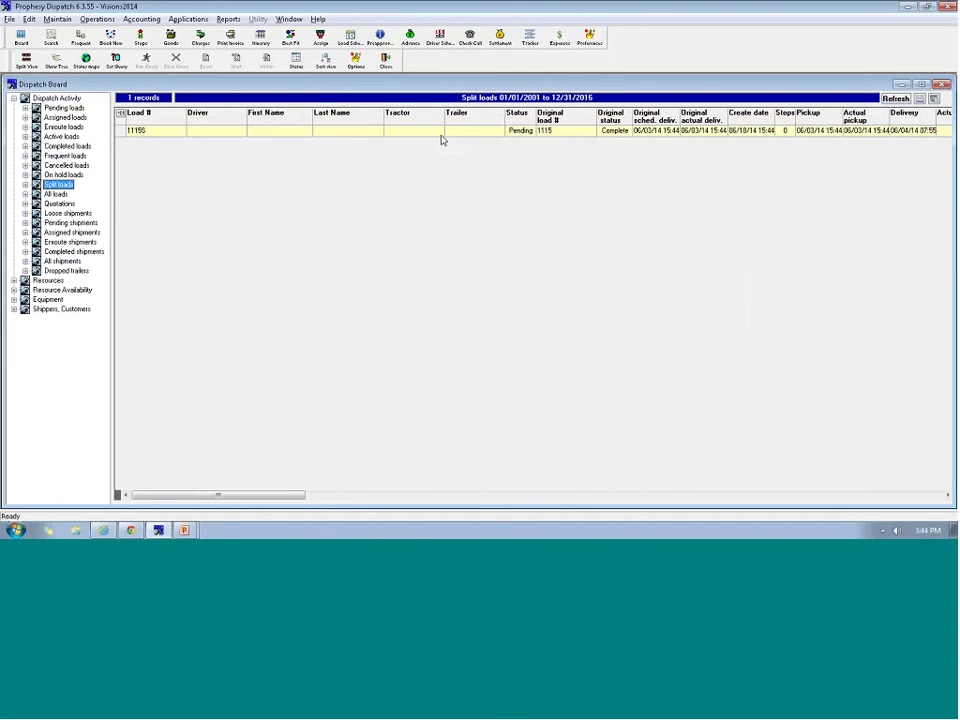
click(458, 131)
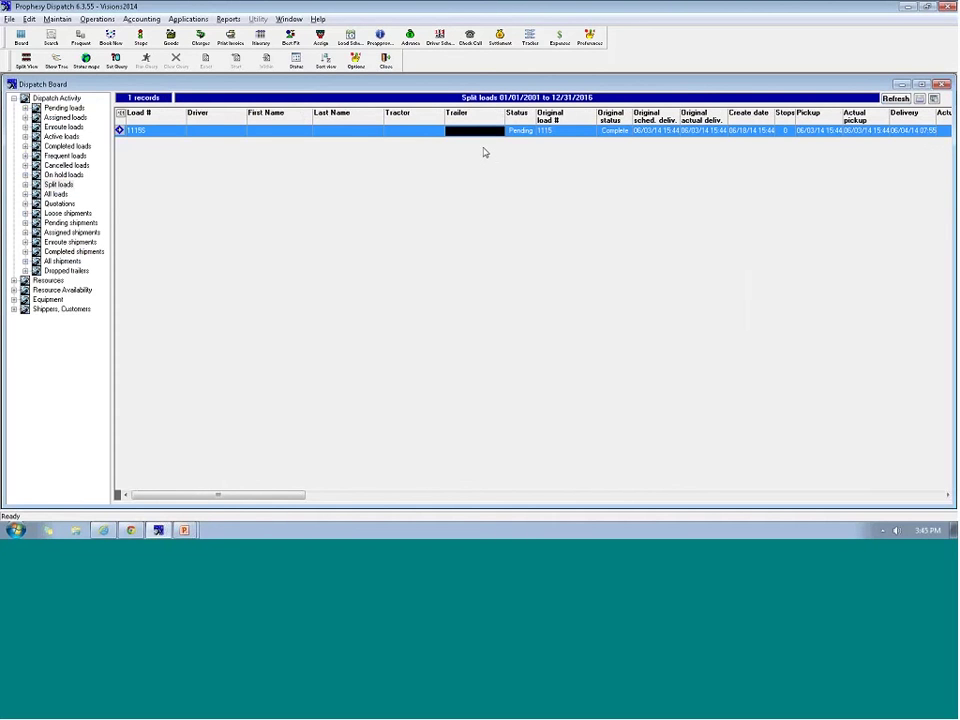
Step: List the completed shipments for today and the last 30 days on the dispatch board
click(72, 251)
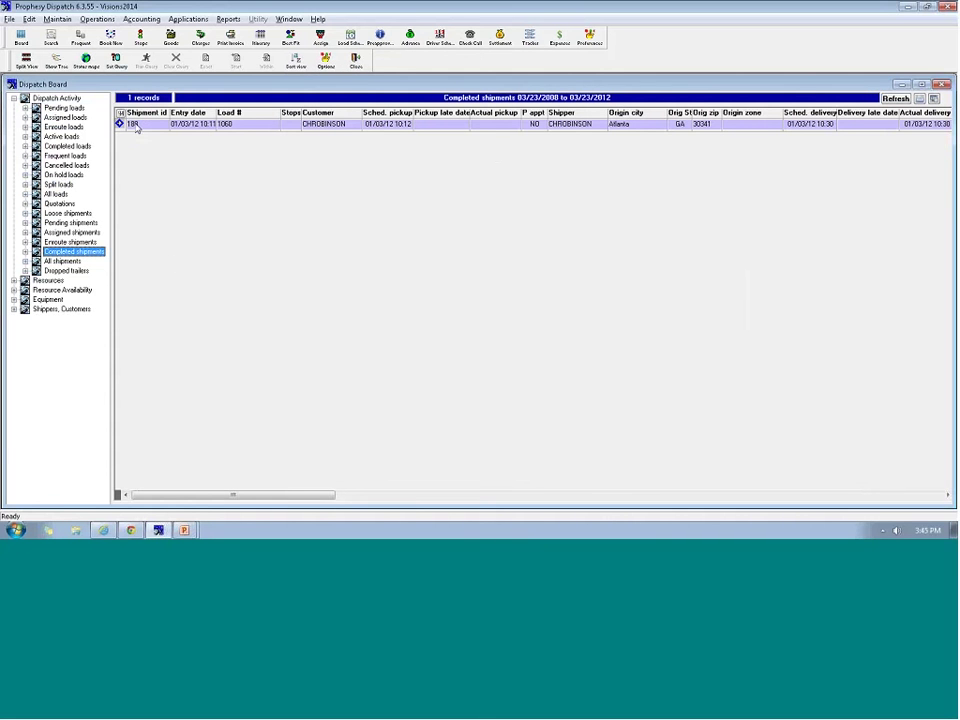
click(476, 313)
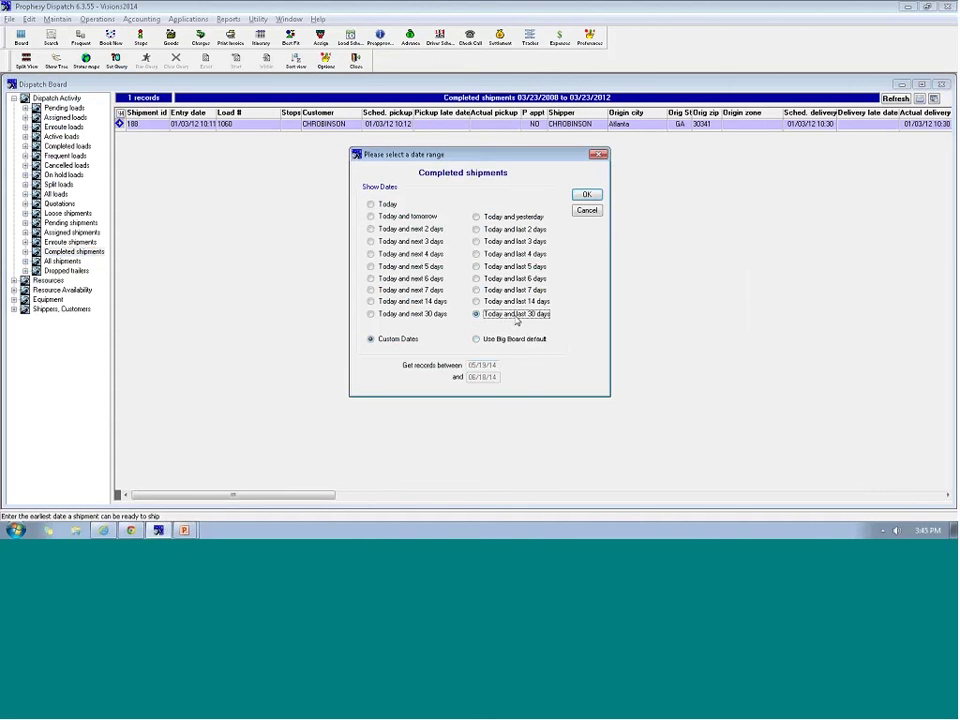
click(587, 194)
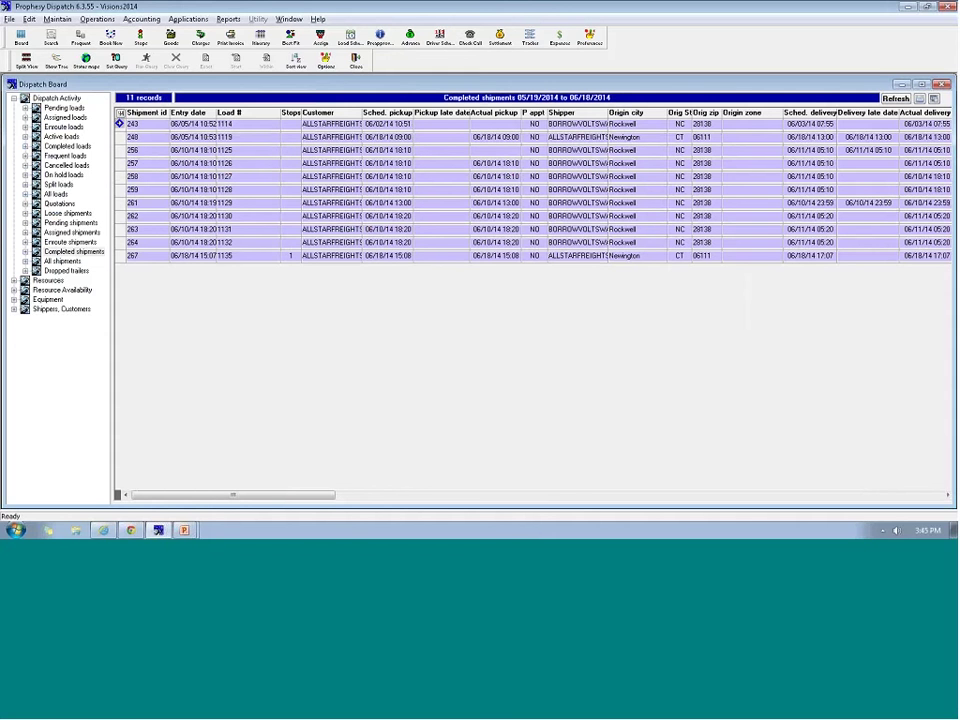
Step: List the completed loads for today and the last 30 days and inspect the original and split load entries
click(80, 147)
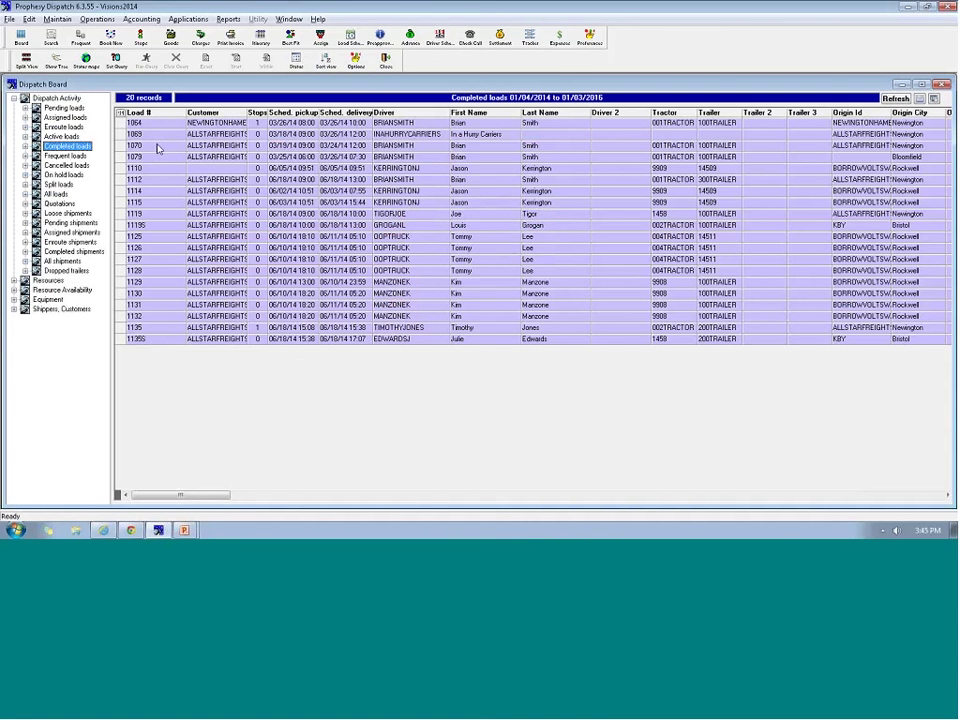
click(144, 114)
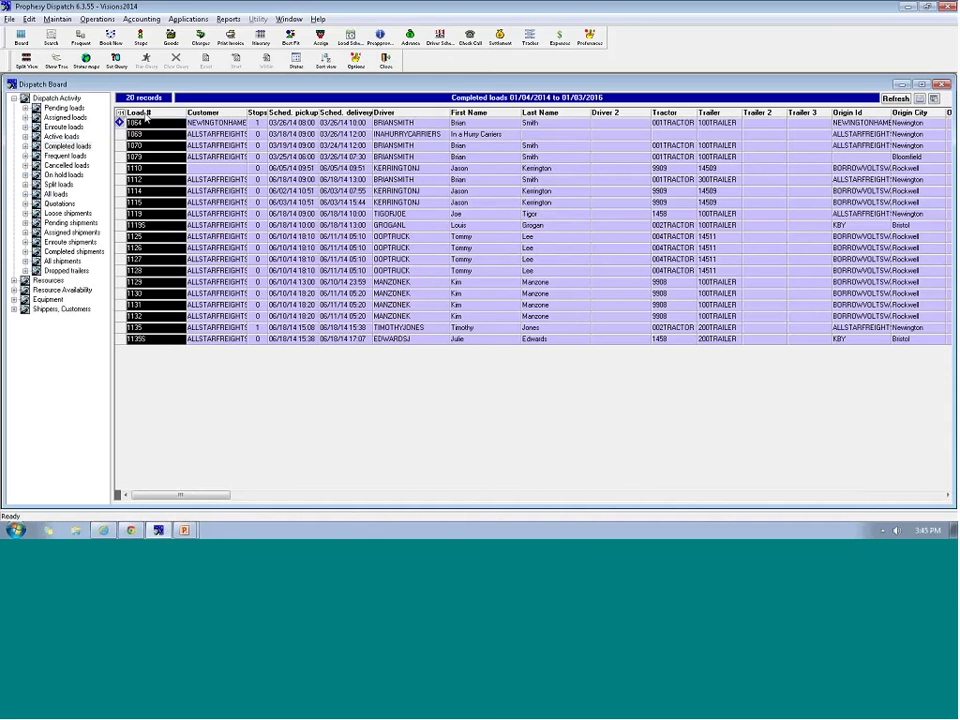
click(150, 226)
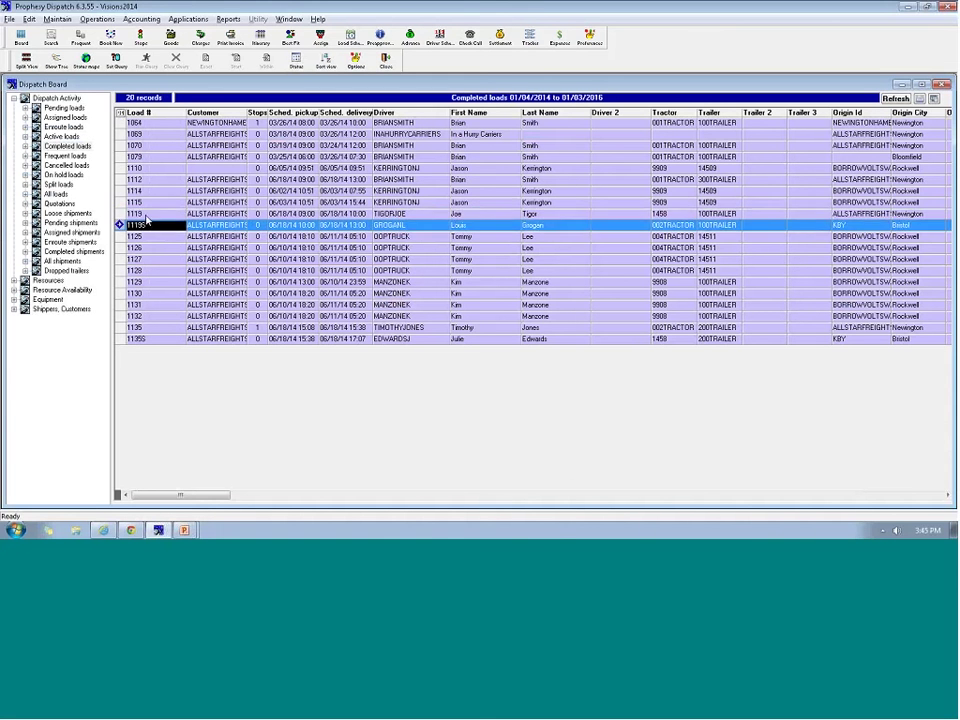
click(150, 224)
click(497, 316)
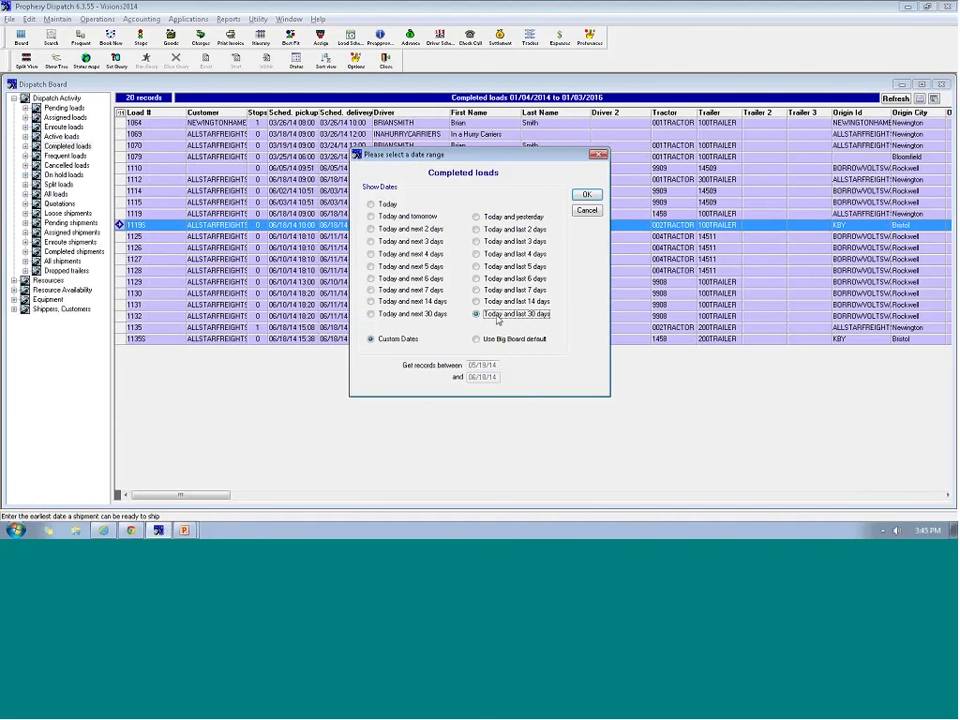
key(Return)
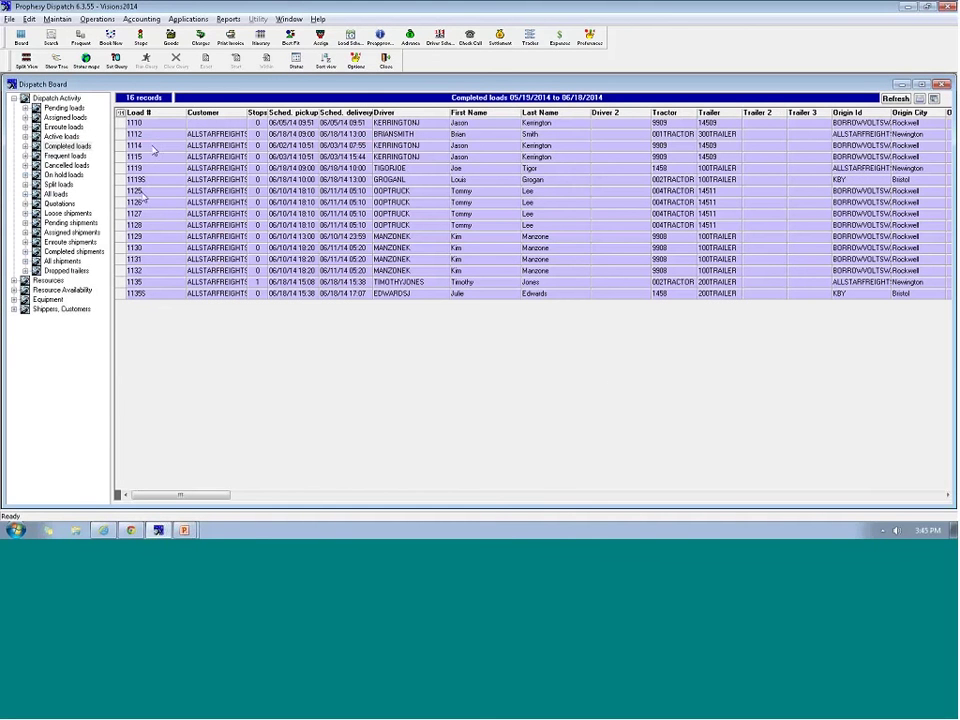
click(150, 294)
Step: Switch to the PowerPoint slide show of the split trips webinar and advance to the summary slide
mouse_move(184, 530)
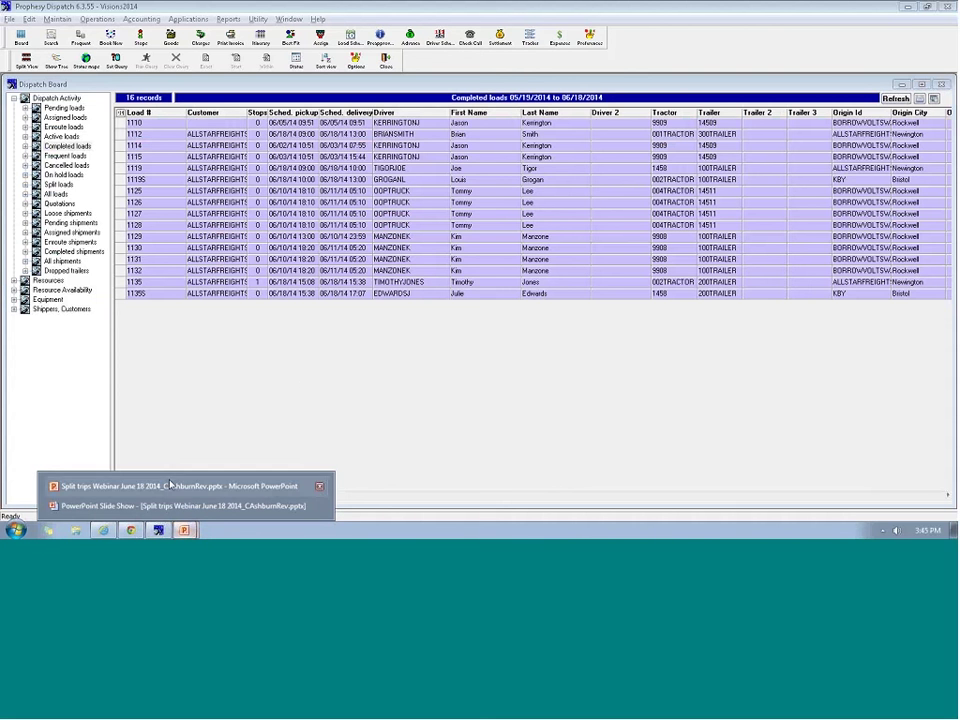
click(112, 508)
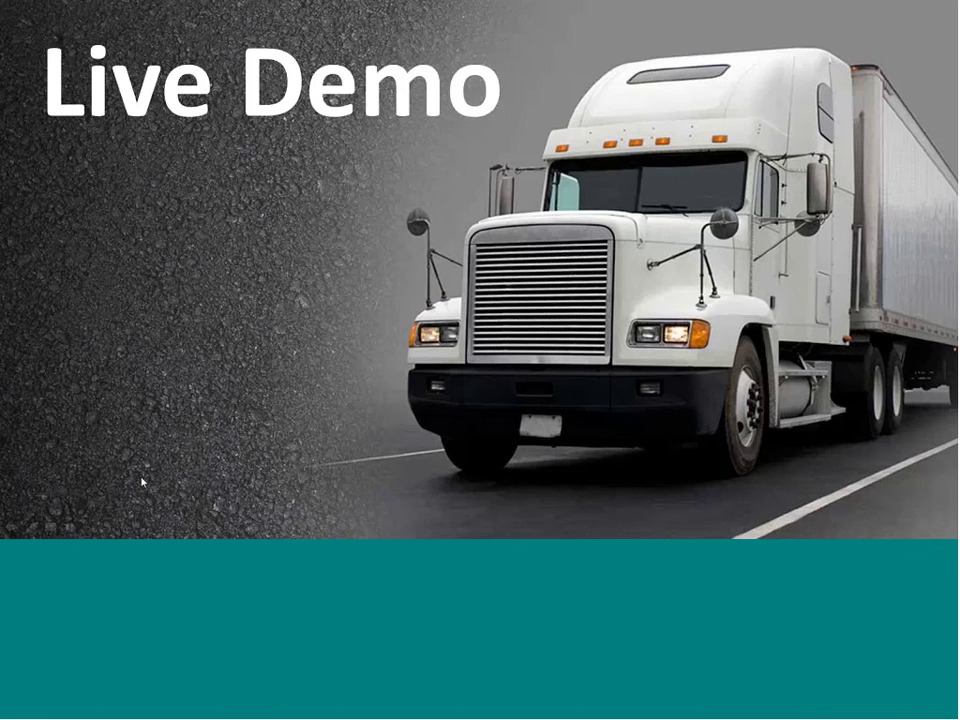
click(272, 313)
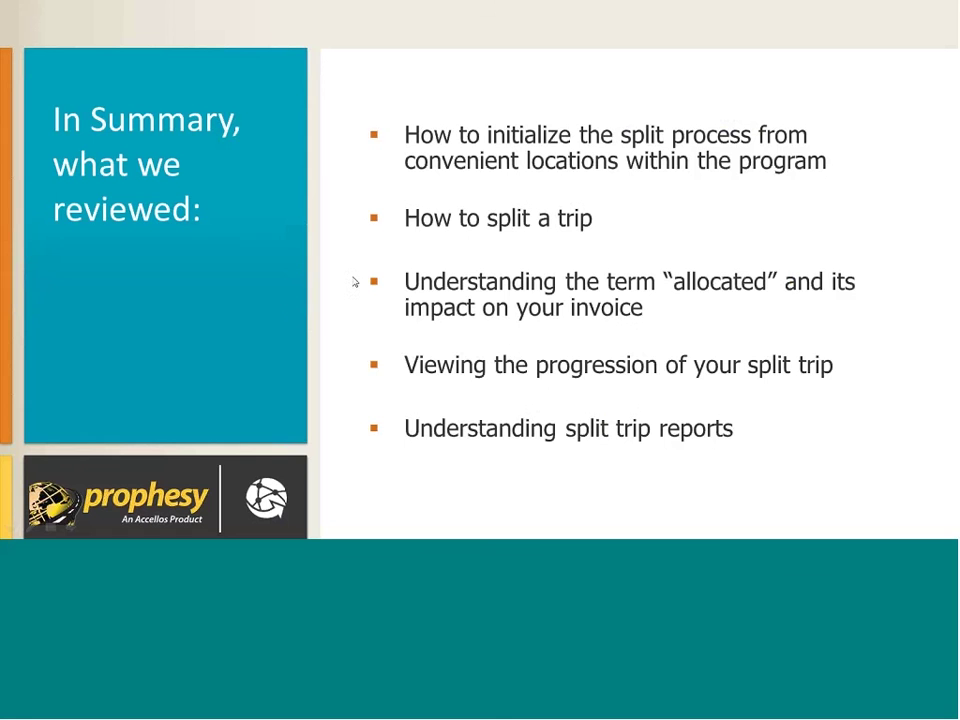
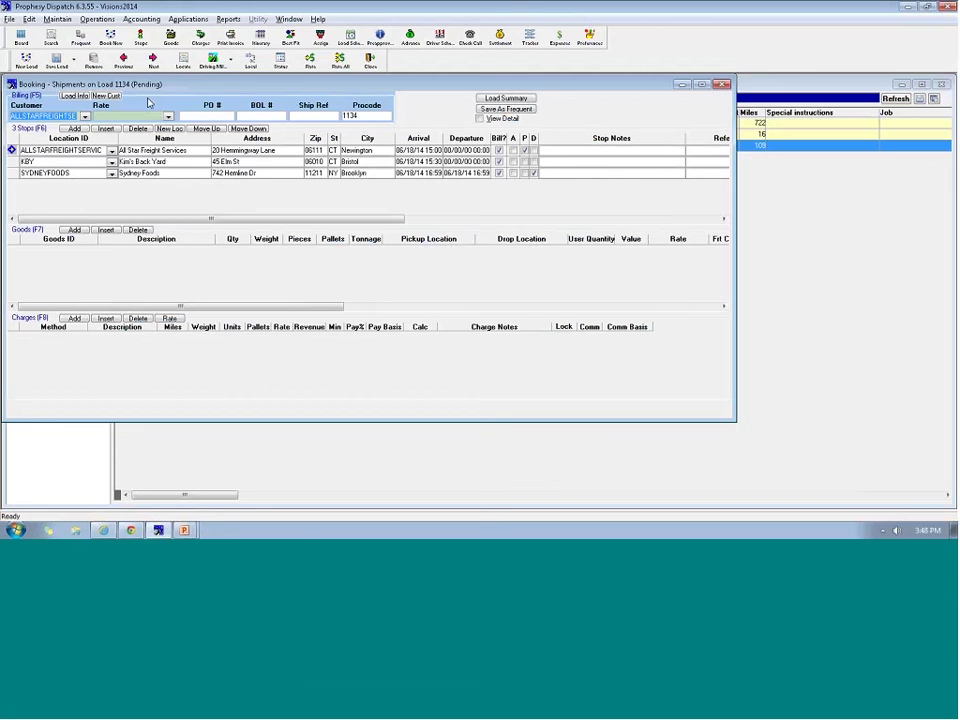
Step: Assign the leased driver located in Dayton, OH to load 1134, and rate and save the load's booking
click(320, 38)
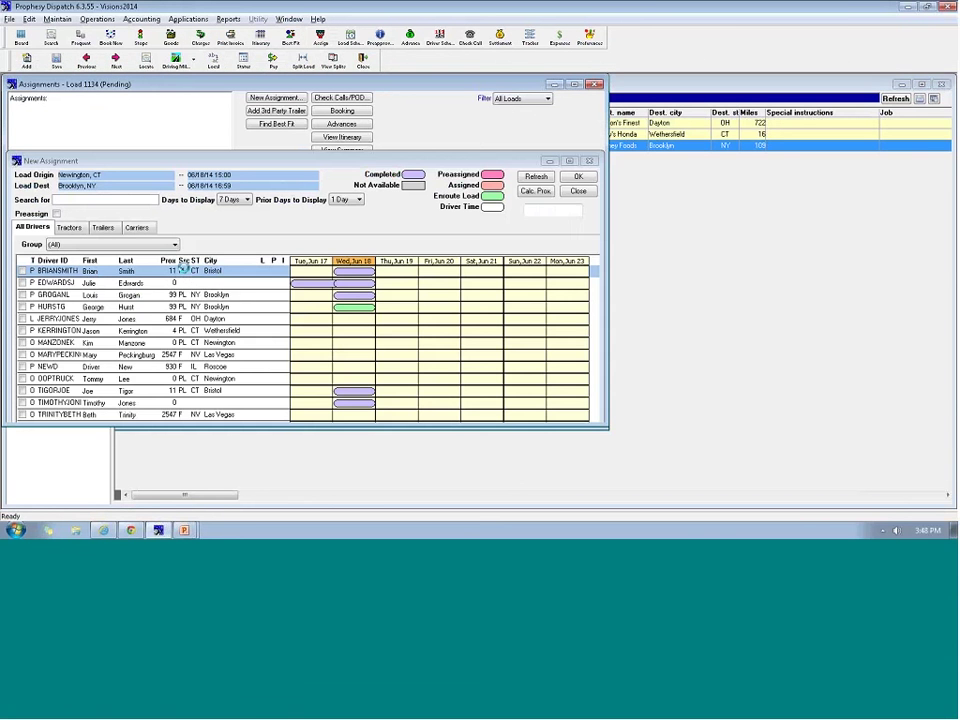
double_click(122, 318)
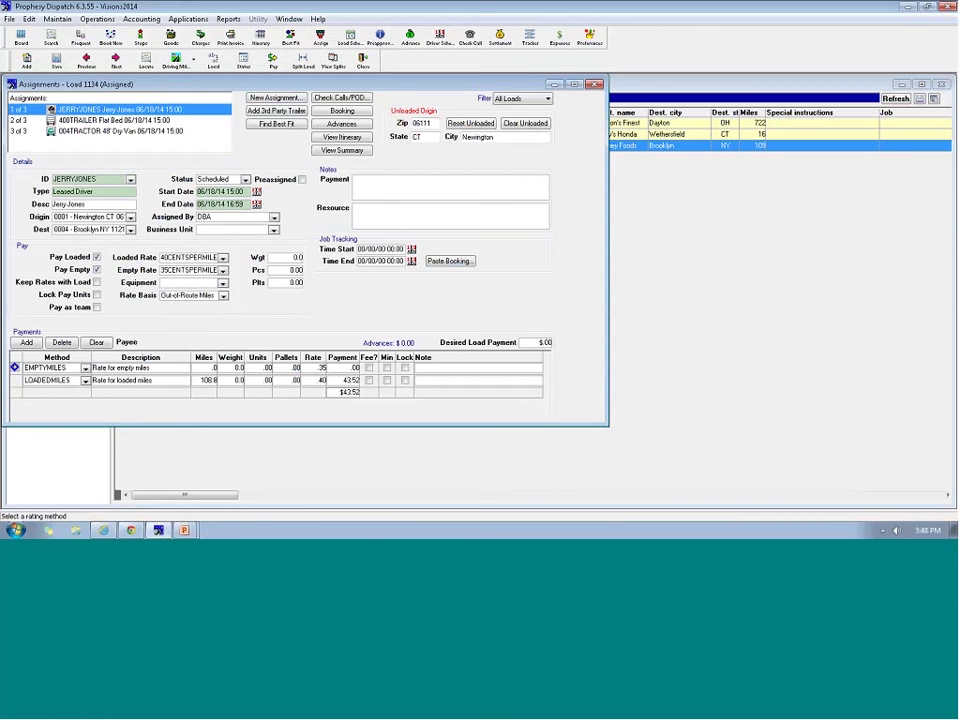
click(336, 110)
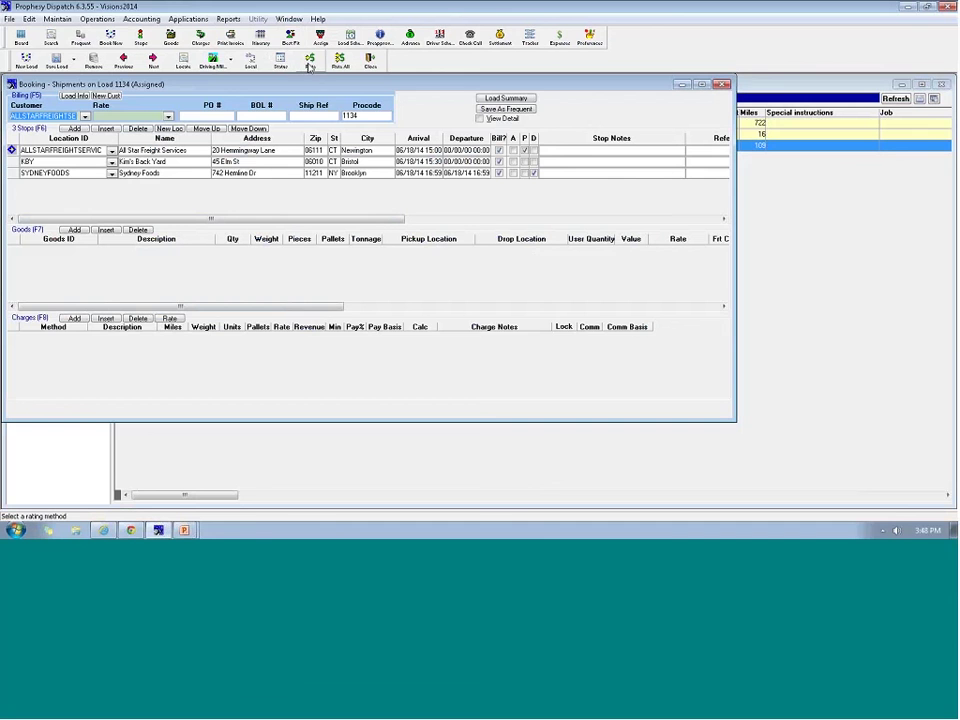
click(310, 62)
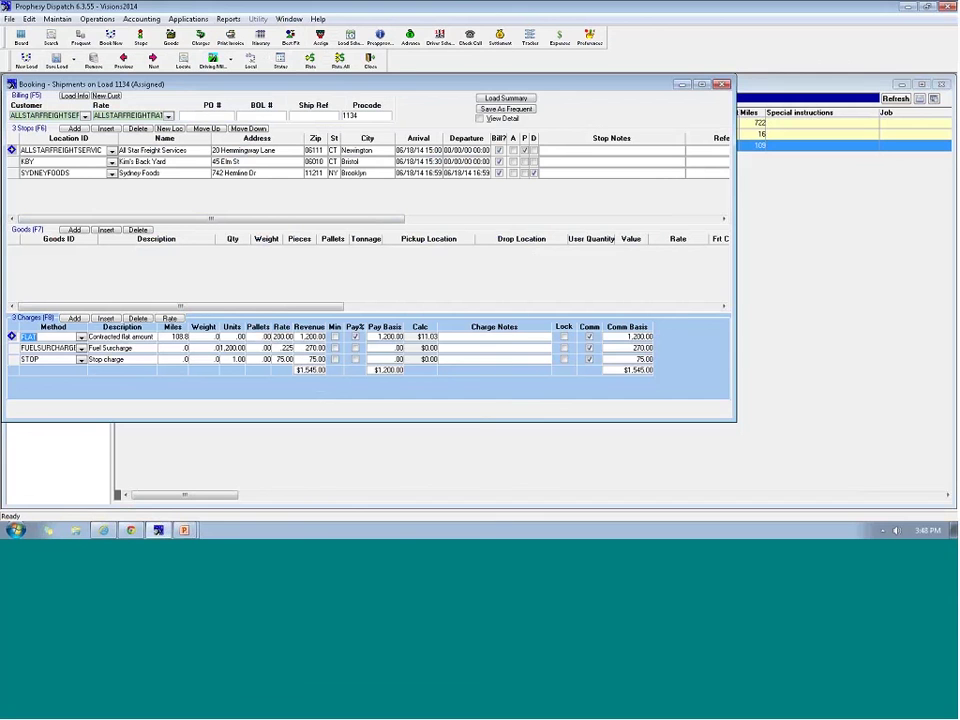
click(946, 150)
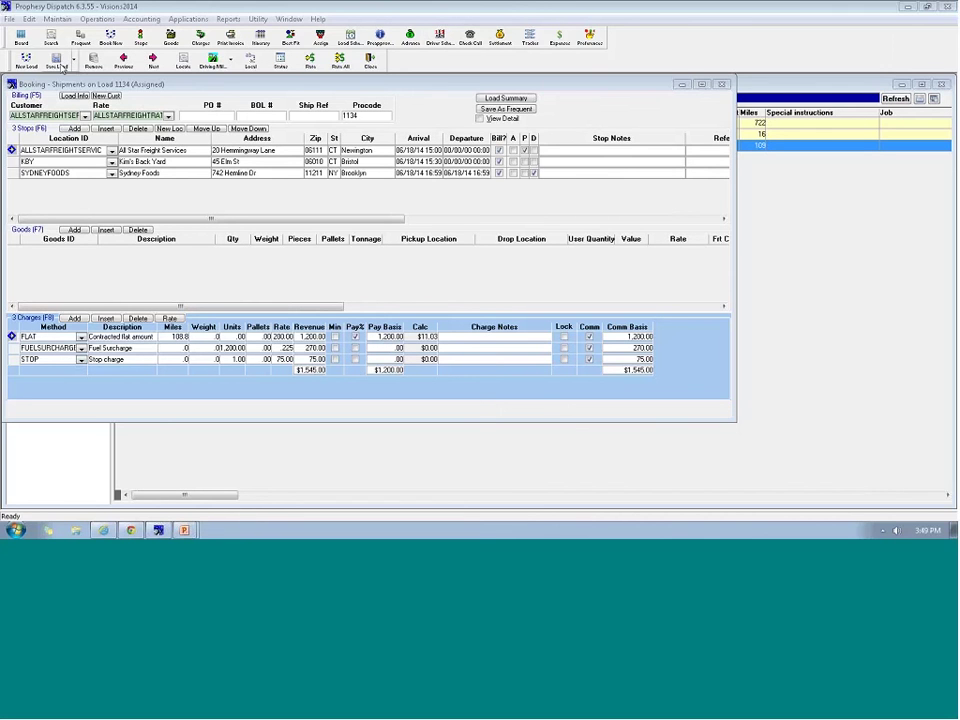
click(56, 60)
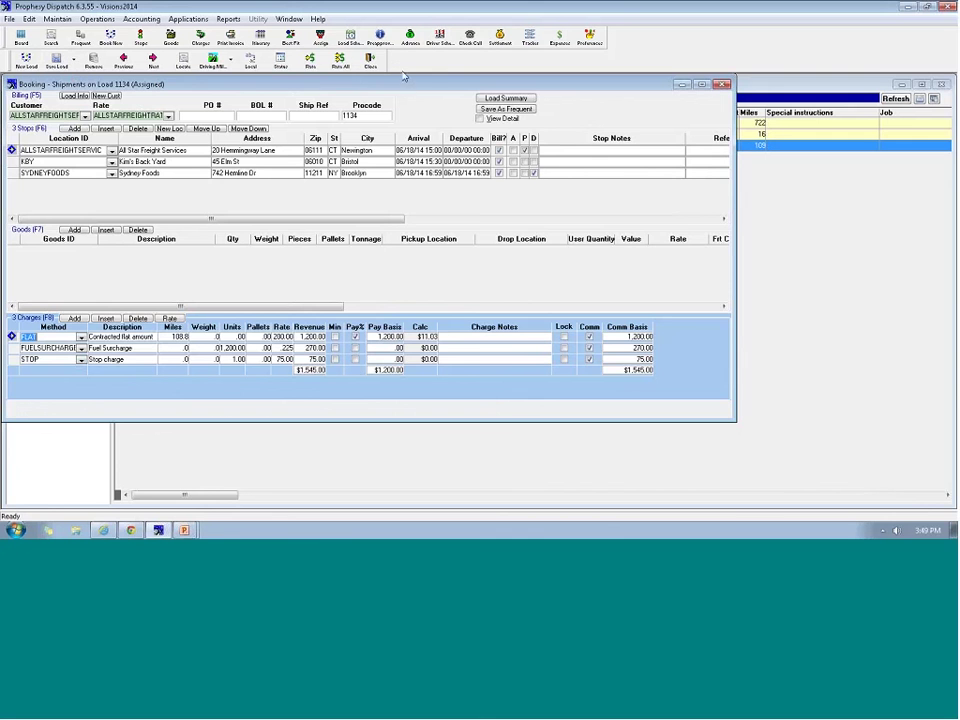
Step: Split load 1134 at KBY (Kim's Back Yard) in Bristol, CT into load 1134S, assigning the trailer to it and completing the current leg
click(317, 40)
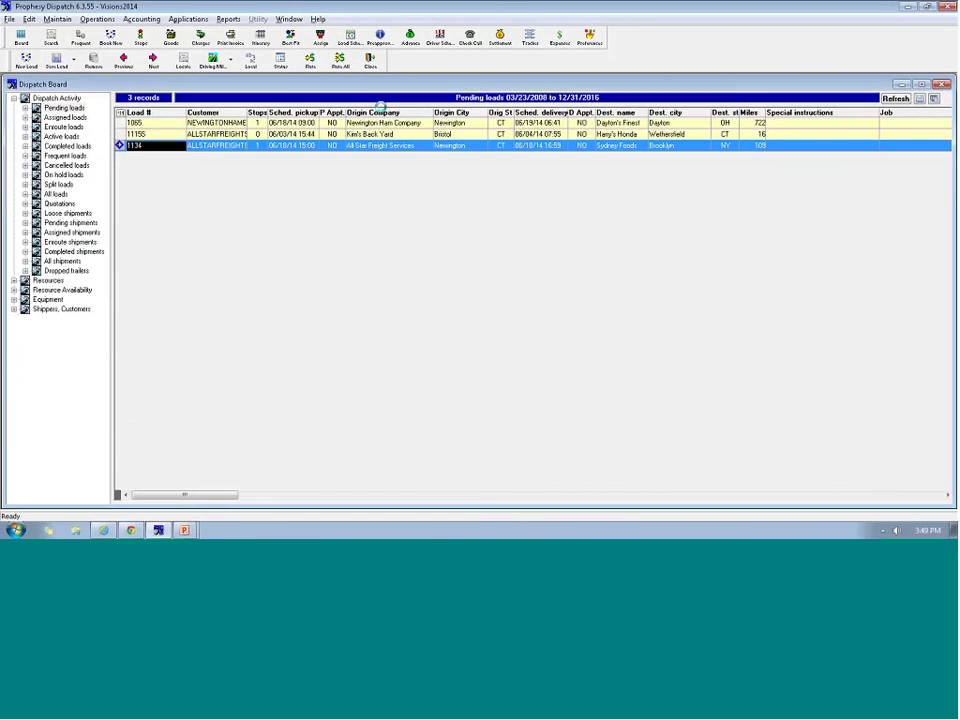
click(303, 58)
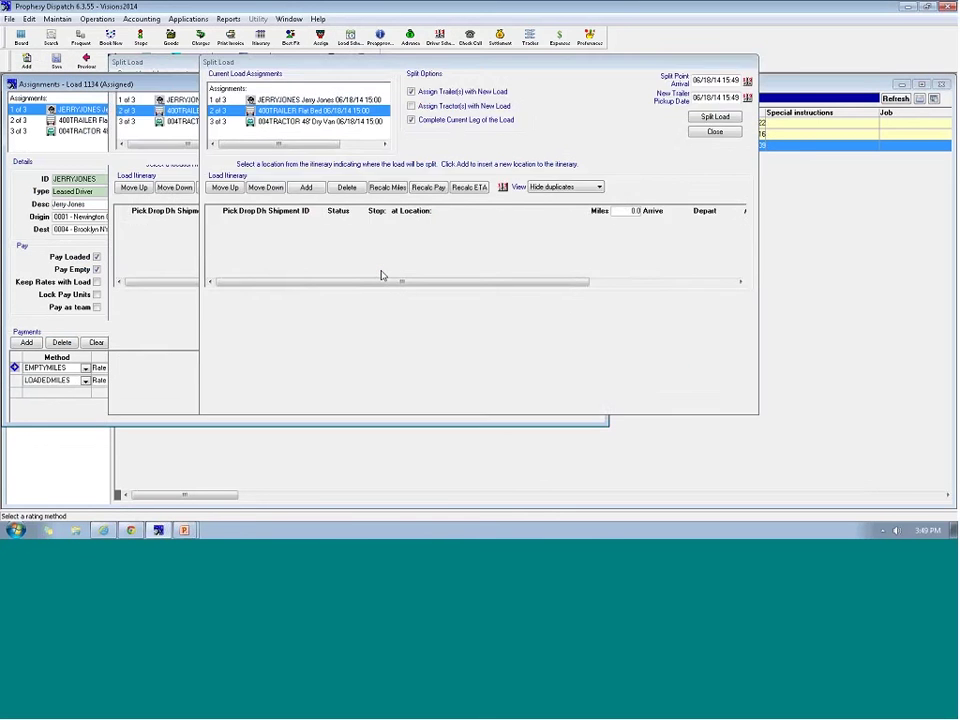
click(430, 281)
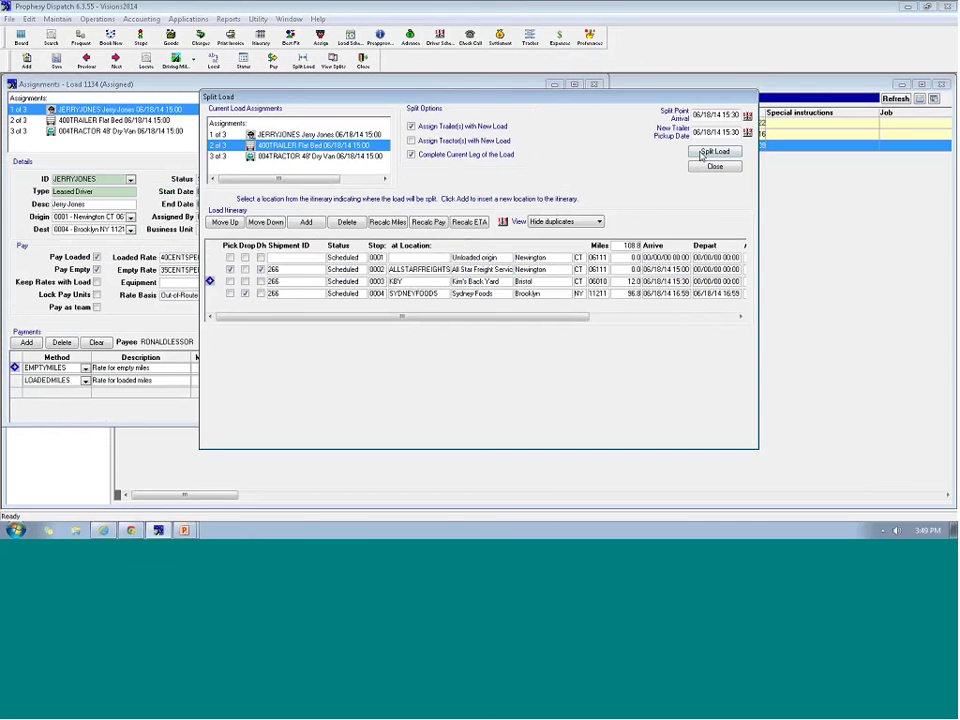
click(713, 151)
click(500, 307)
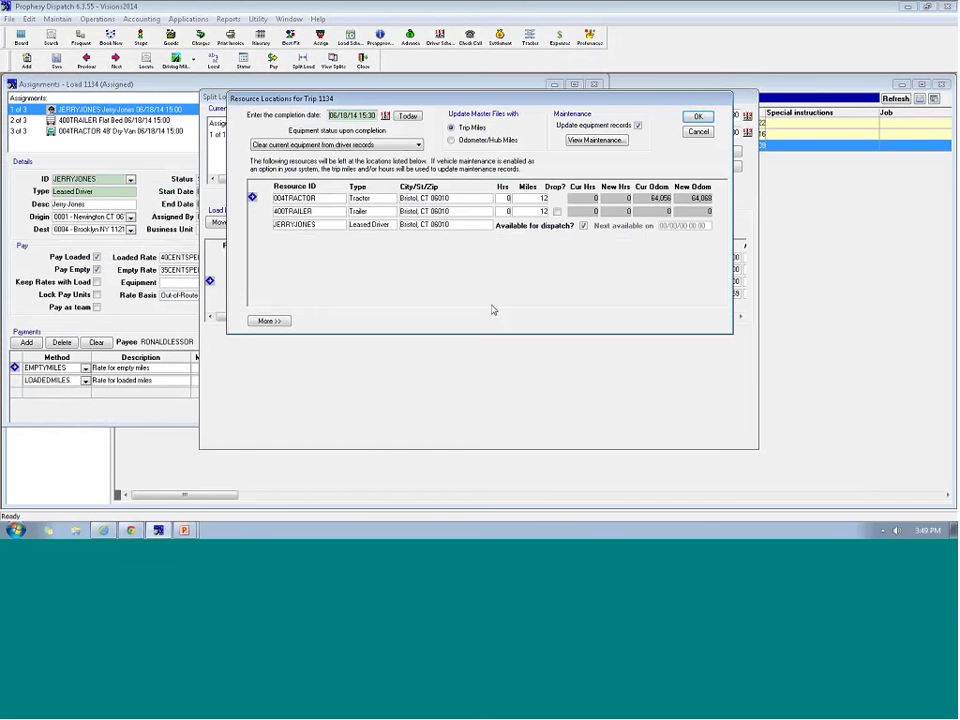
click(700, 118)
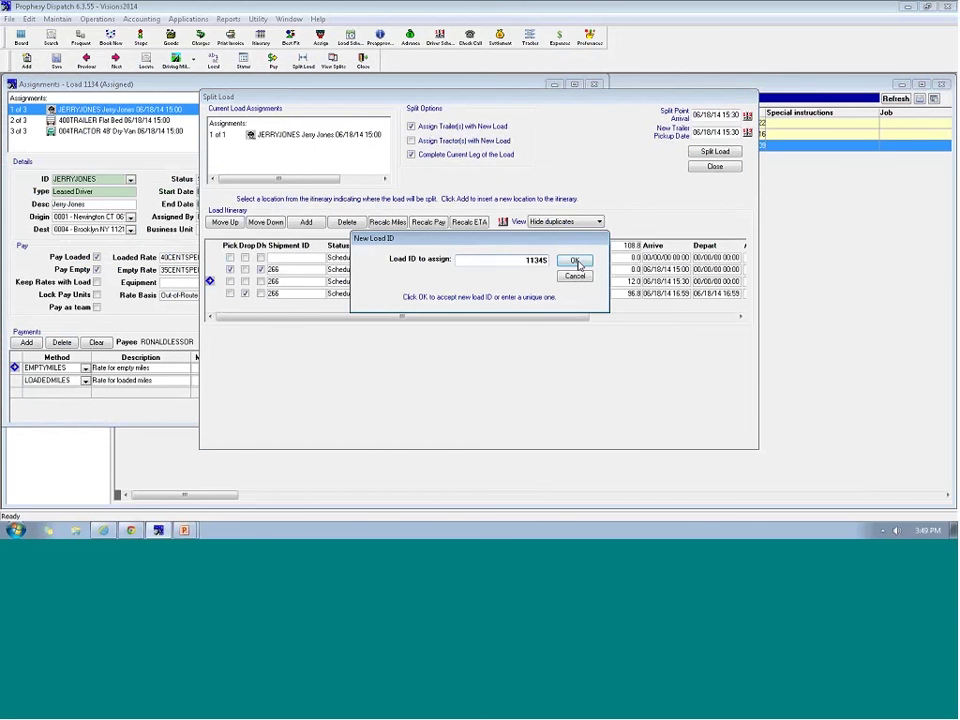
click(575, 261)
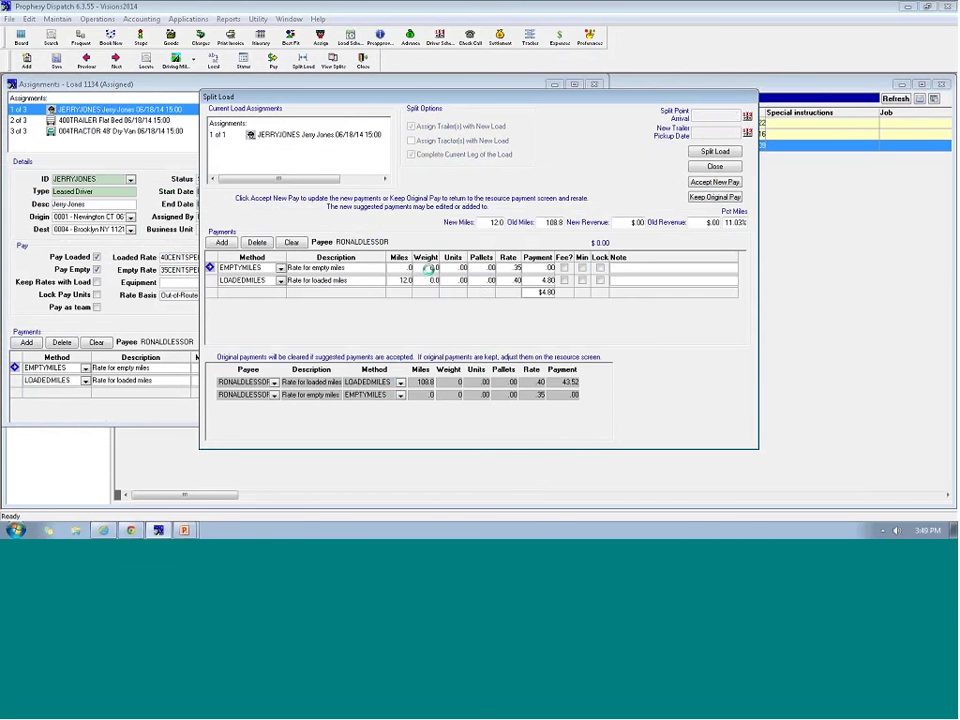
Step: Accept the driver's new pay for the first leg of load 1134 and save the assignment
click(705, 183)
click(476, 294)
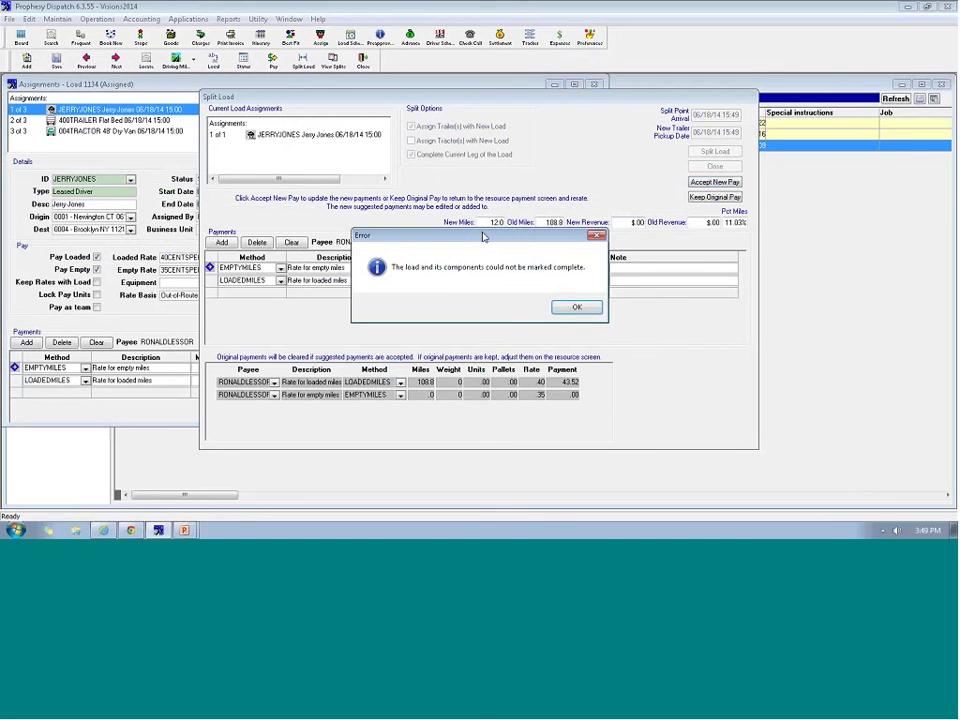
click(577, 307)
click(480, 291)
click(578, 308)
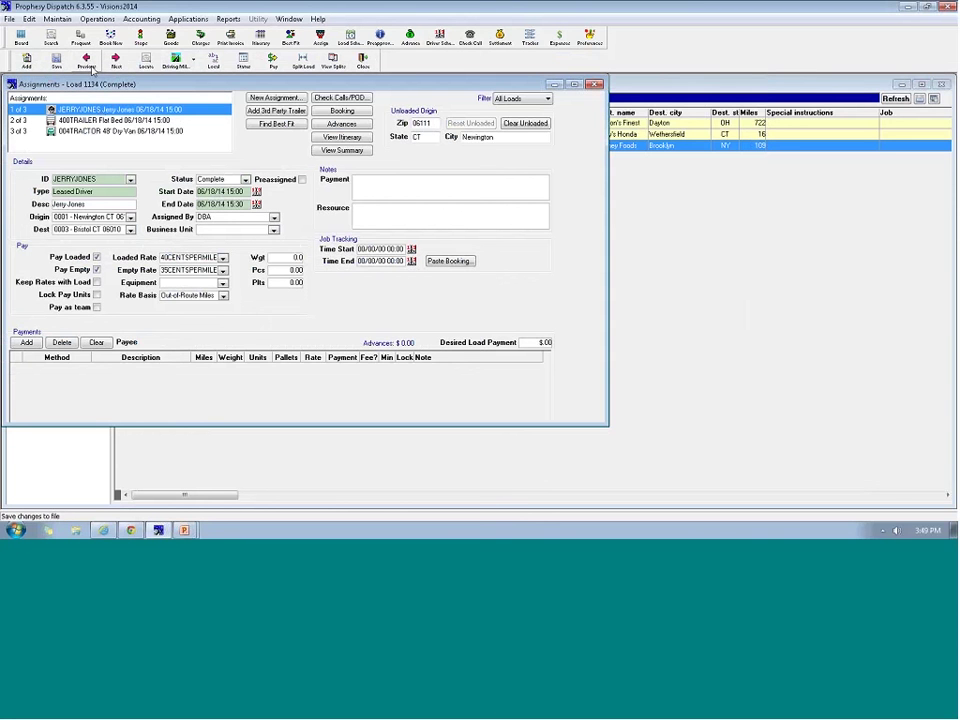
click(57, 60)
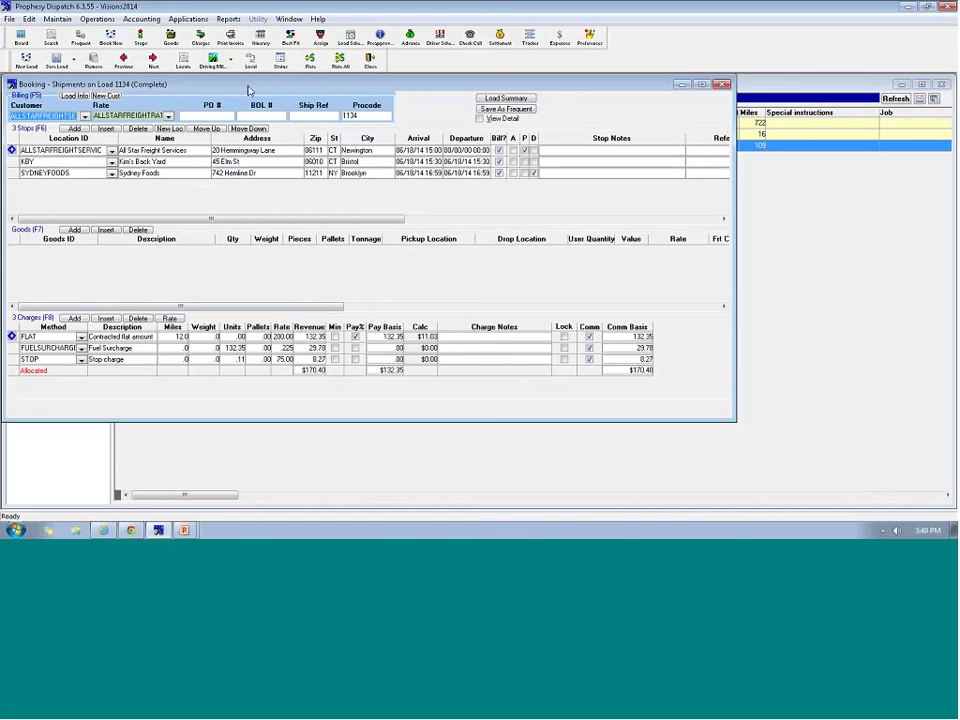
Step: Set the pay basis of the FLAT charge on split load 1134S to 1,500
click(152, 64)
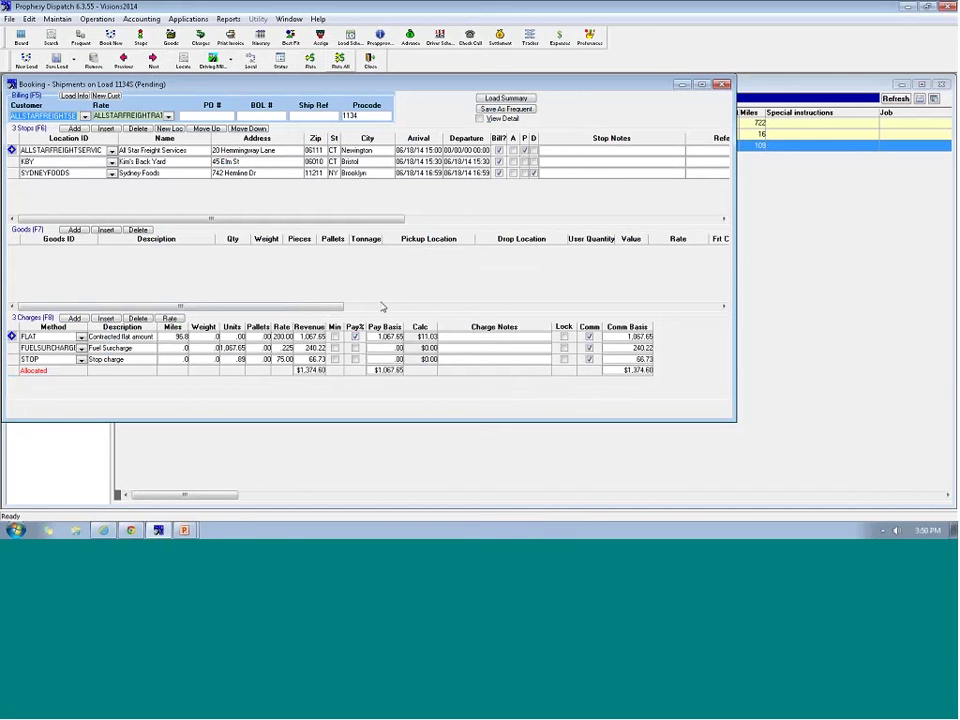
click(380, 339)
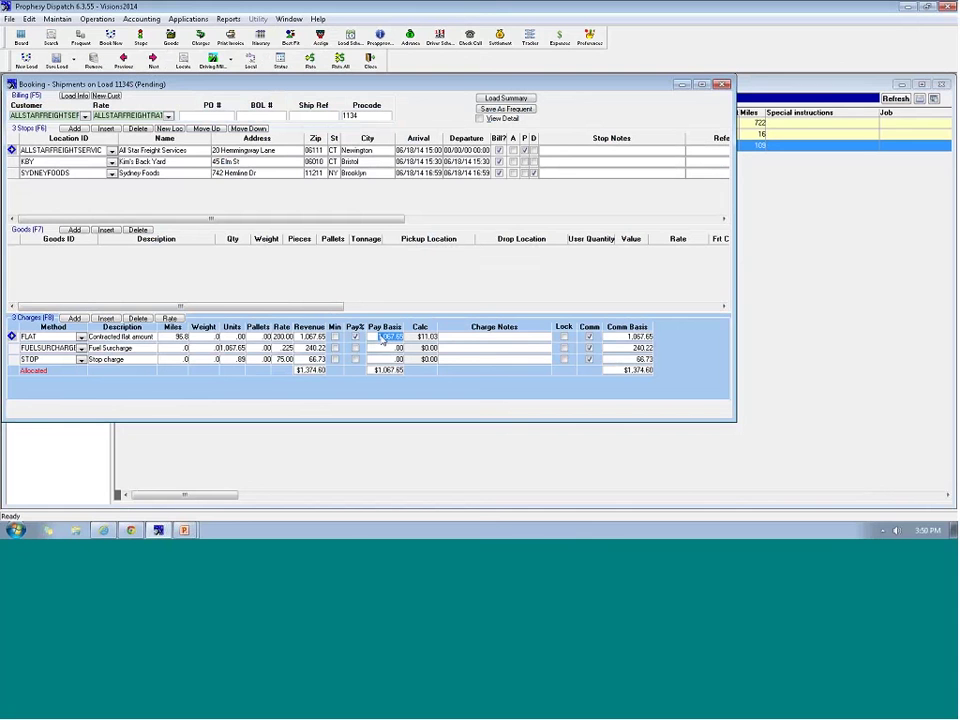
text(1,500)
click(463, 342)
Step: Assign the driver located in Wethersfield, CT to load 1134S with the 22PCT loaded rate and calculate the pay
click(241, 33)
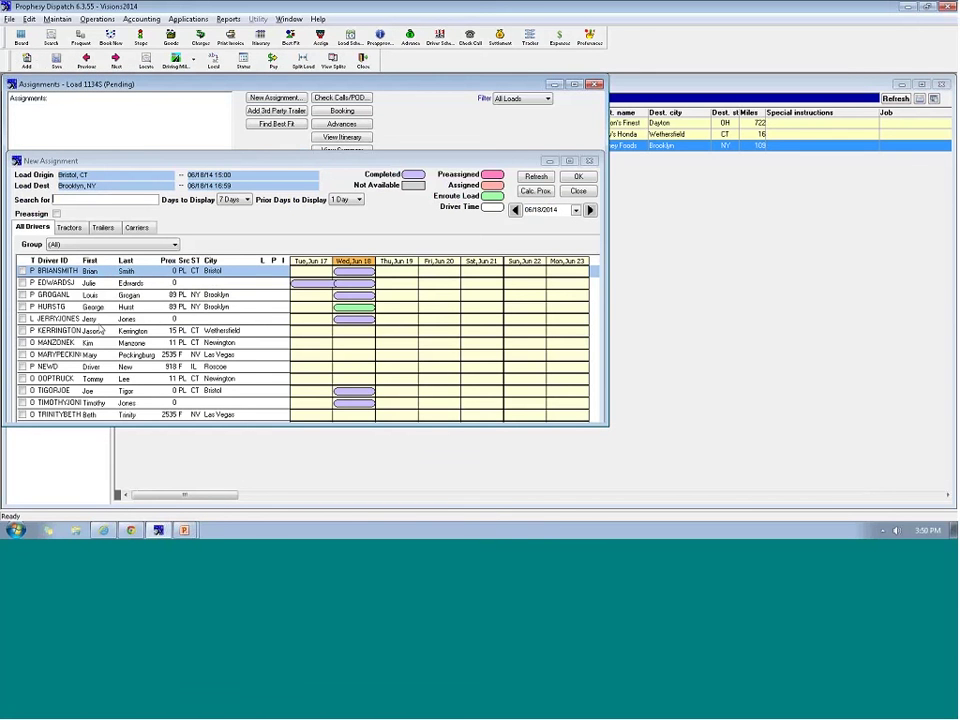
click(100, 320)
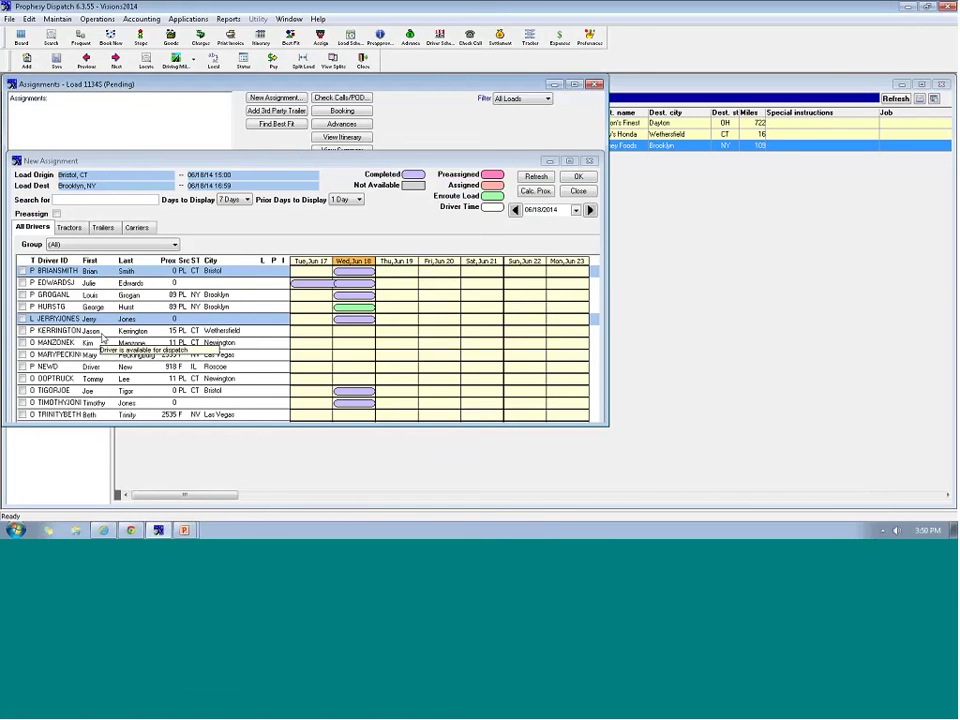
double_click(101, 331)
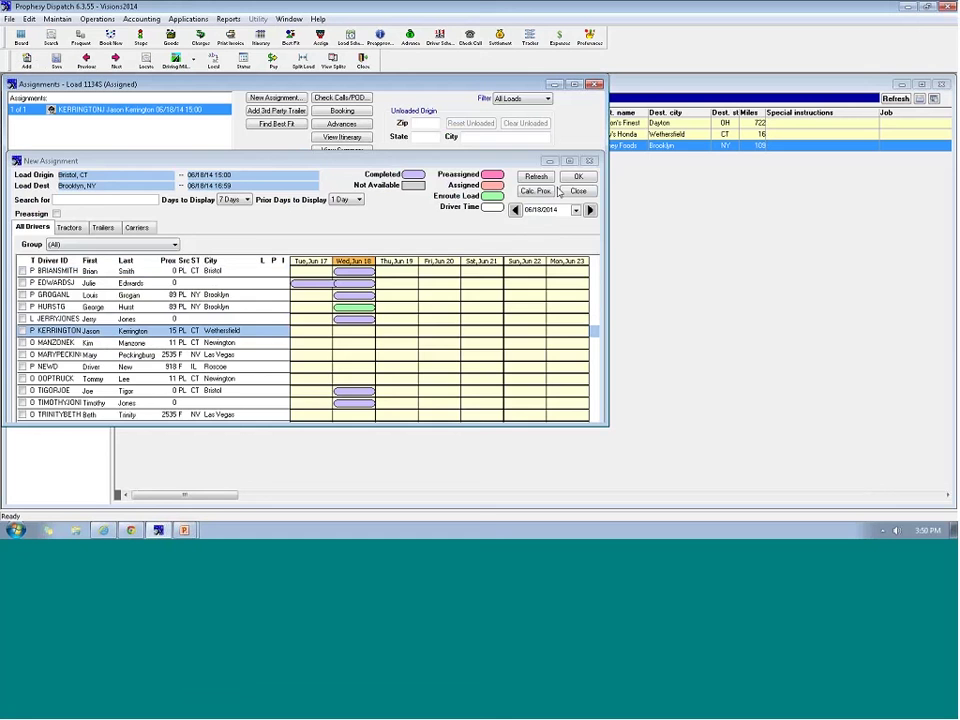
click(579, 181)
click(222, 258)
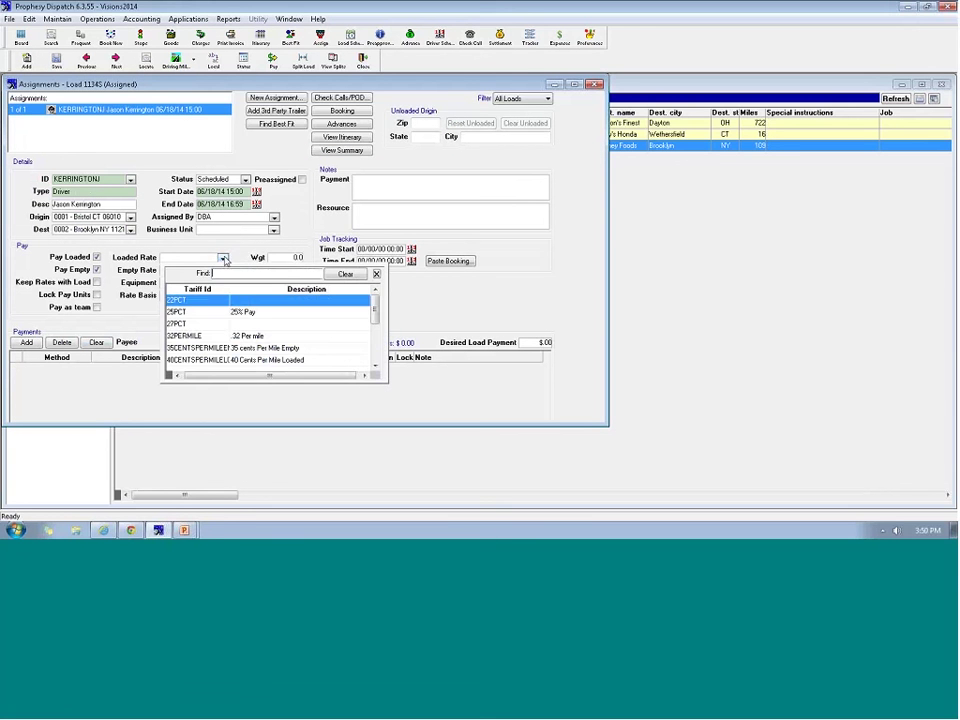
click(185, 301)
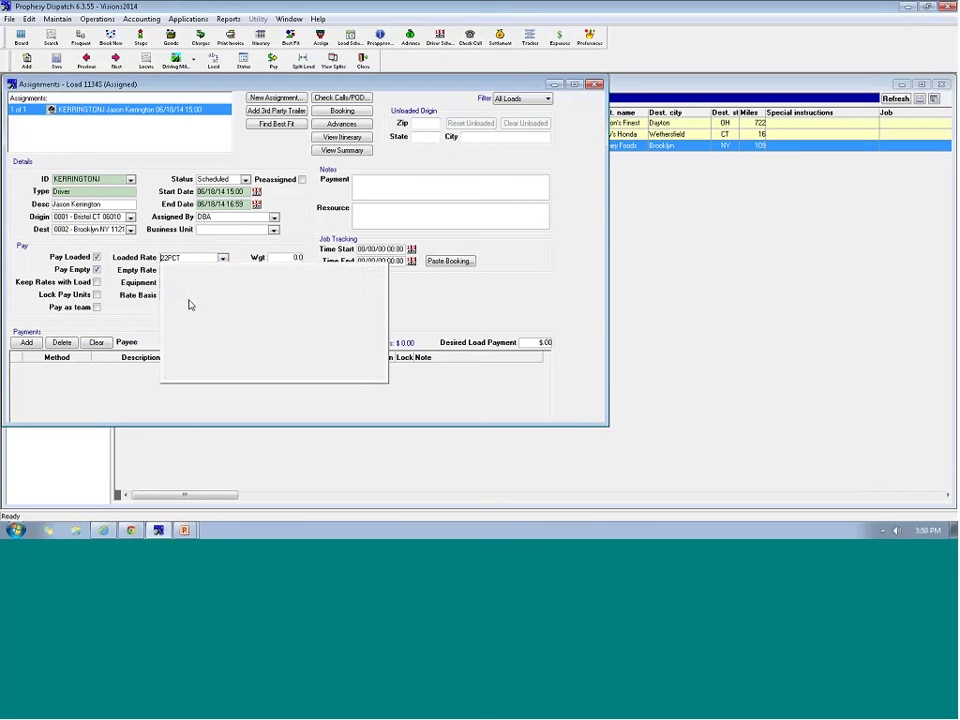
click(271, 60)
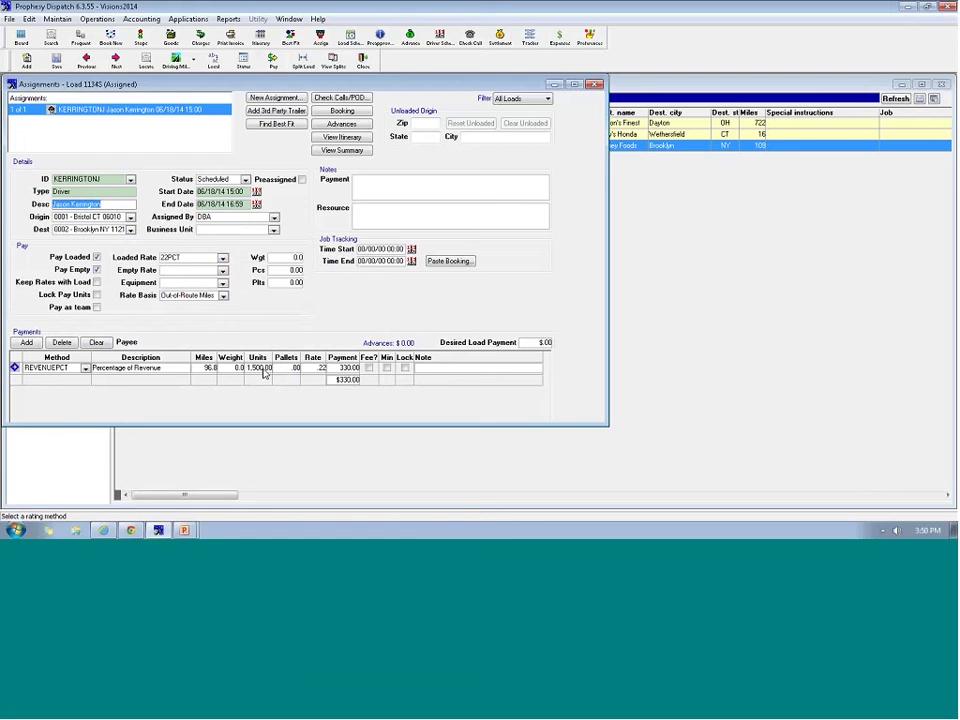
Step: Open the booking for load 1134S and re-enter 1,500 as the pay basis of the FLAT charge
click(341, 111)
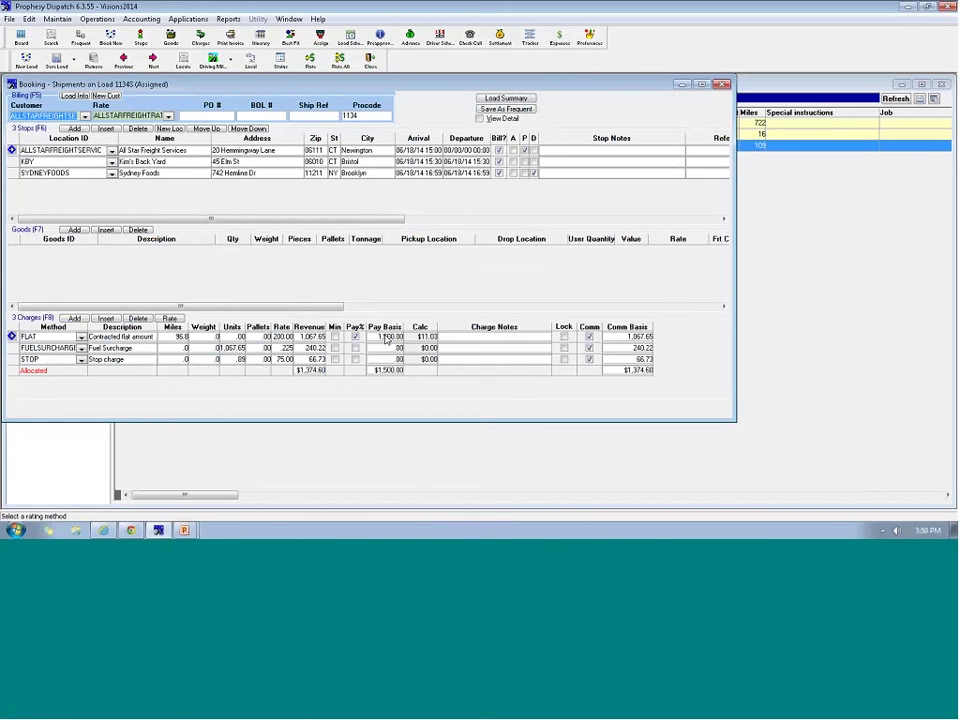
click(382, 339)
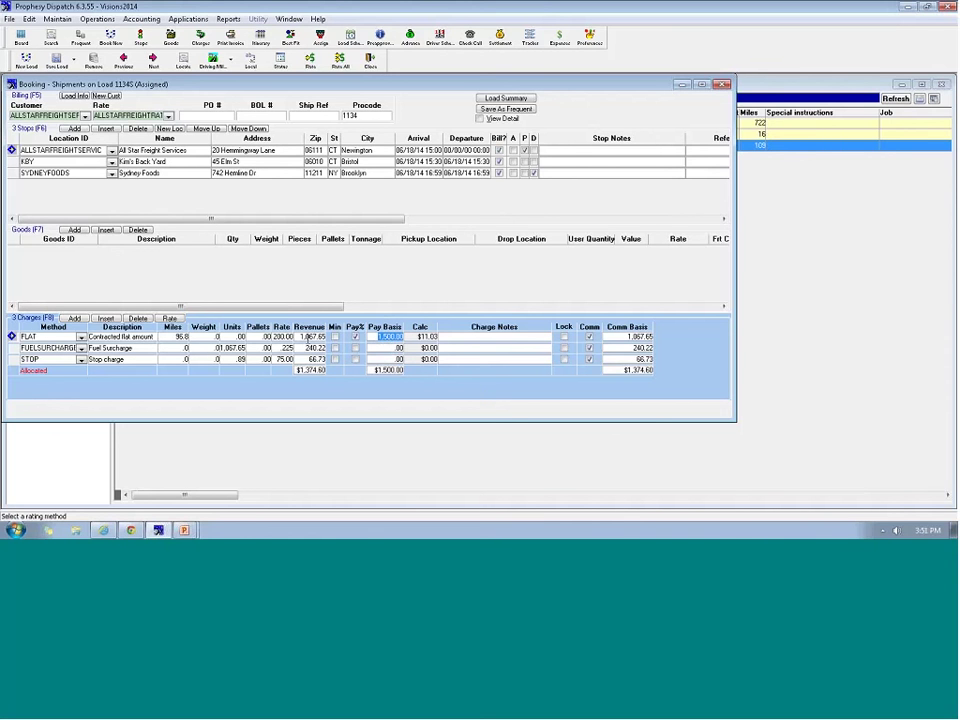
key(shift+Tab)
text(1,500)
key(Tab)
Step: Examine the charges and pay basis allocated to the original load 1134 in its booking, and close the booking
click(123, 60)
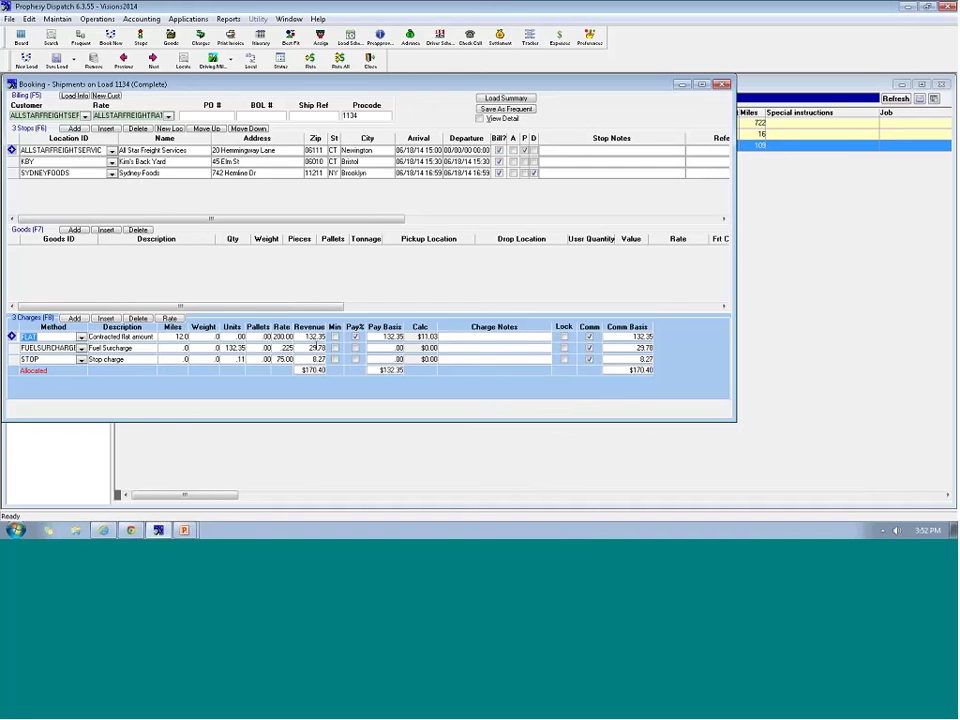
click(842, 156)
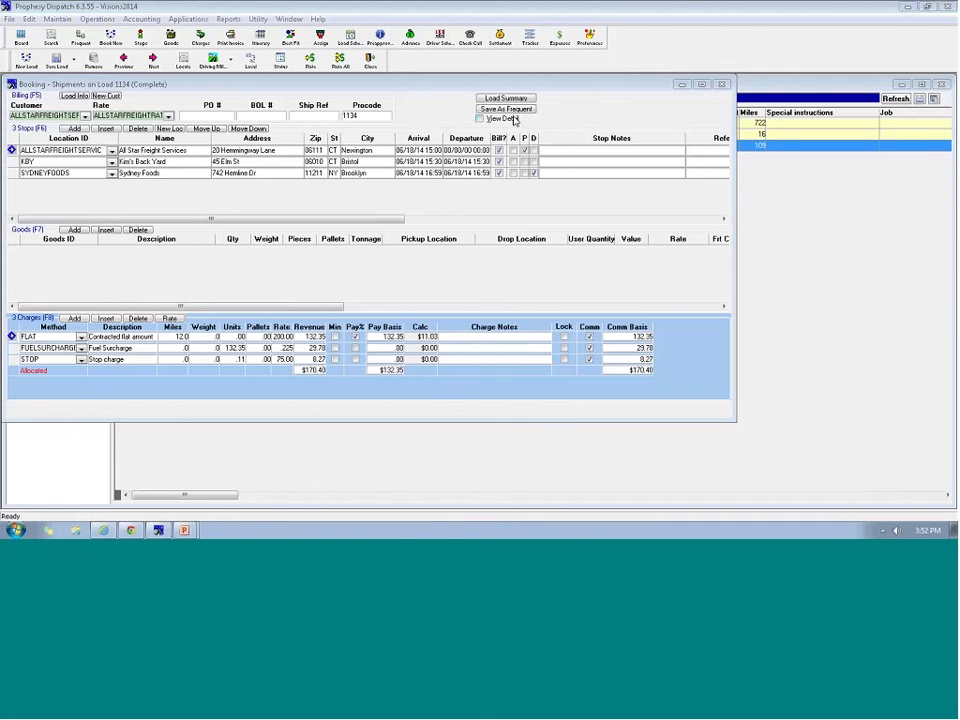
click(430, 86)
click(371, 62)
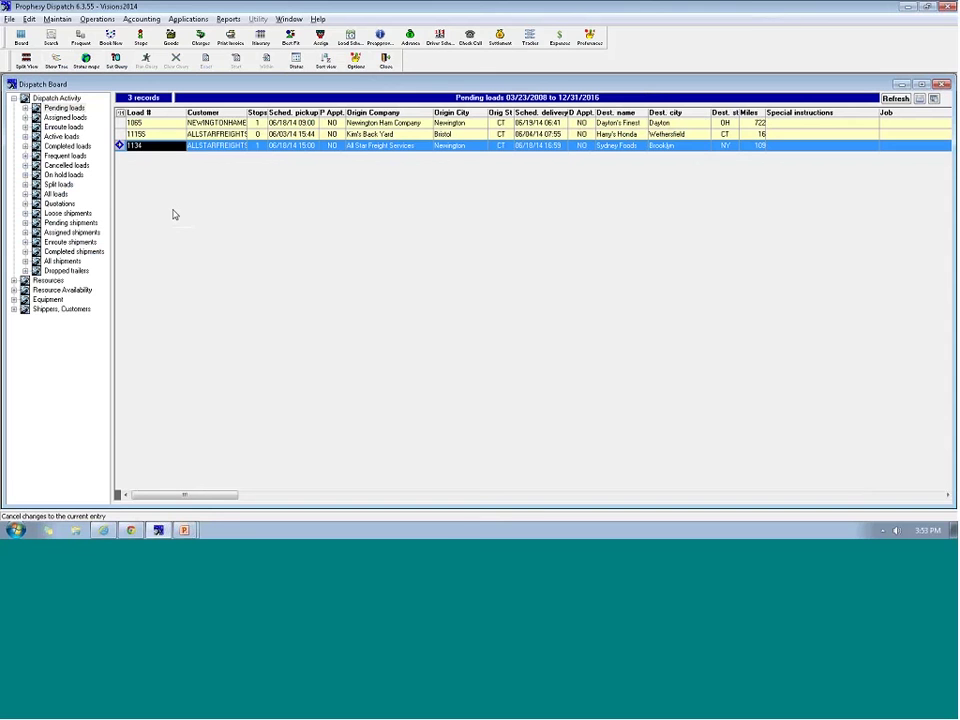
Step: Delete pending split load 1115S together with its original load and all related shipments, revenue, payments and advances
click(163, 135)
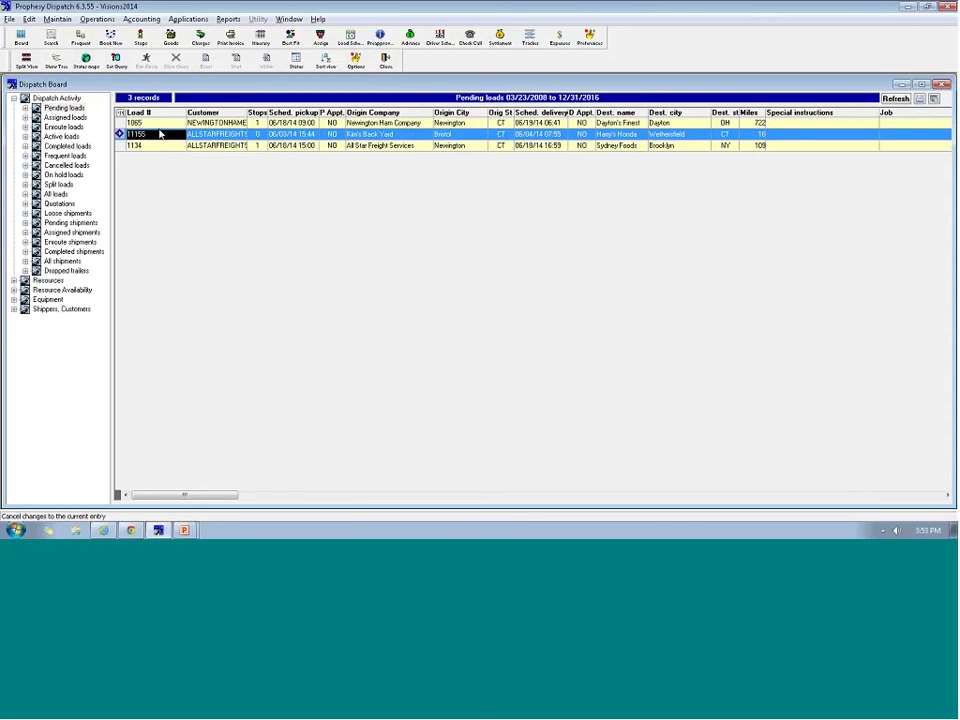
right_click(157, 134)
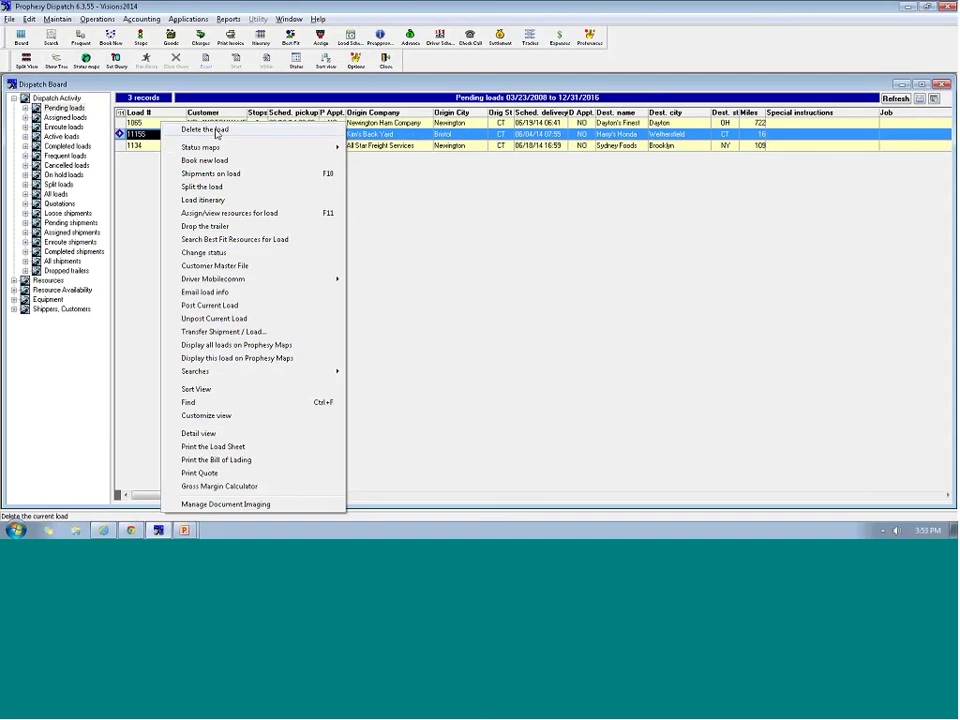
click(212, 129)
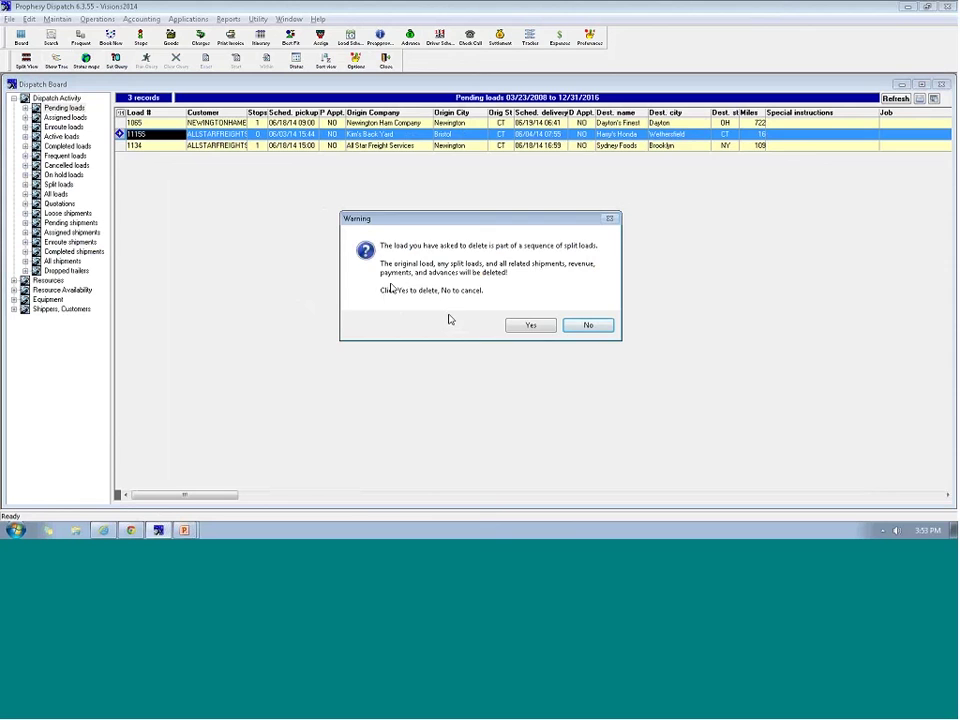
click(522, 326)
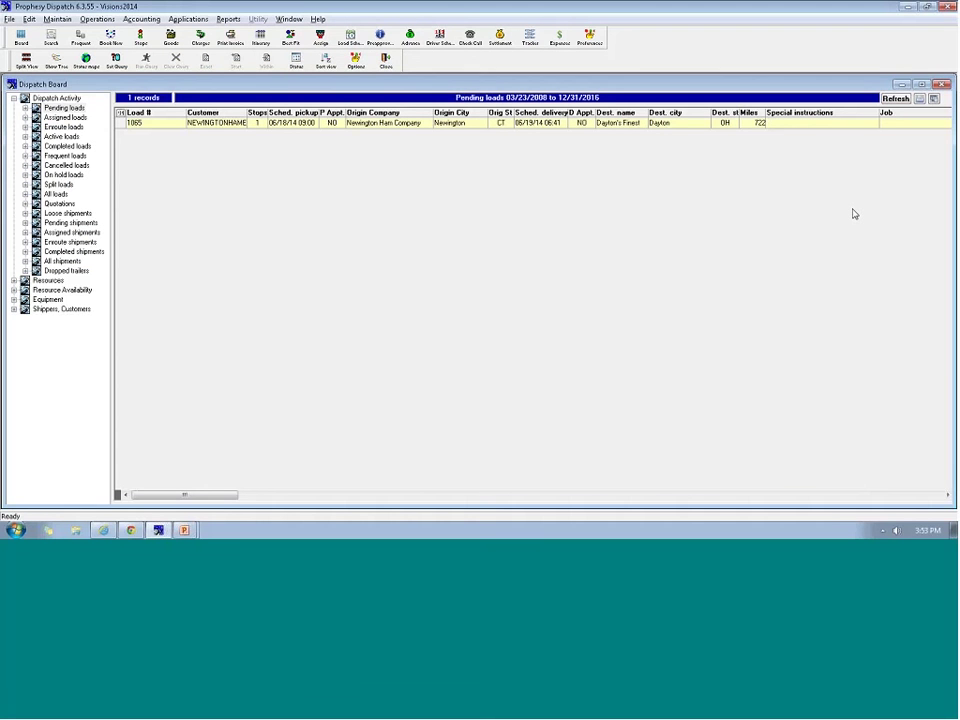
Step: Switch to the PowerPoint slide about training options and the Visions 2014 user conference
key(alt+Tab)
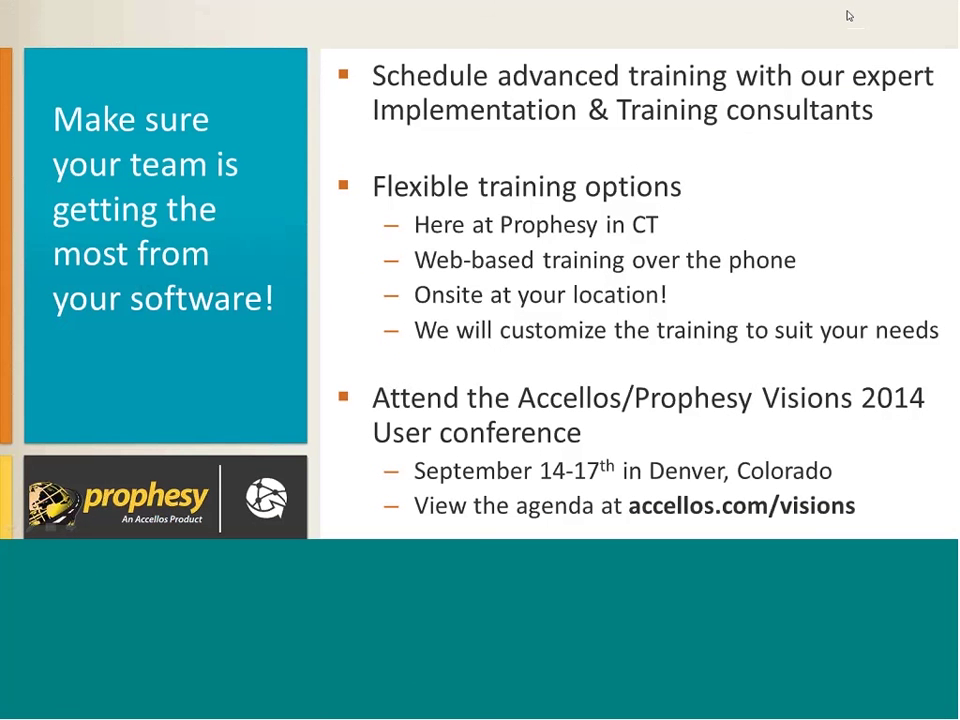
key(alt+Tab)
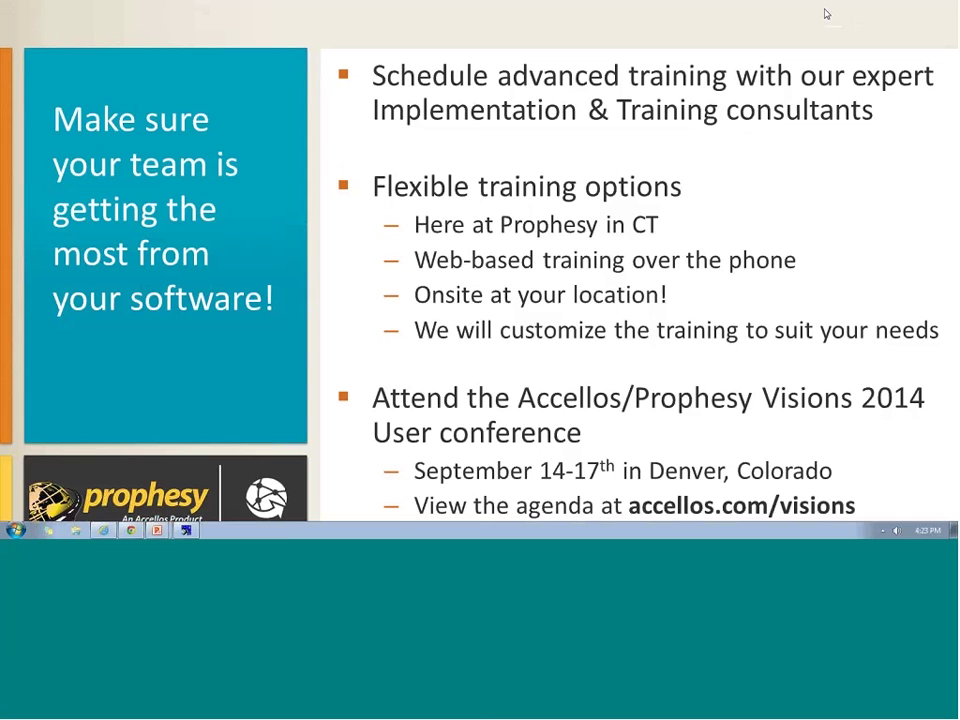